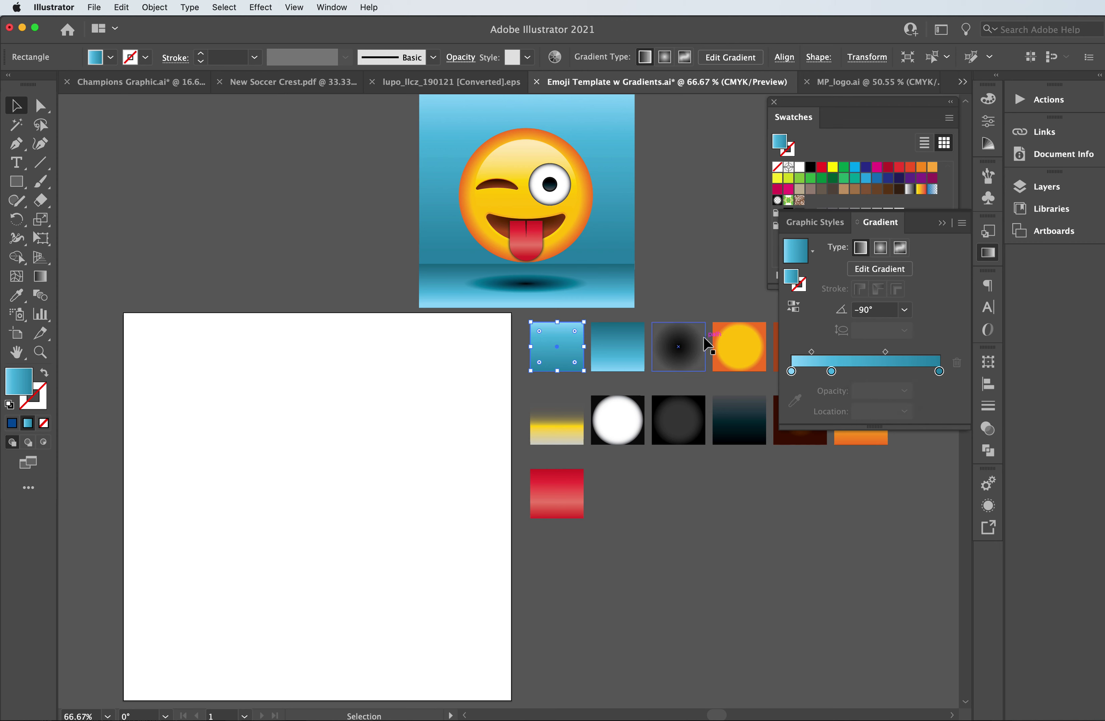
Draw a rectangle covering the whole artboard, filled with the light-to-dark blue linear gradient
{"action": "left_click", "coordinate": [668, 268]}
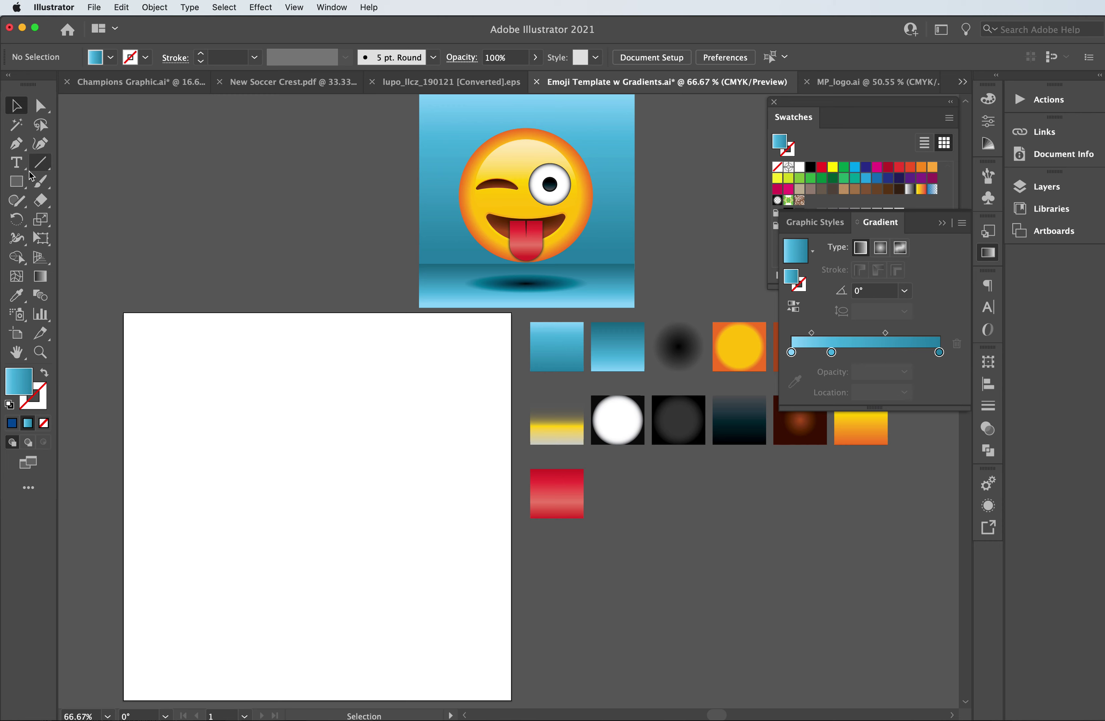
{"action": "left_click", "coordinate": [16, 181]}
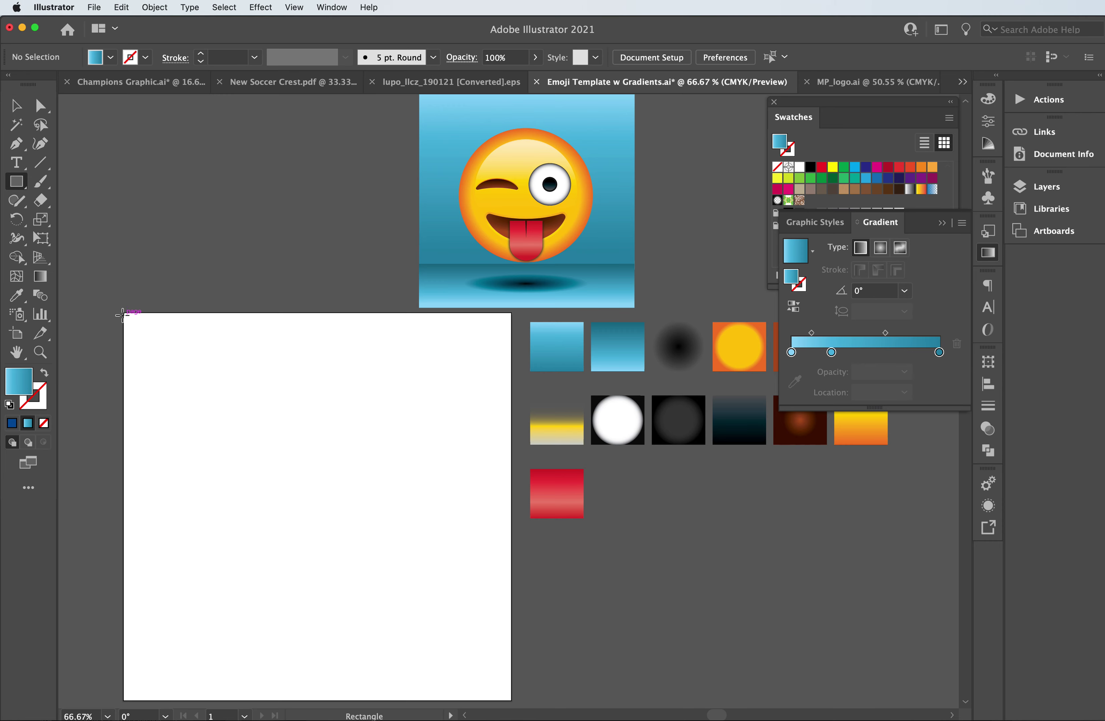
{"action": "left_click_drag", "start_coordinate": [123, 312], "coordinate": [512, 699]}
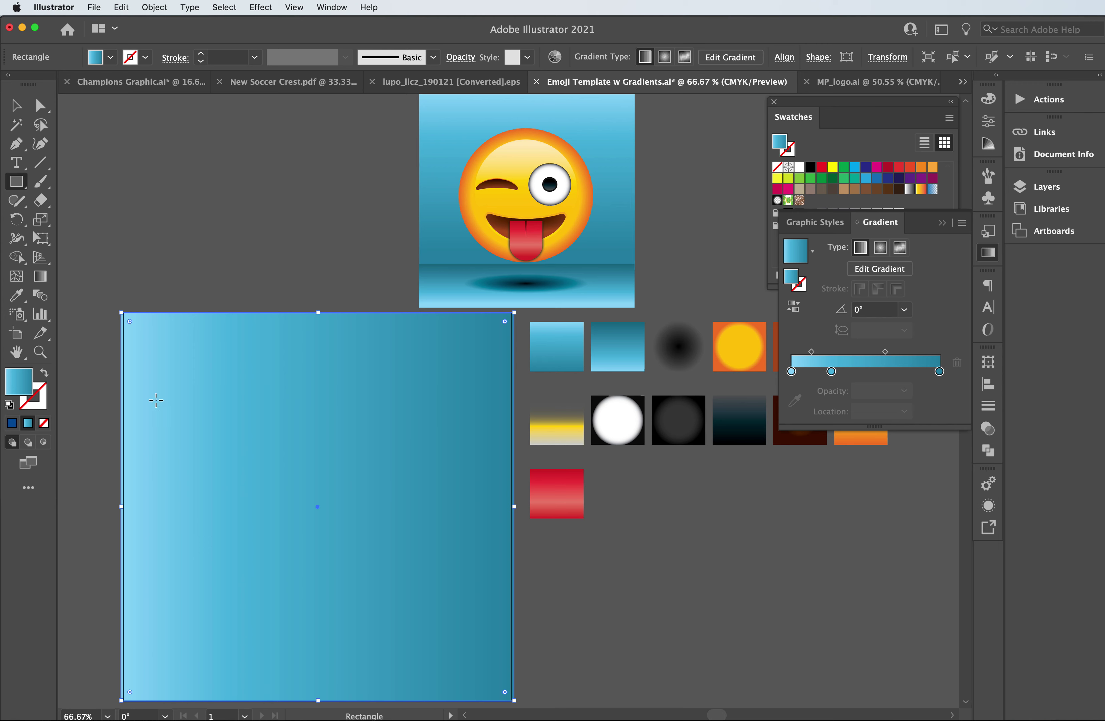
Redirect the background rectangle's gradient to run vertically, from light blue at its upper edge to dark blue at its lower edge
{"action": "left_click", "coordinate": [40, 279]}
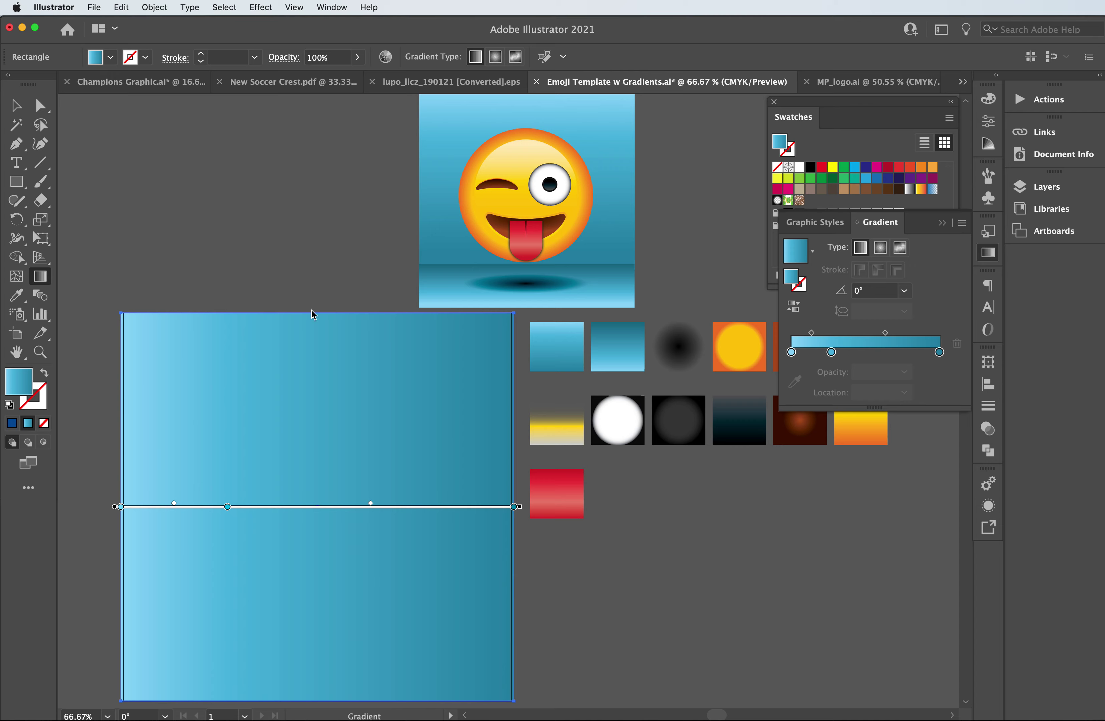
{"action": "left_click_drag", "start_coordinate": [309, 310], "coordinate": [307, 698]}
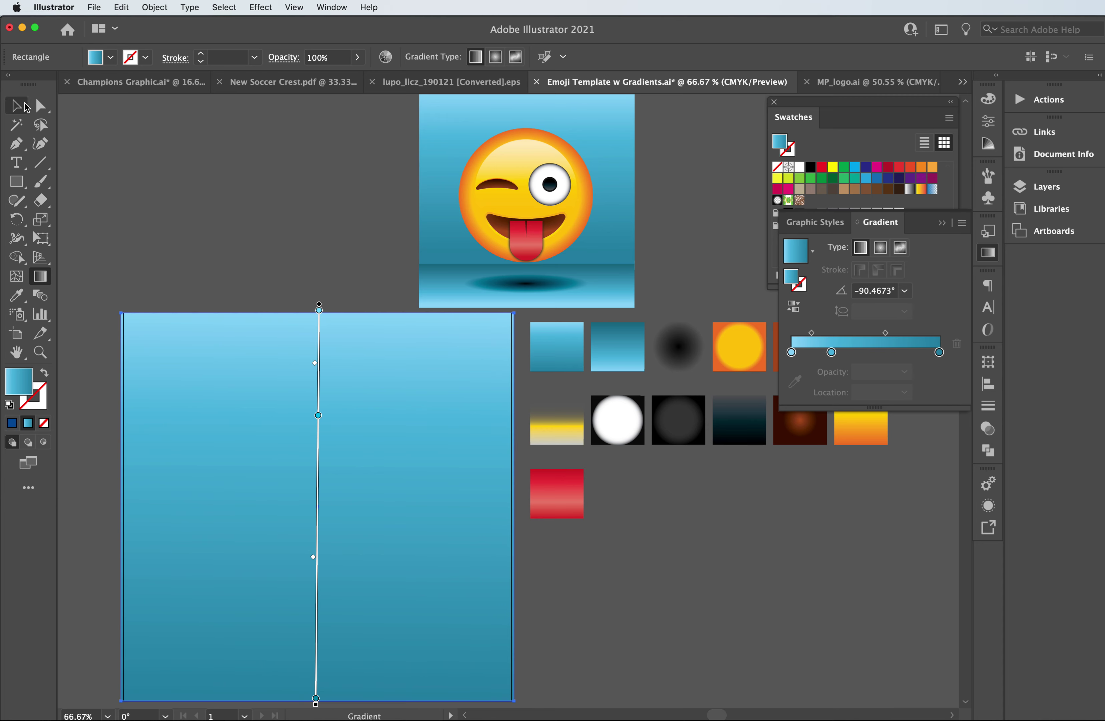
{"action": "left_click", "coordinate": [27, 107]}
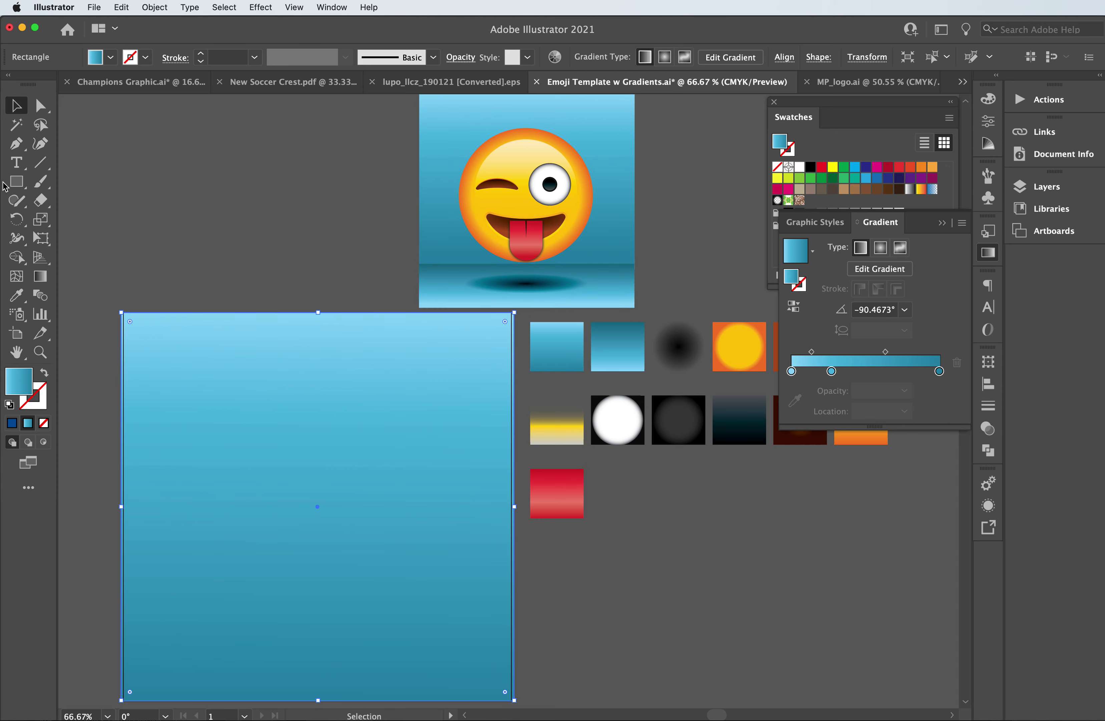
Draw a full-width floor rectangle across the lower quarter of the background and fill it with the dark-to-light blue gradient sampled from the second sample square
{"action": "left_click", "coordinate": [17, 181]}
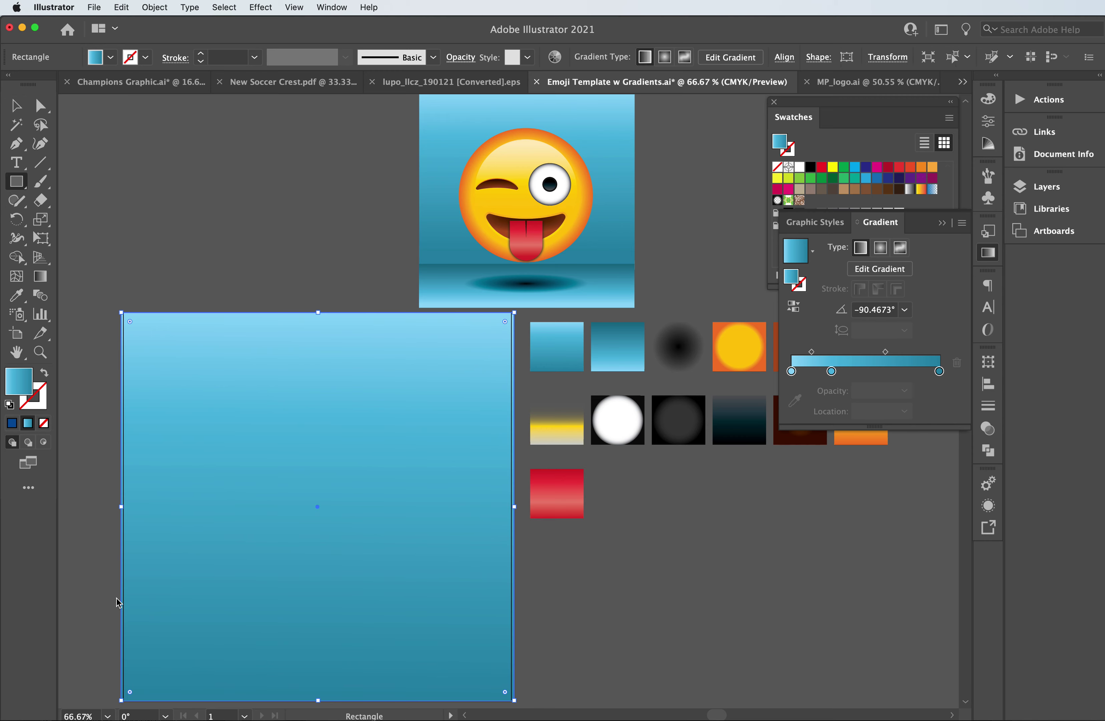
{"action": "left_click_drag", "start_coordinate": [119, 601], "coordinate": [514, 698]}
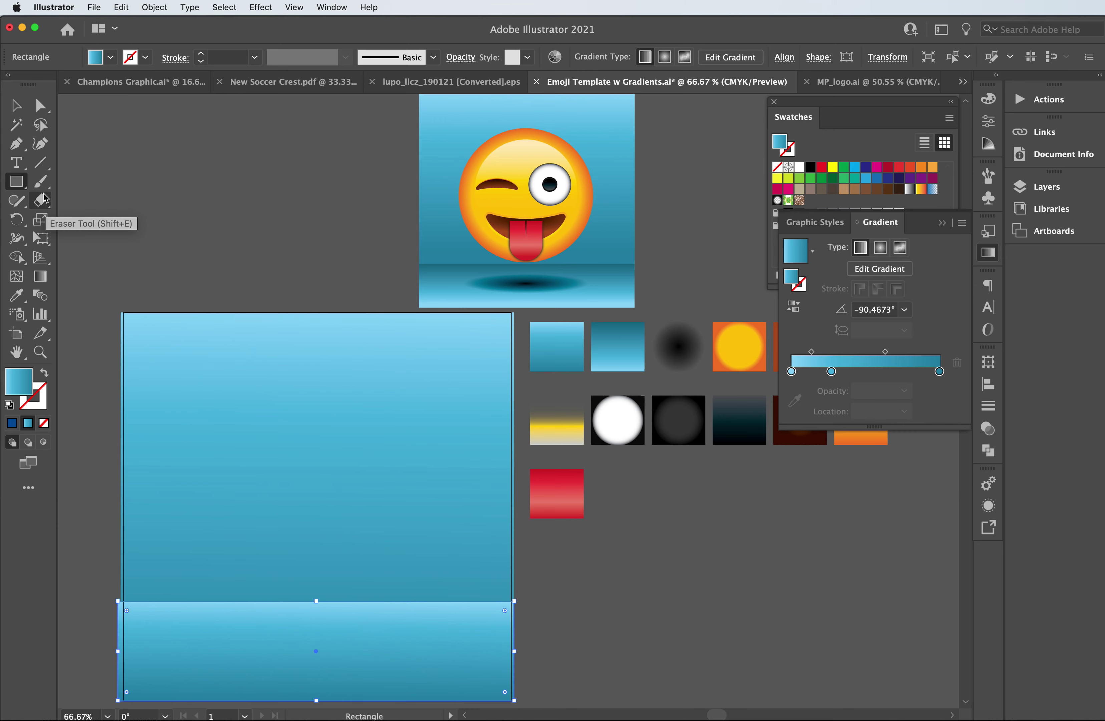
{"action": "left_click", "coordinate": [17, 295]}
{"action": "left_click", "coordinate": [622, 339]}
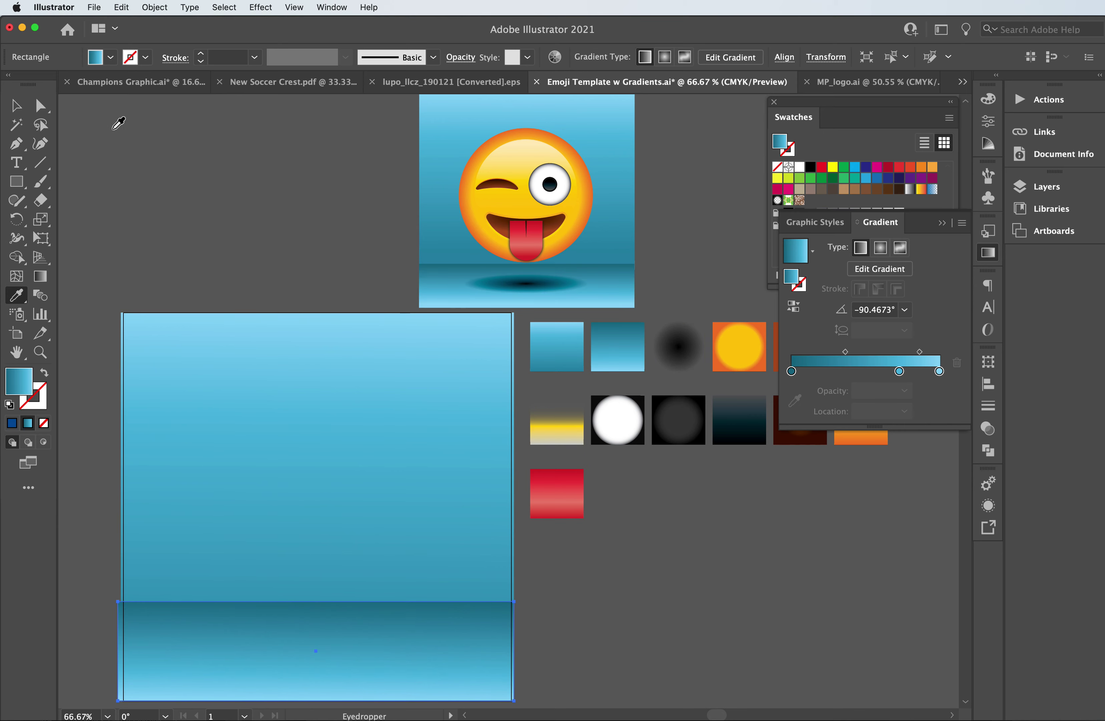
{"action": "left_click", "coordinate": [17, 107]}
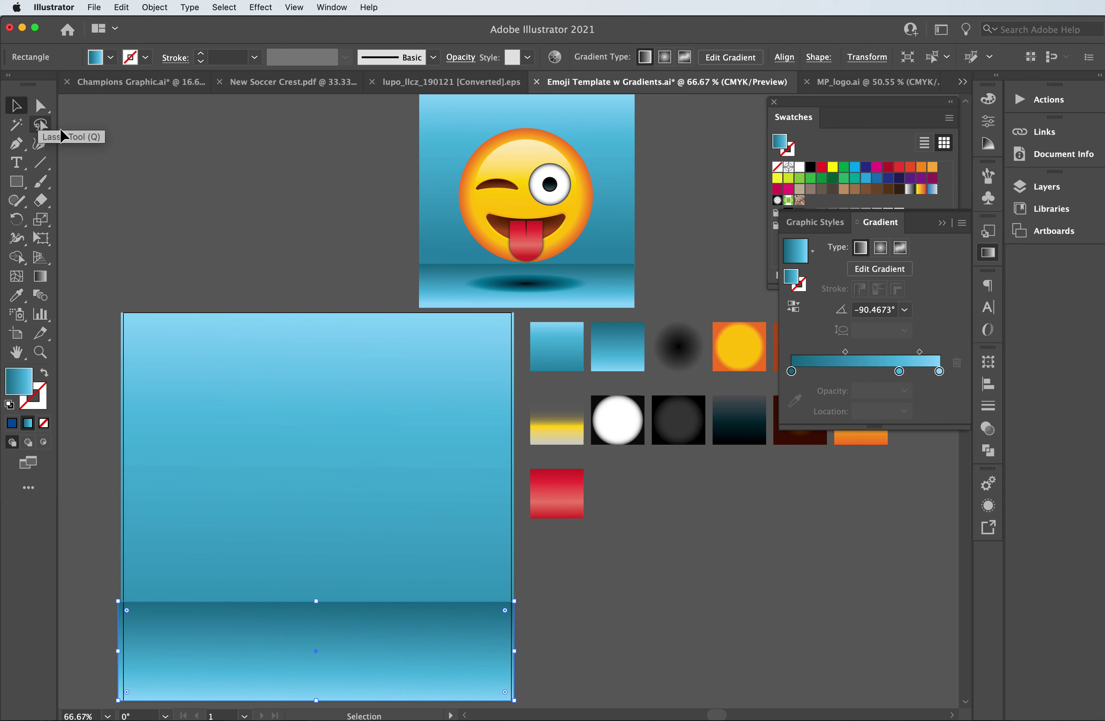
{"action": "left_click", "coordinate": [181, 201]}
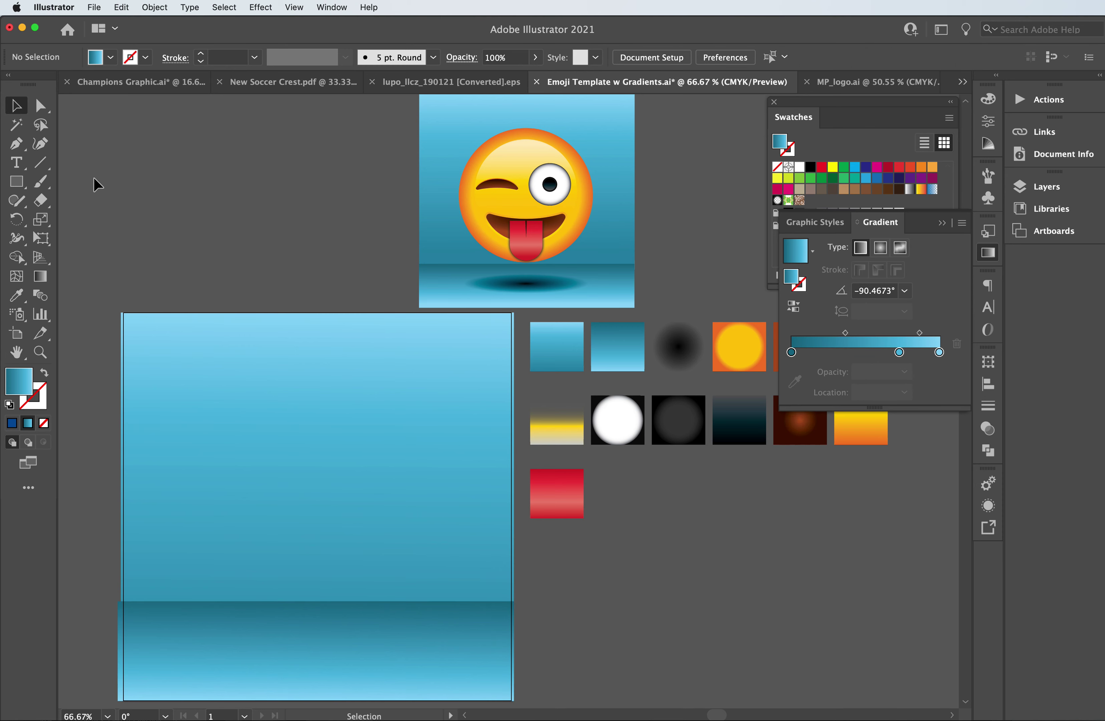
Draw a circle over the background and fill it with the black-to-transparent radial gradient sampled from the sample squares
{"action": "left_click", "coordinate": [16, 188]}
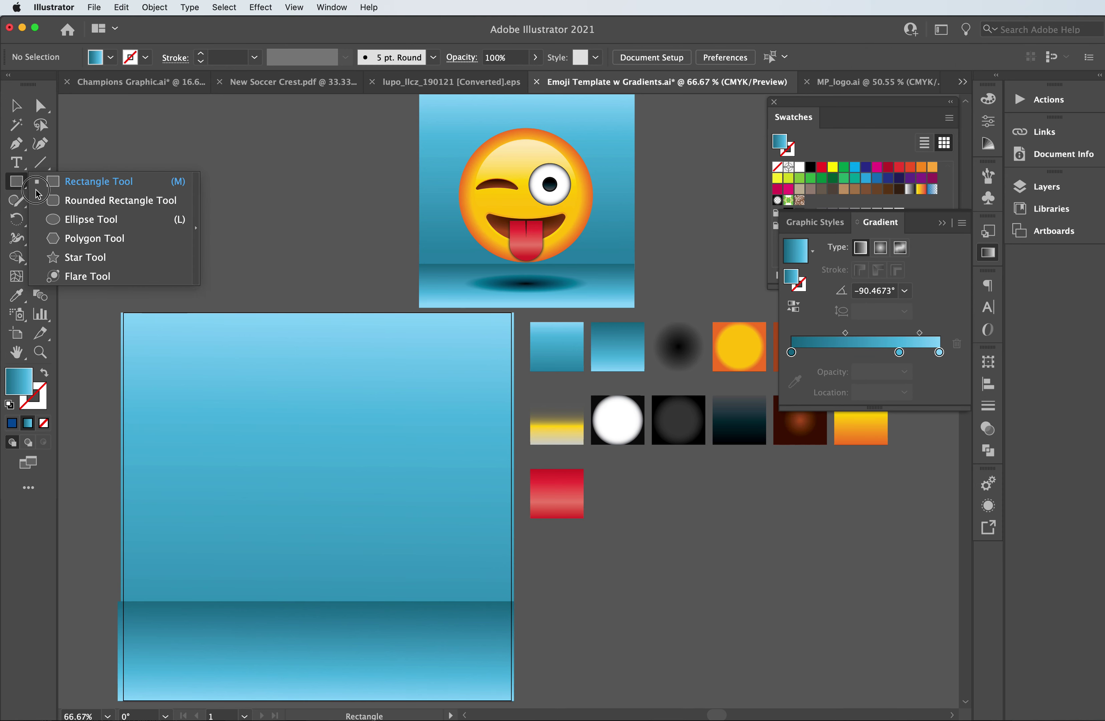
{"action": "left_click", "coordinate": [95, 219]}
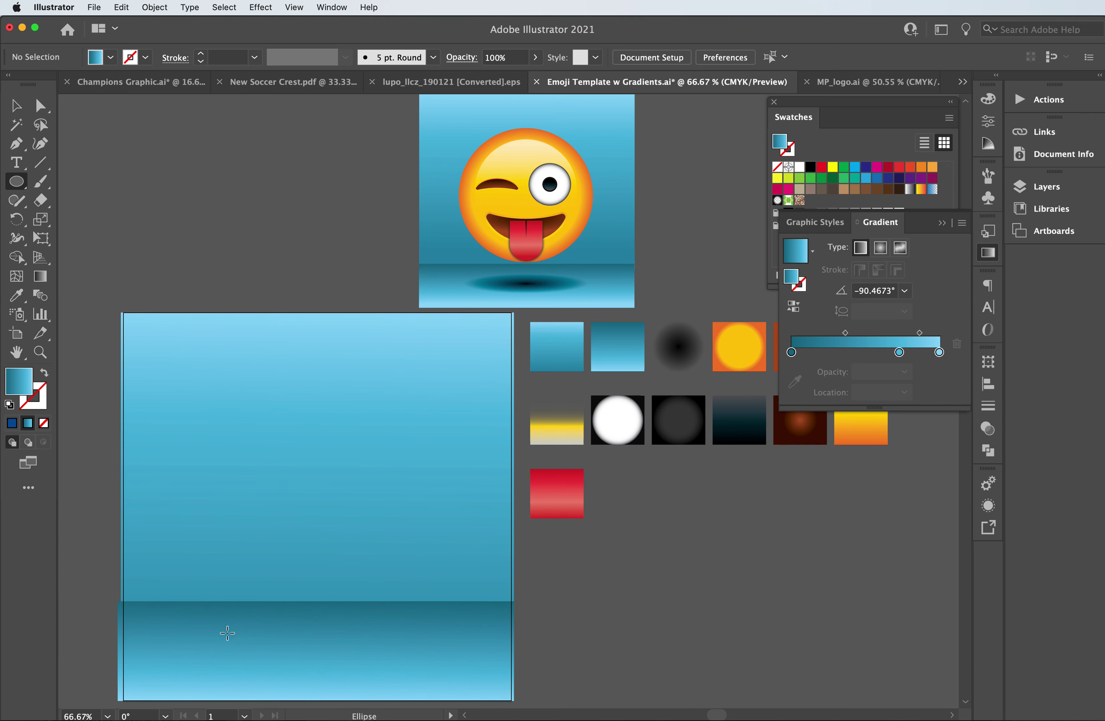
{"action": "left_click_drag", "start_coordinate": [240, 415], "coordinate": [438, 613]}
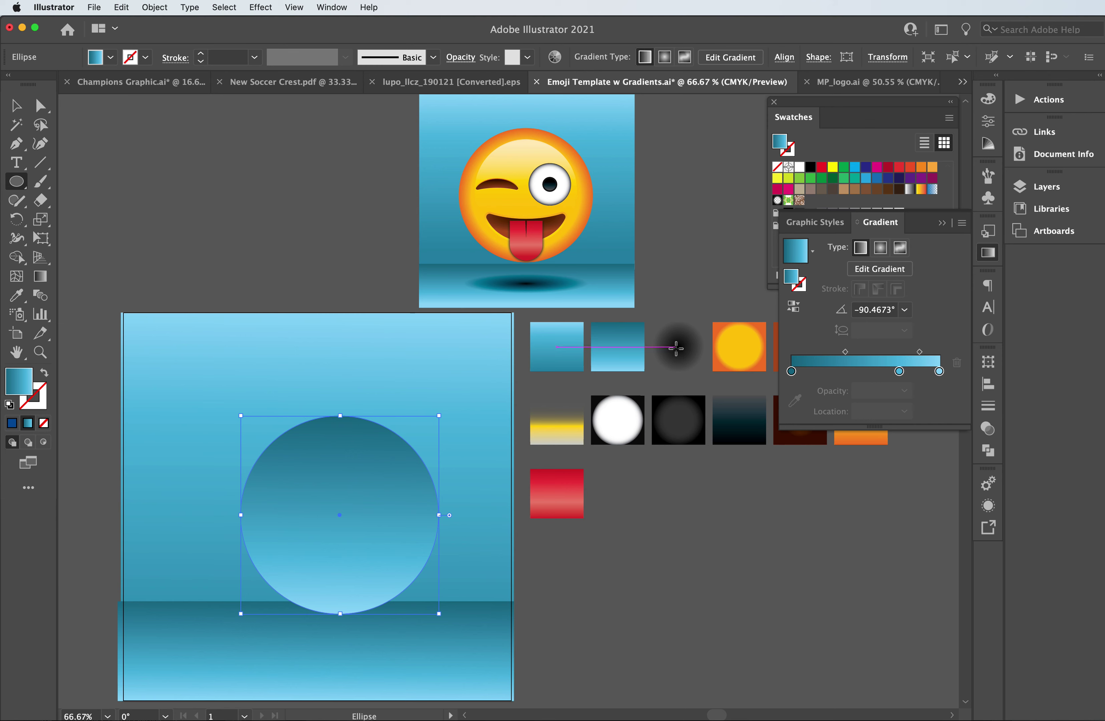
{"action": "left_click", "coordinate": [16, 295]}
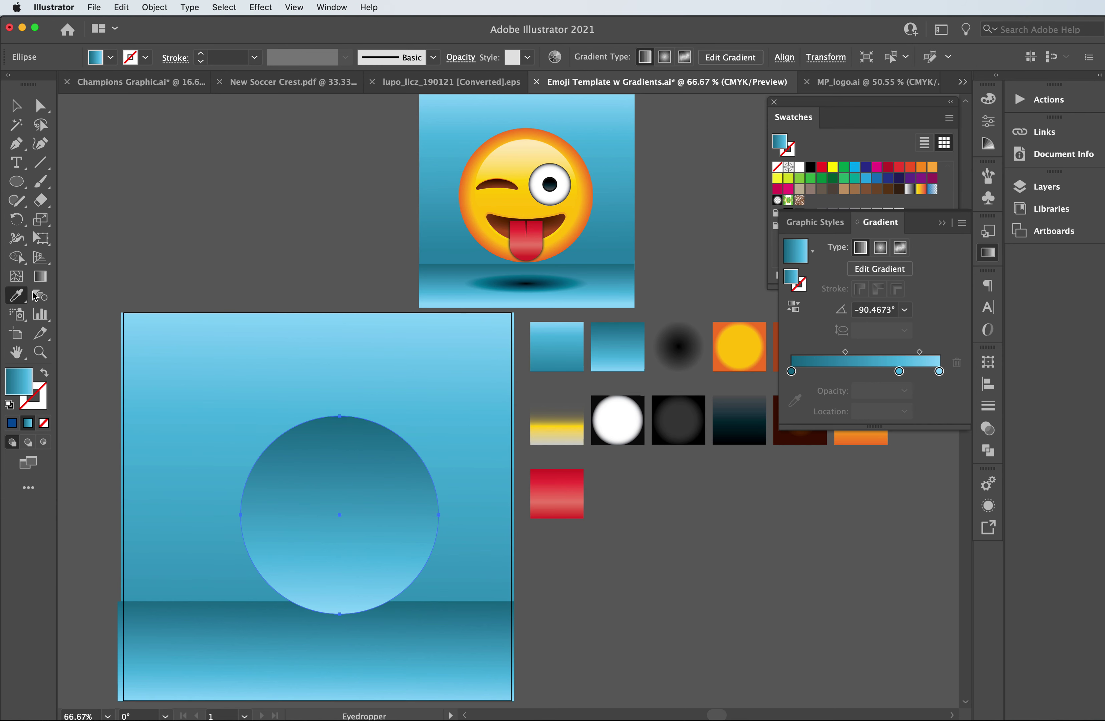
{"action": "left_click", "coordinate": [675, 349]}
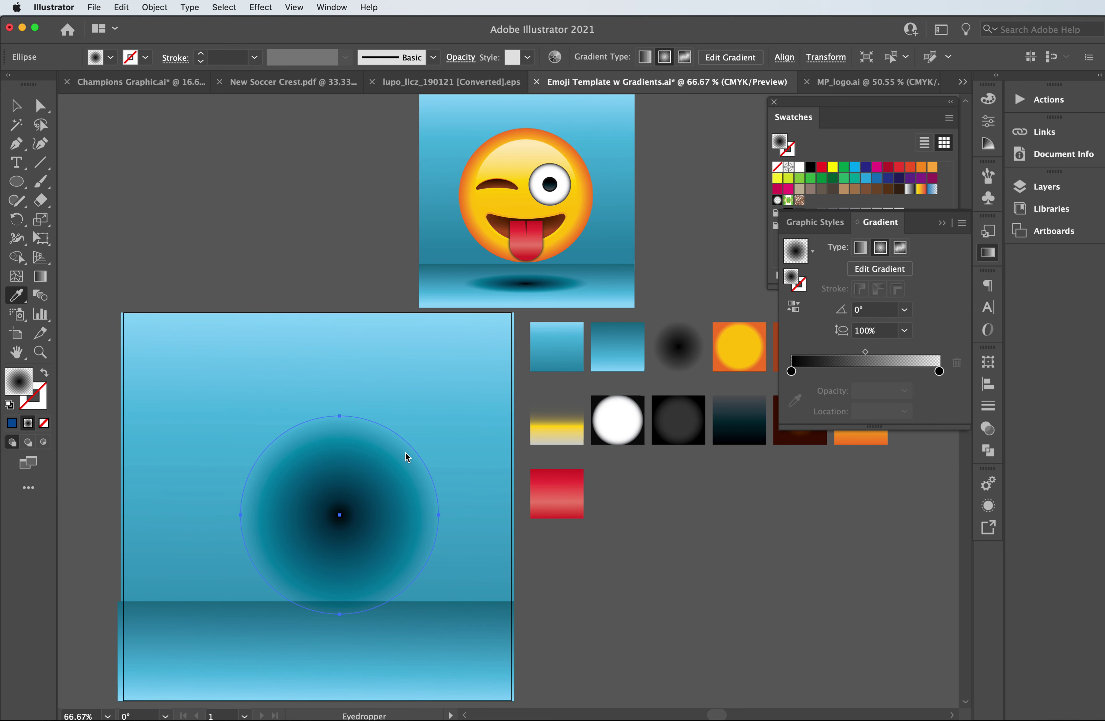
Try 0% cyan on the inner black color stop of the circle's gradient and restore it to 100%
{"action": "left_click", "coordinate": [791, 371]}
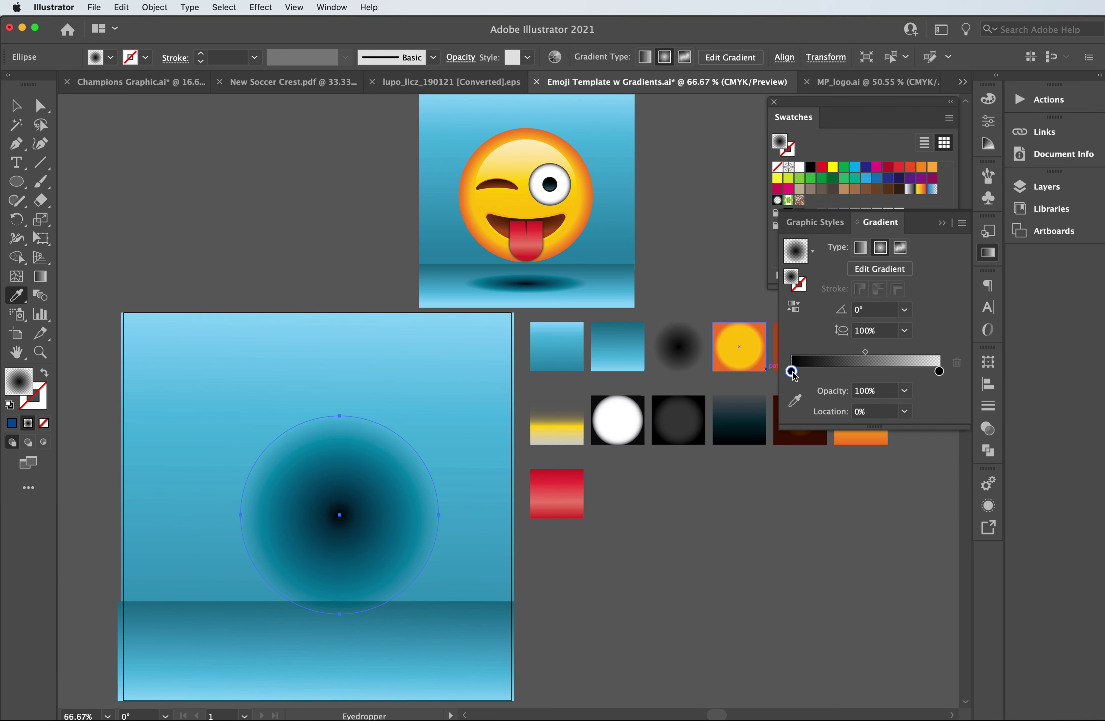
{"action": "double_click", "coordinate": [792, 371]}
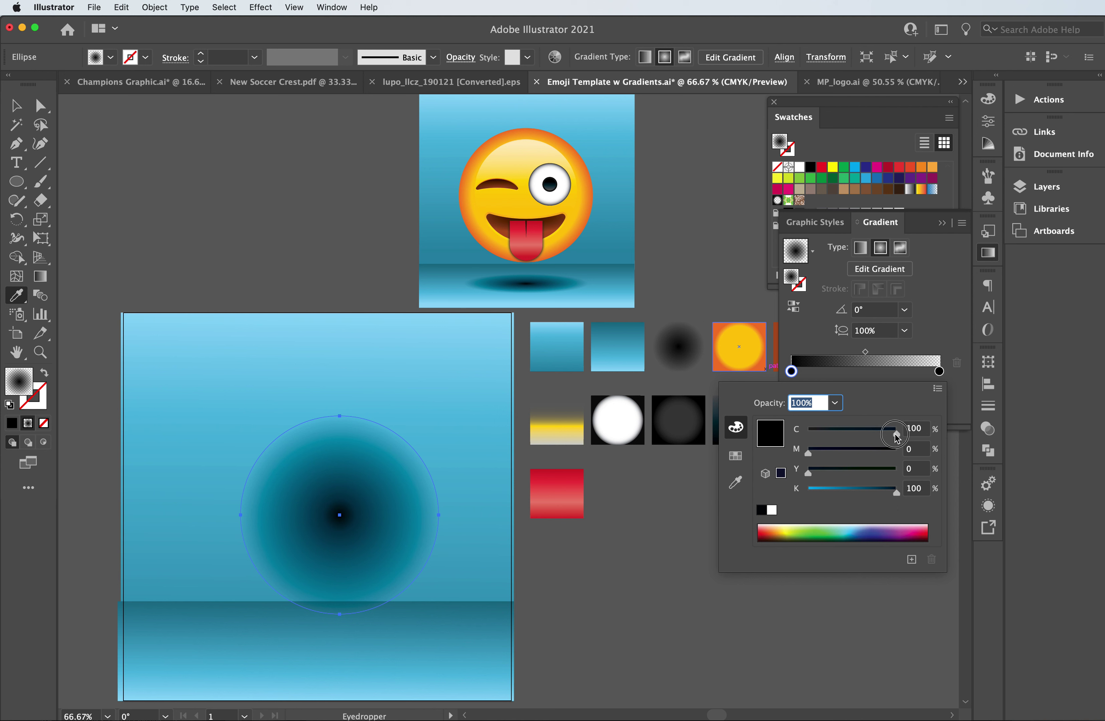
{"action": "left_click_drag", "start_coordinate": [891, 439], "coordinate": [758, 436]}
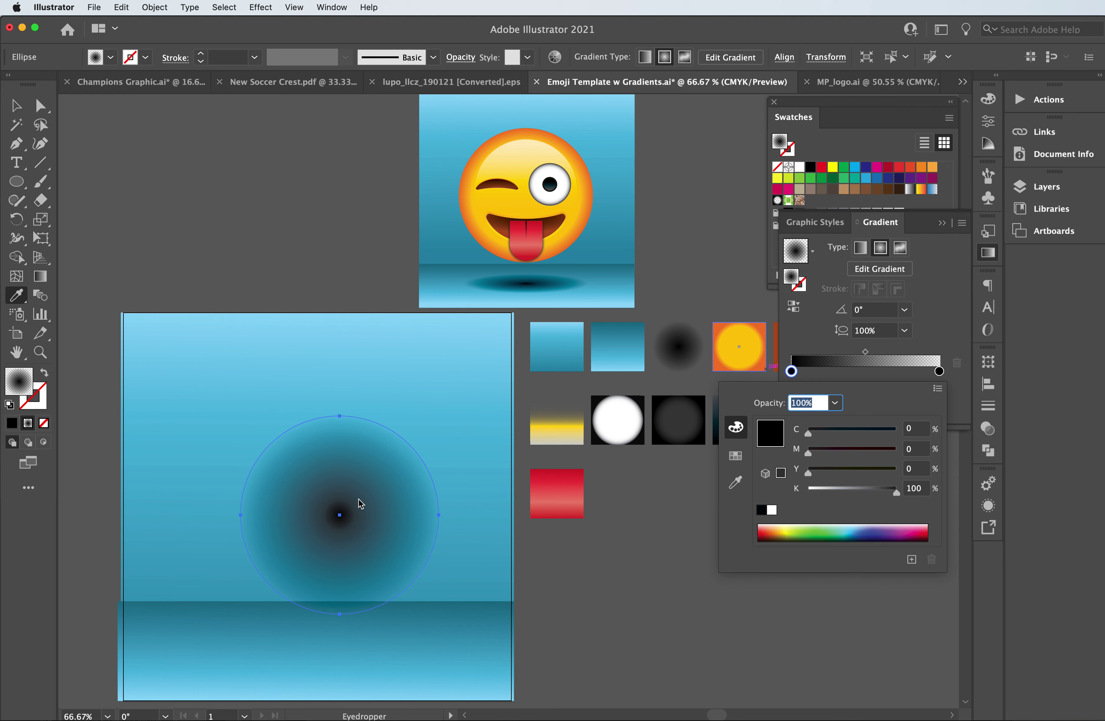
{"action": "left_click_drag", "start_coordinate": [817, 438], "coordinate": [896, 438]}
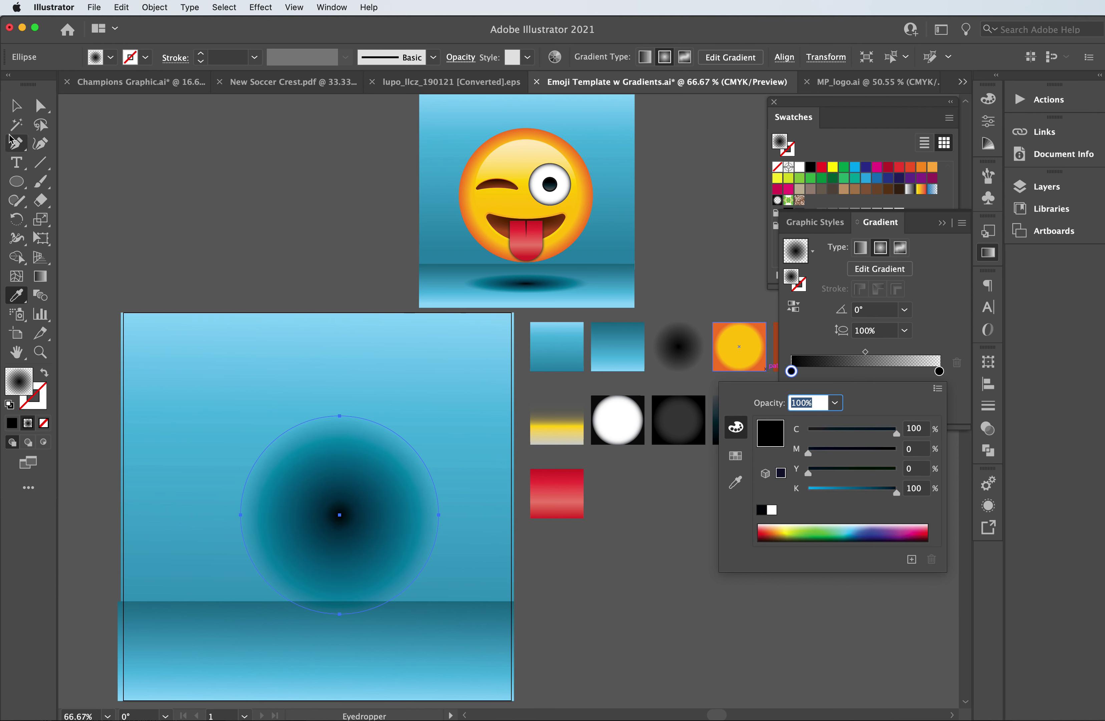
{"action": "key", "text": "Escape"}
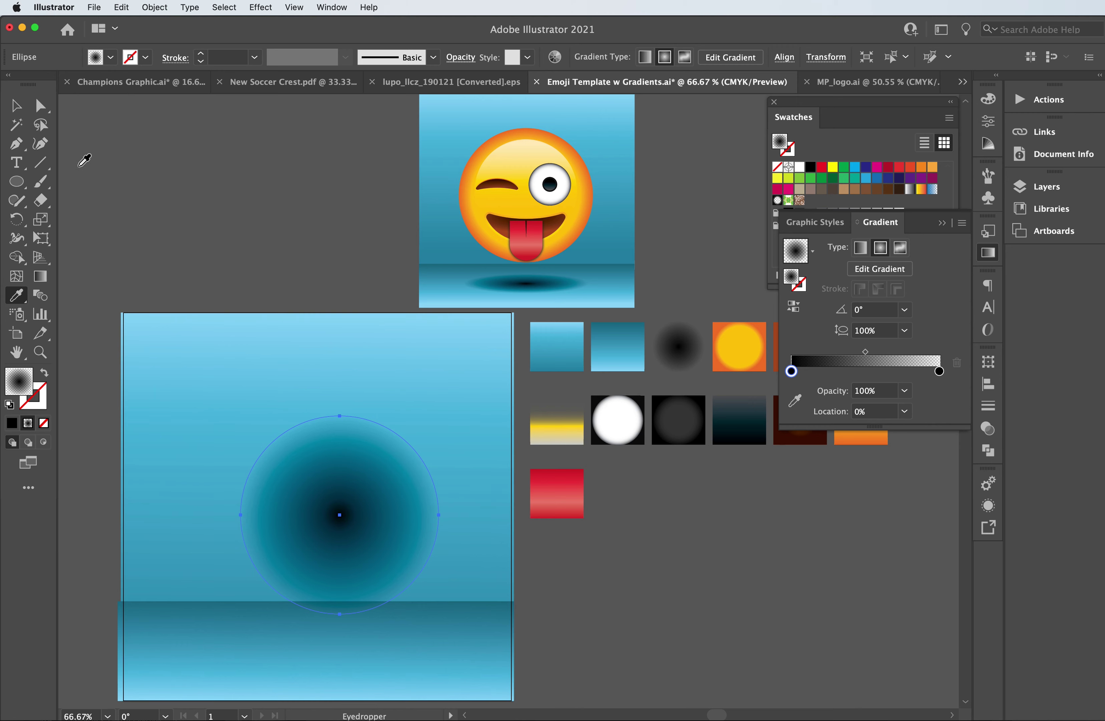
Move the black gradient circle down onto the floor and flatten it into a wide, thin shadow ellipse
{"action": "left_click", "coordinate": [17, 106]}
{"action": "left_click_drag", "start_coordinate": [368, 458], "coordinate": [353, 511]}
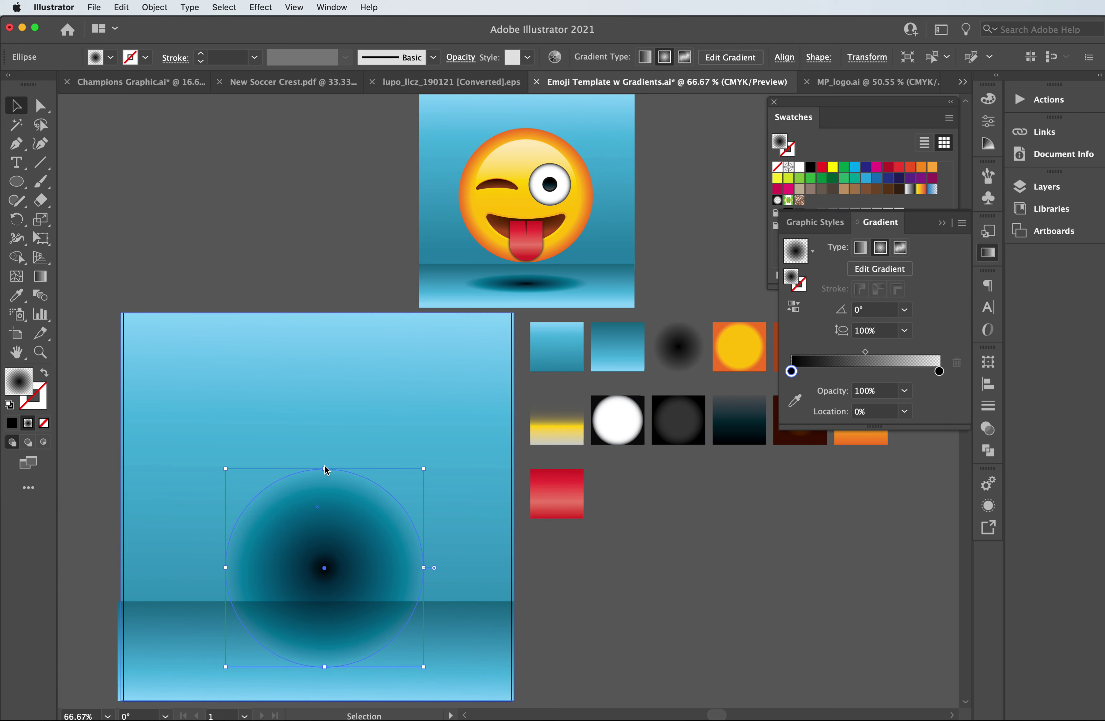
{"action": "left_click_drag", "start_coordinate": [324, 468], "coordinate": [319, 673]}
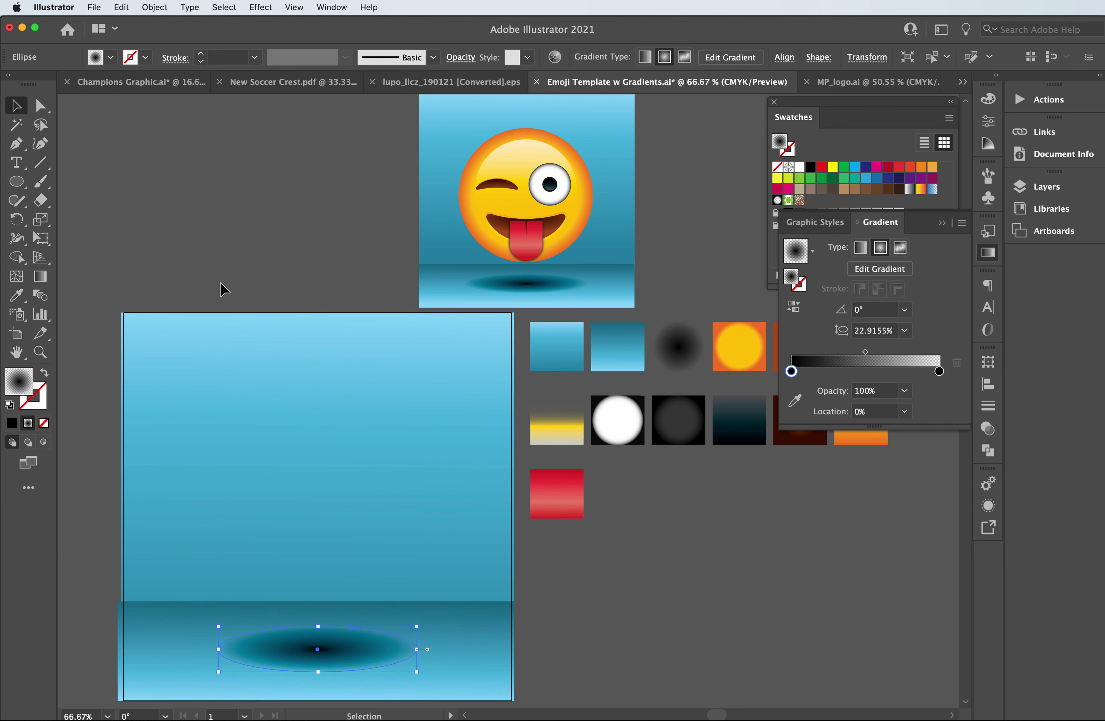
Adjust the shadow ellipse's radial gradient to an aspect ratio of about 97% with the Gradient tool and deselect it
{"action": "left_click", "coordinate": [40, 280]}
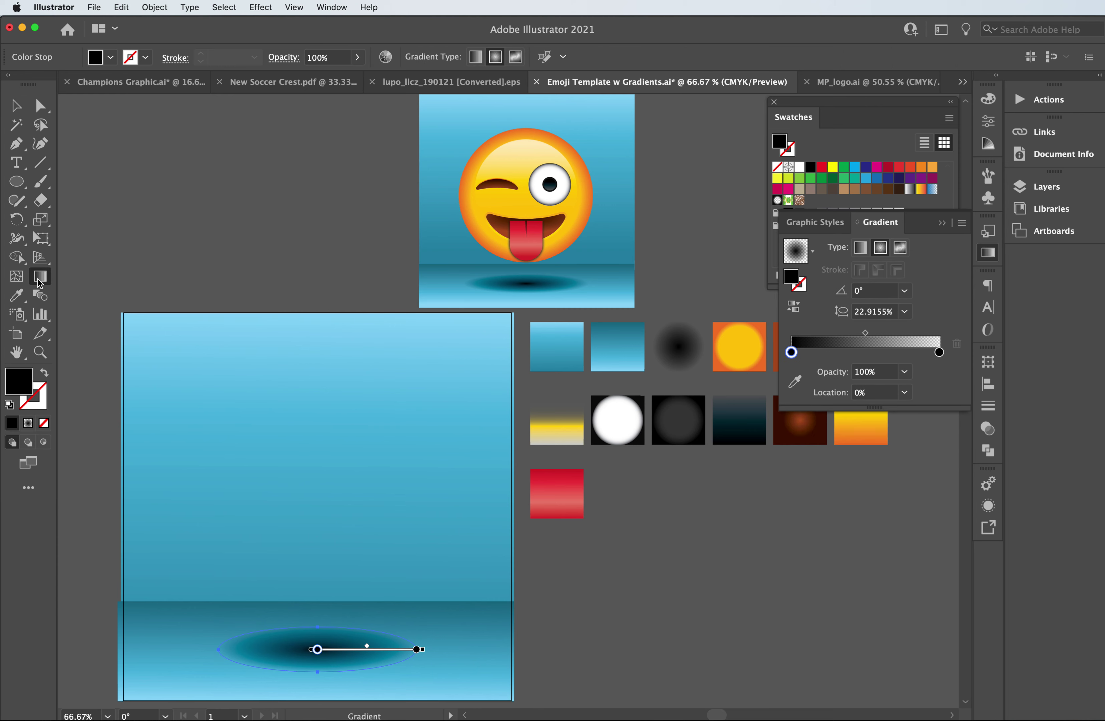
{"action": "mouse_move", "coordinate": [373, 642]}
{"action": "mouse_move", "coordinate": [317, 627]}
{"action": "left_mouse_down"}
{"action": "mouse_move", "coordinate": [316, 571]}
{"action": "mouse_move", "coordinate": [318, 627]}
{"action": "left_mouse_up"}
{"action": "left_click", "coordinate": [16, 105]}
{"action": "left_click", "coordinate": [287, 178]}
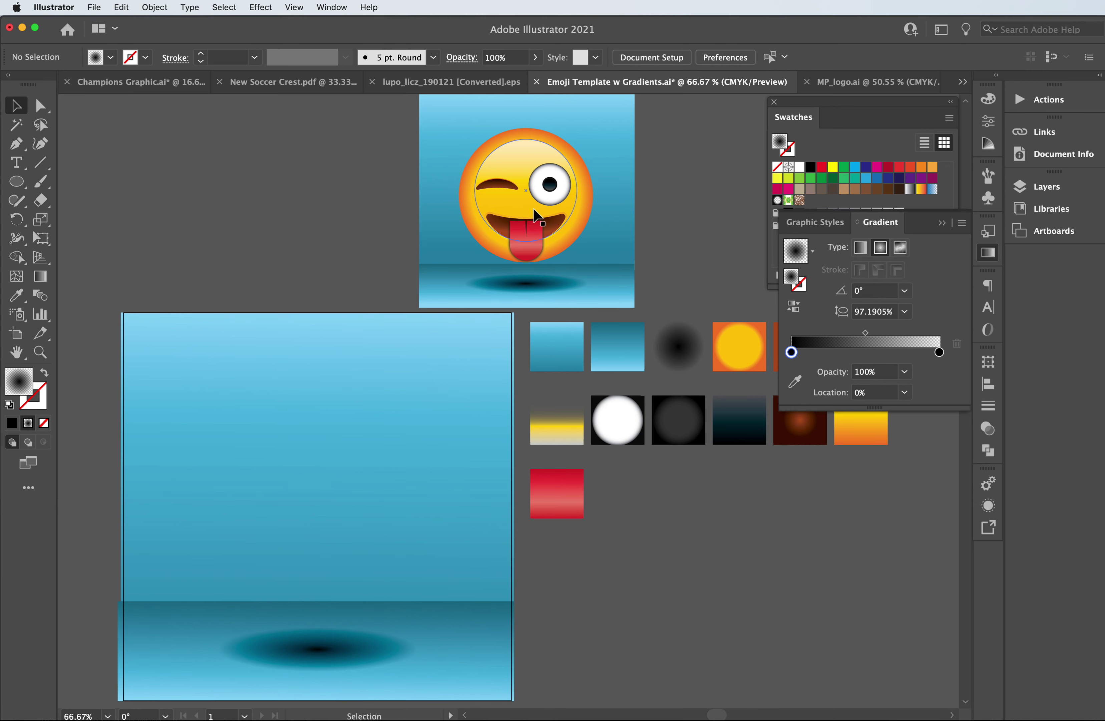
Draw a circle for the emoji's face above the floor and center it horizontally over the shadow
{"action": "left_click", "coordinate": [16, 183]}
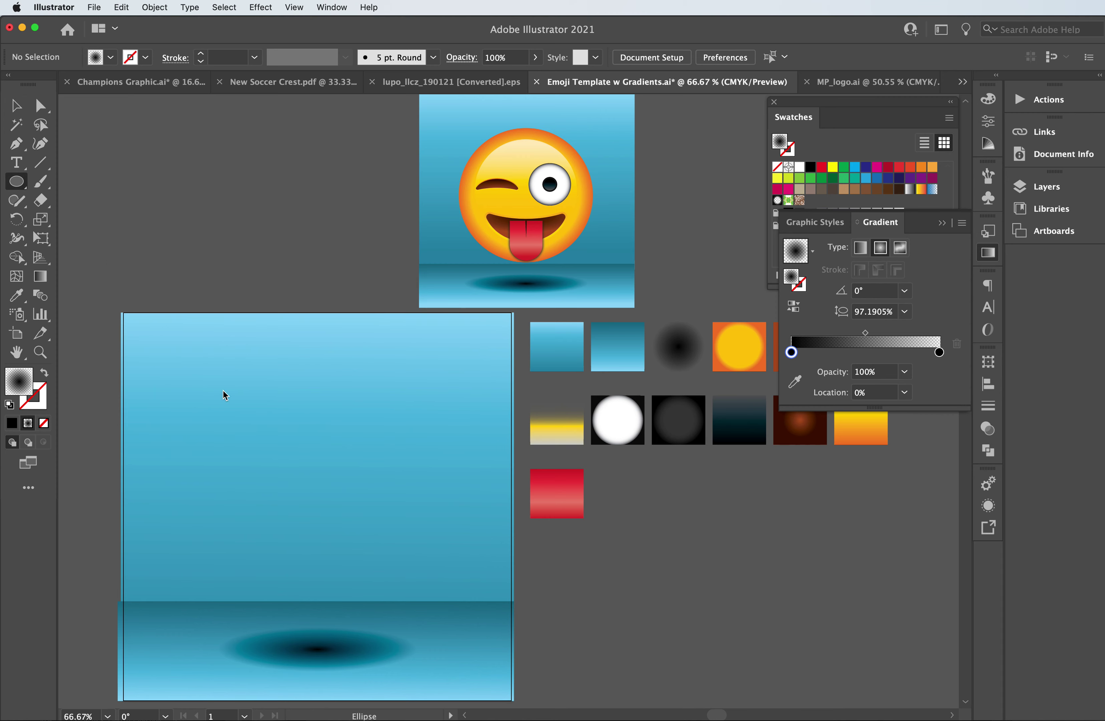
{"action": "left_click_drag", "start_coordinate": [232, 394], "coordinate": [437, 595]}
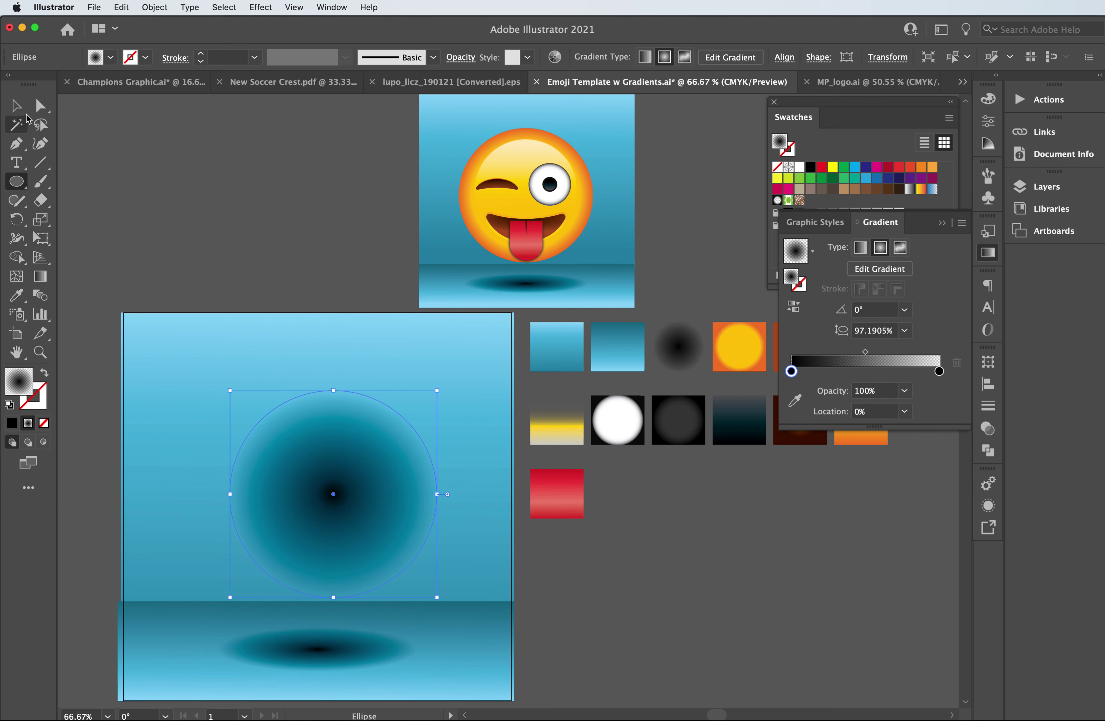
{"action": "left_click", "coordinate": [17, 105]}
{"action": "left_click_drag", "start_coordinate": [381, 459], "coordinate": [371, 457]}
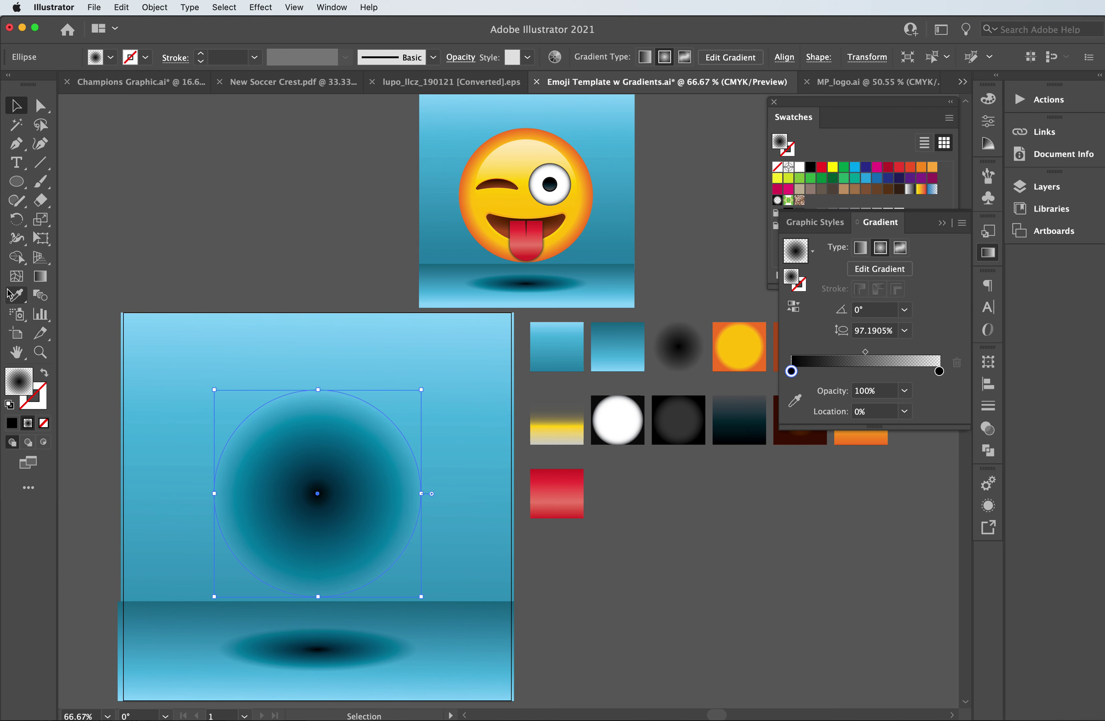
Fill the face circle with the sampled yellow-orange radial gradient and shift its yellow stop and midpoint outward, the midpoint to about 57%
{"action": "left_click", "coordinate": [16, 295]}
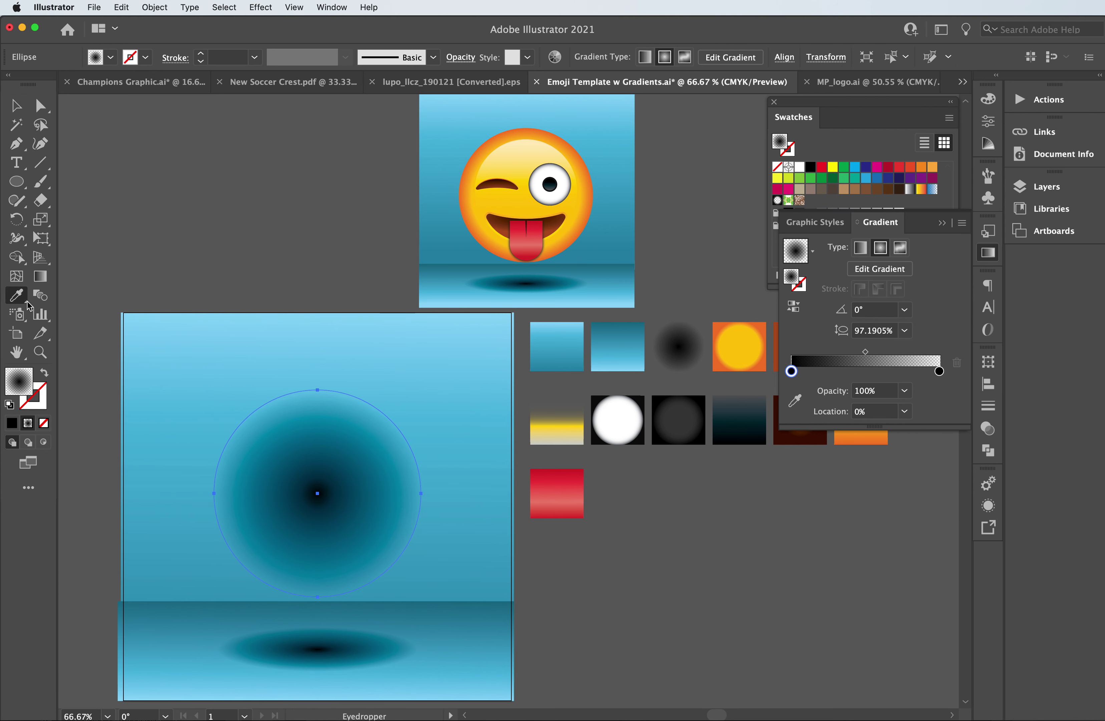
{"action": "left_click", "coordinate": [733, 349]}
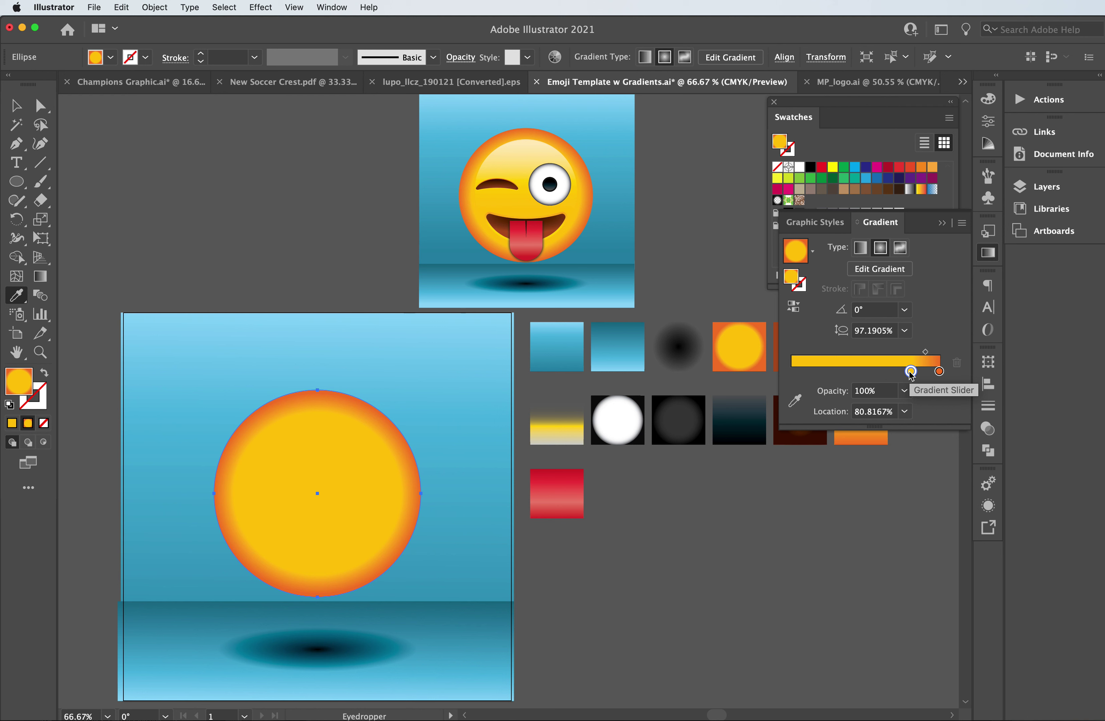
{"action": "left_click_drag", "start_coordinate": [910, 373], "coordinate": [930, 355]}
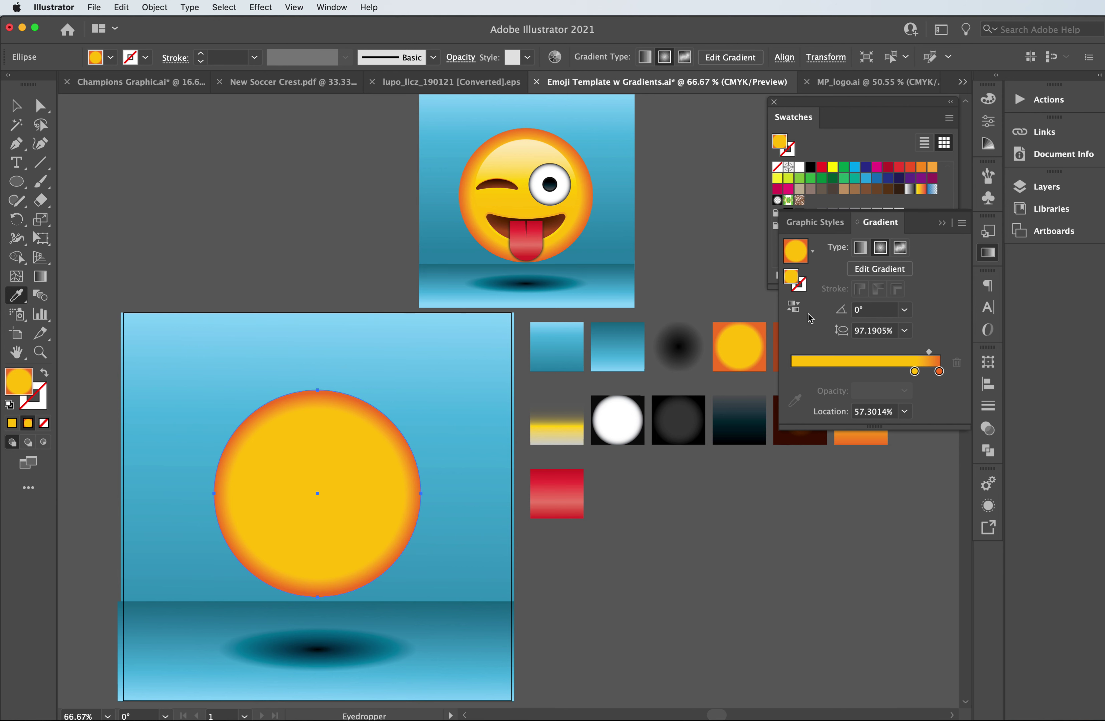
{"action": "left_click", "coordinate": [941, 223]}
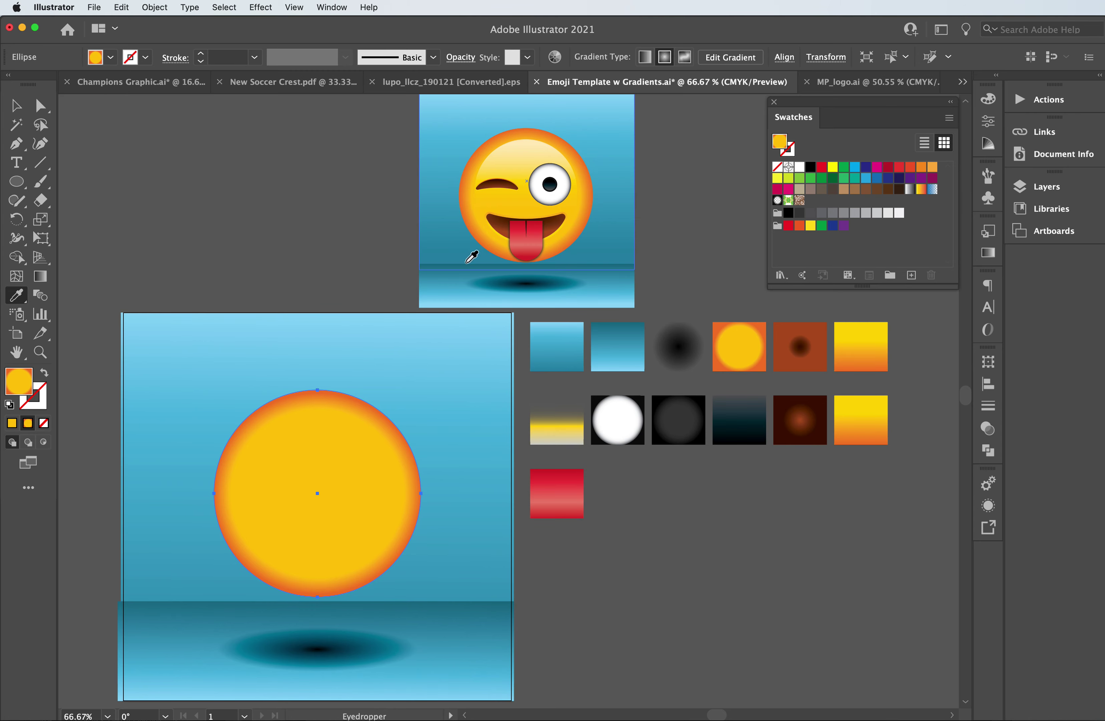
Draw a circle above the artboard and a wider ellipse, about 4.7 by 3.35 in, overlapping all but the circle's lower part
{"action": "left_click", "coordinate": [18, 182]}
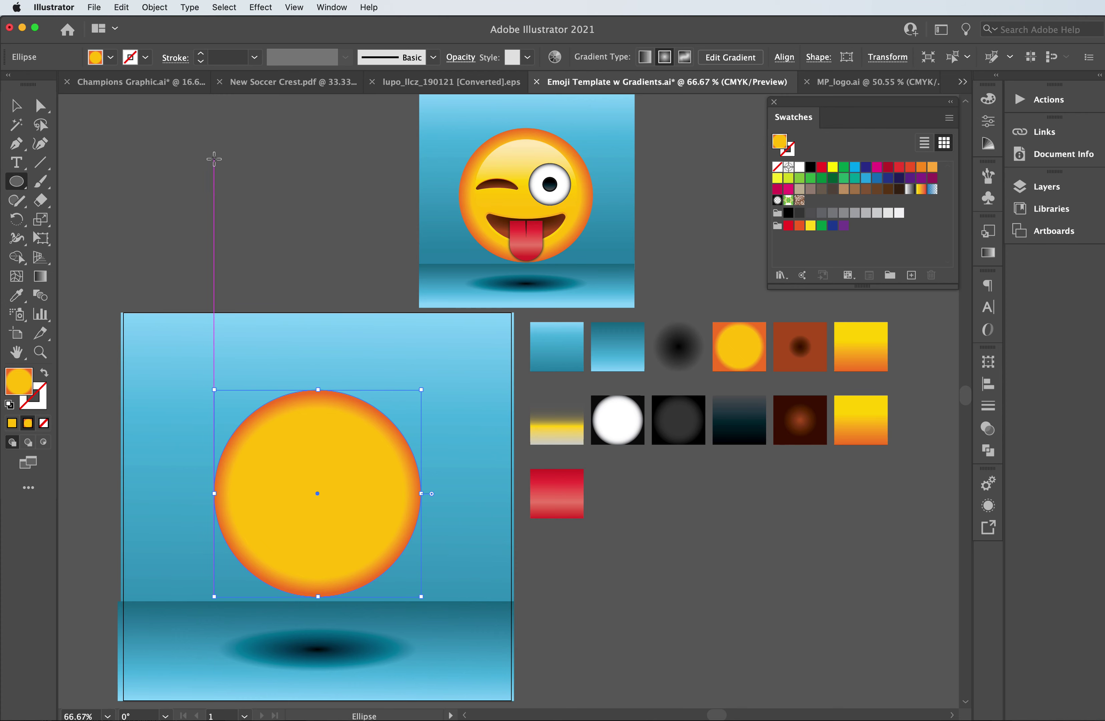
{"action": "left_click_drag", "start_coordinate": [193, 153], "coordinate": [333, 241]}
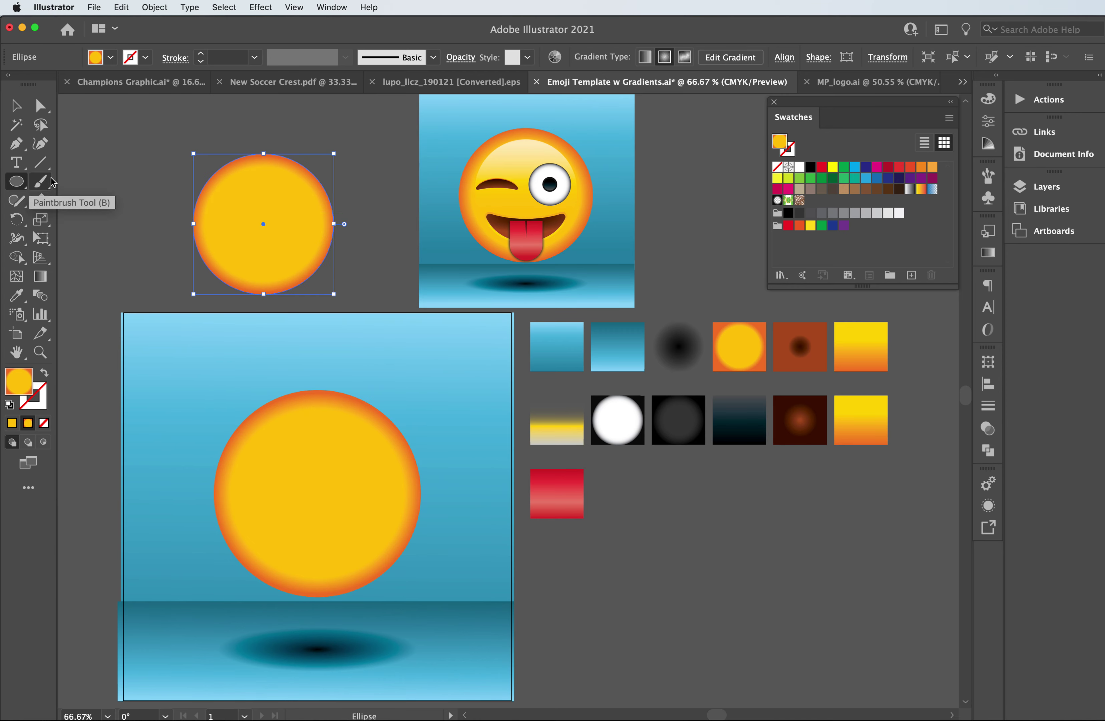
{"action": "left_click_drag", "start_coordinate": [156, 113], "coordinate": [369, 265]}
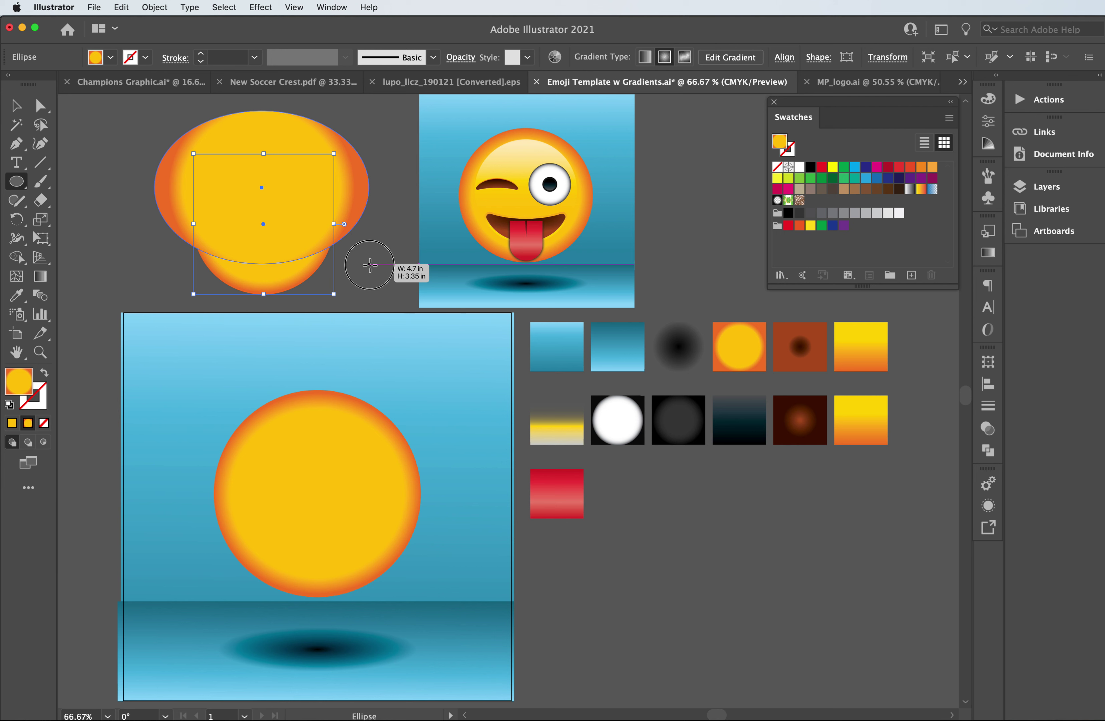
{"action": "left_click_drag", "start_coordinate": [369, 264], "coordinate": [369, 264]}
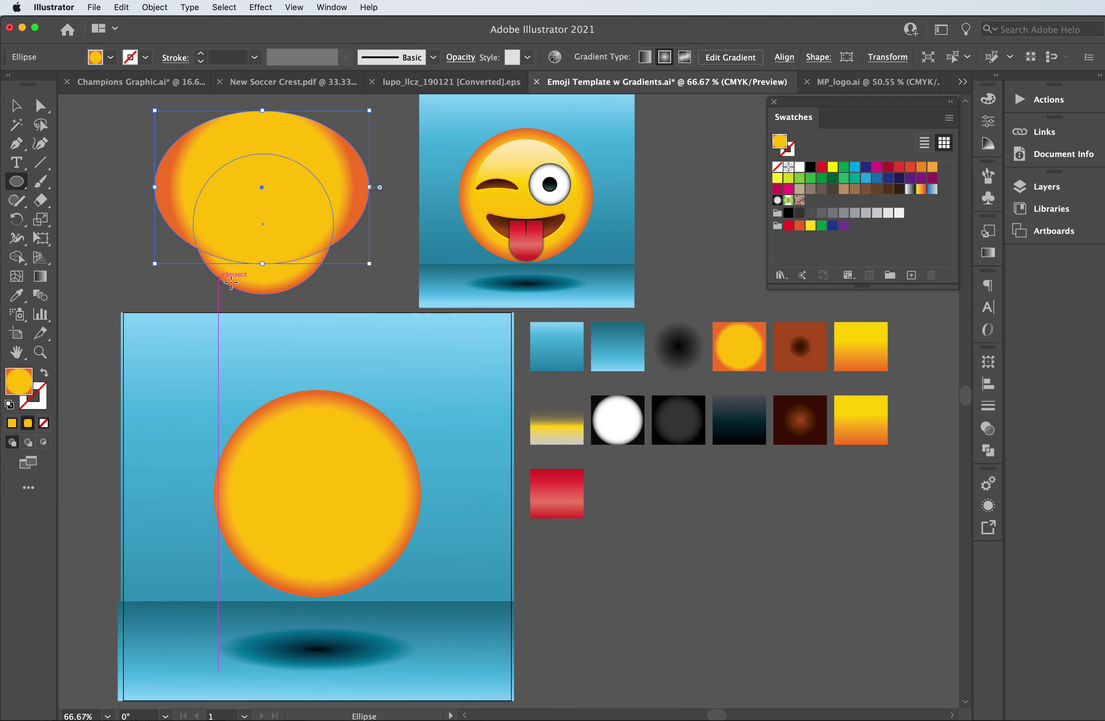
Select the new circle and ellipse together and align their horizontal centers
{"action": "left_click", "coordinate": [24, 104]}
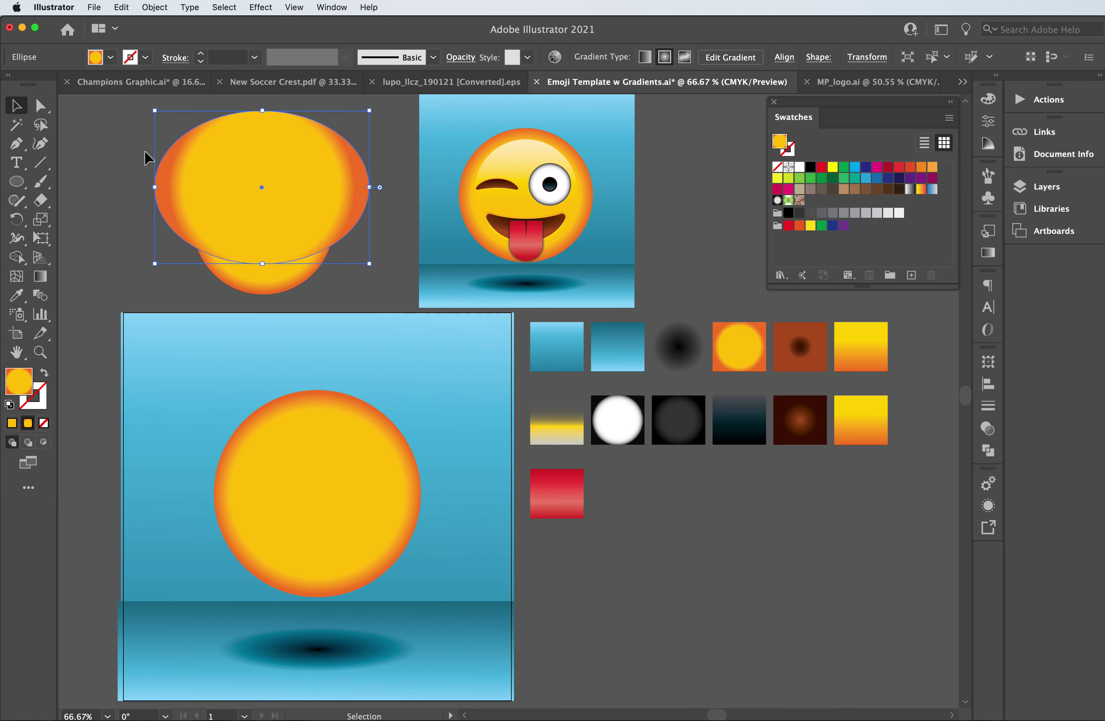
{"action": "left_click", "coordinate": [118, 140]}
{"action": "left_click", "coordinate": [361, 259]}
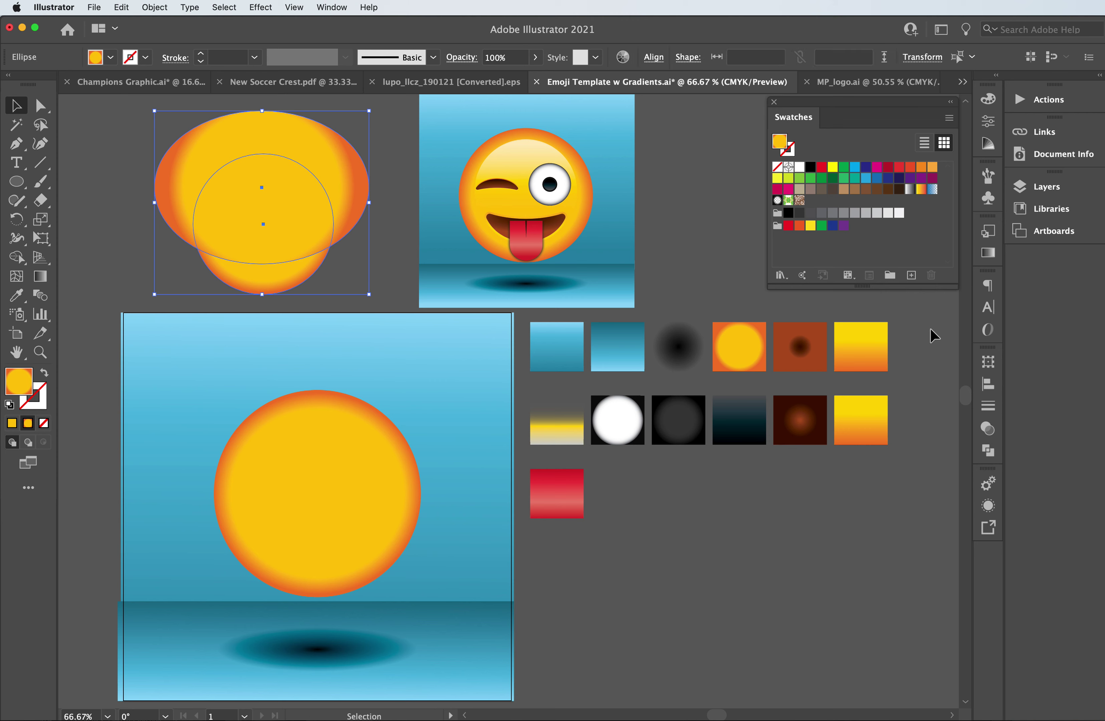
{"action": "left_click", "coordinate": [988, 388]}
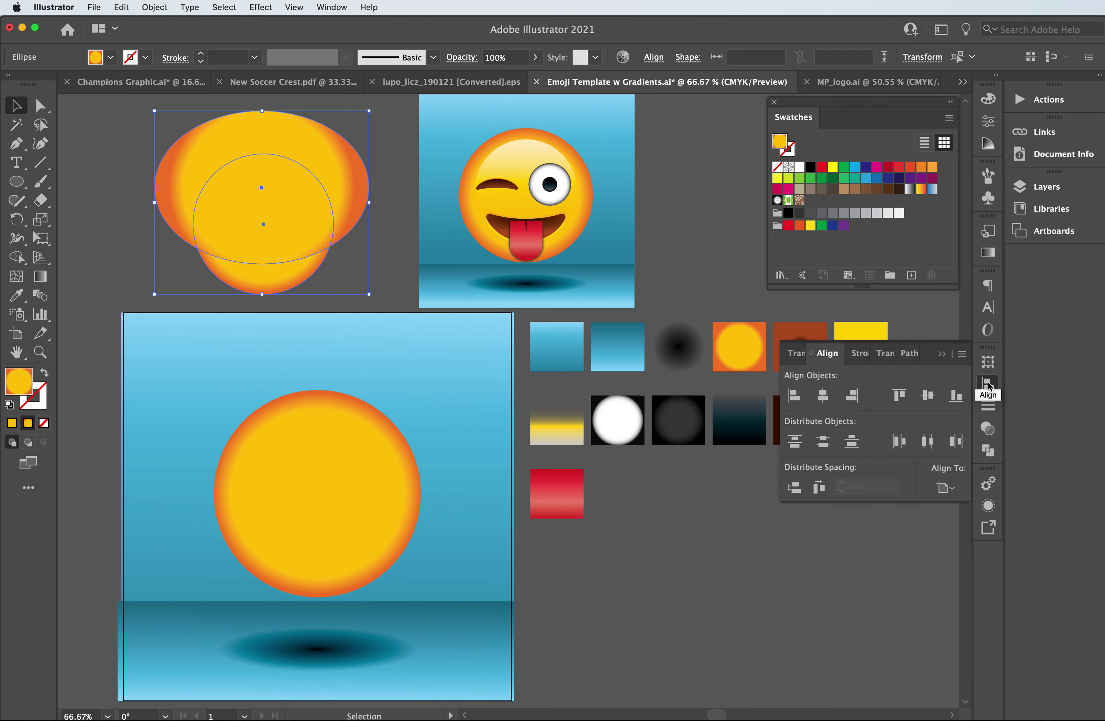
{"action": "left_click", "coordinate": [333, 8]}
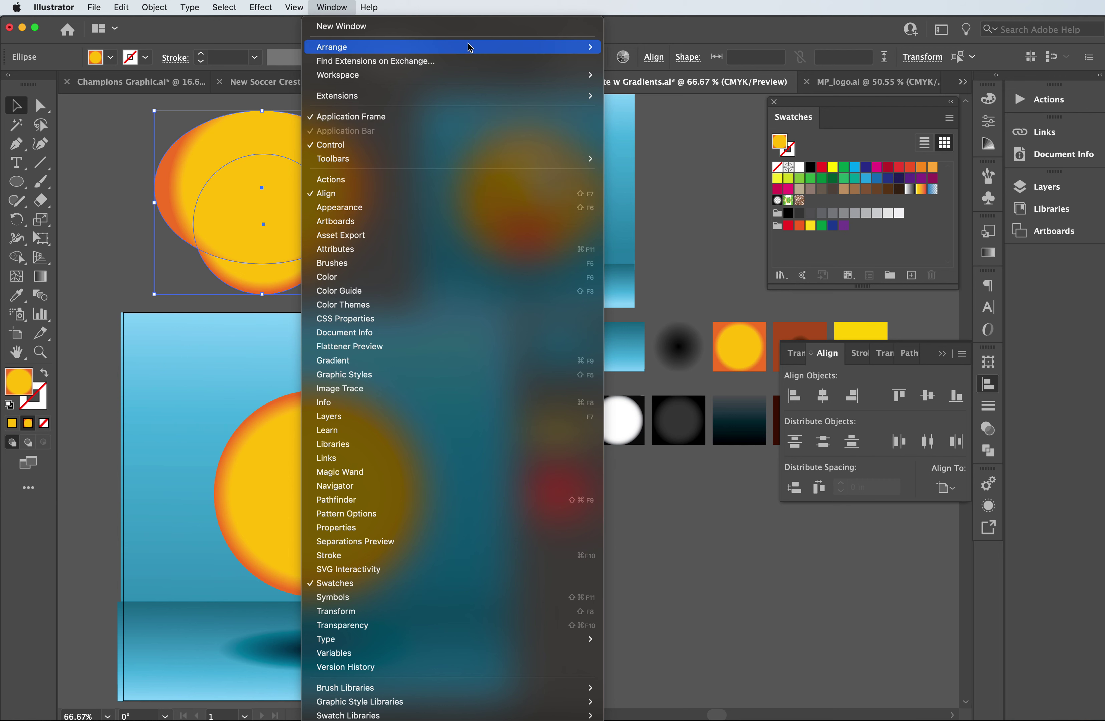
{"action": "mouse_move", "coordinate": [353, 74]}
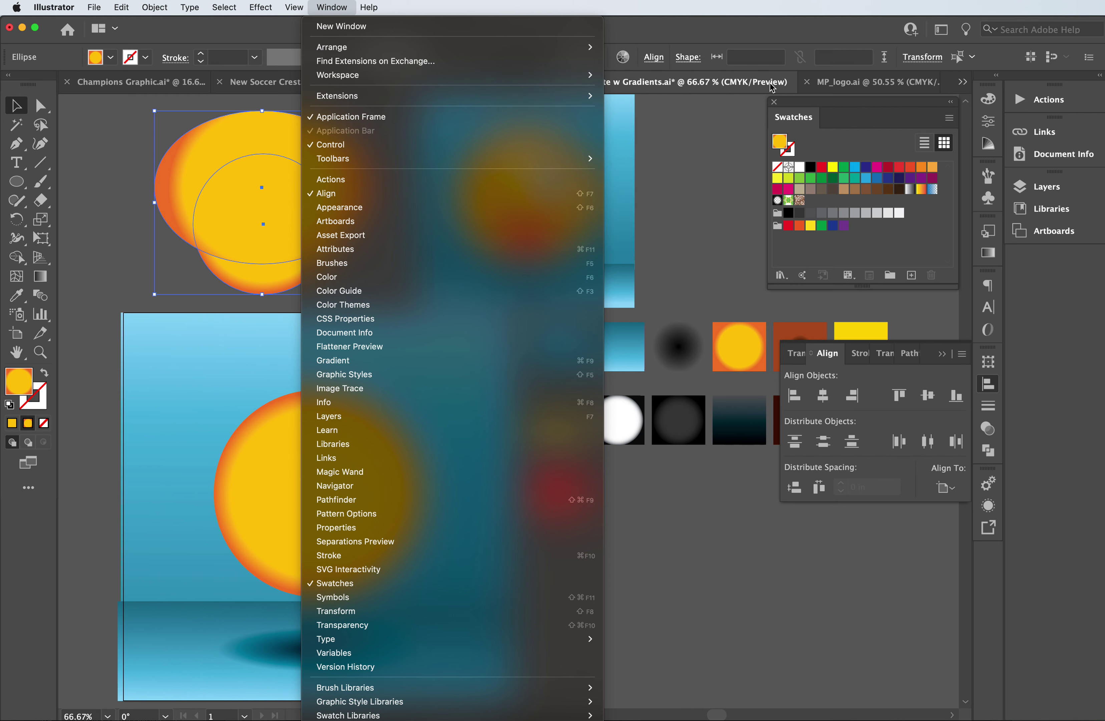
{"action": "left_click", "coordinate": [722, 21]}
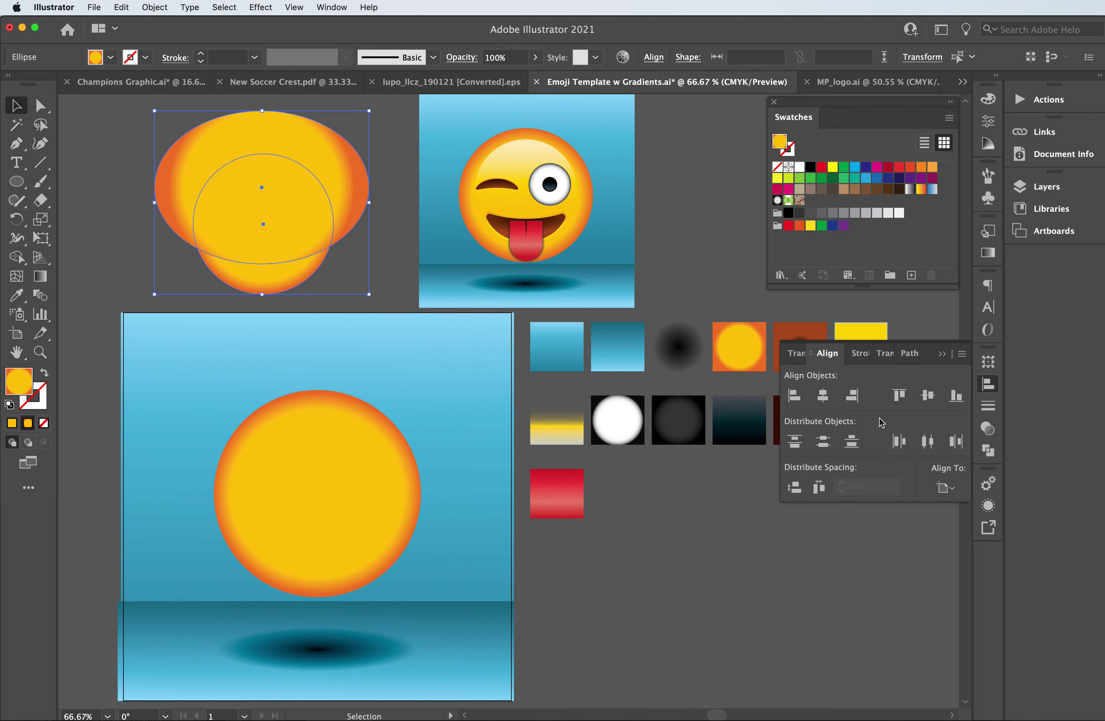
{"action": "left_click", "coordinate": [823, 400]}
Remove the ellipse and its overlap with the circle using Shape Builder, leaving only the lower crescent as the mouth
{"action": "left_click", "coordinate": [16, 258]}
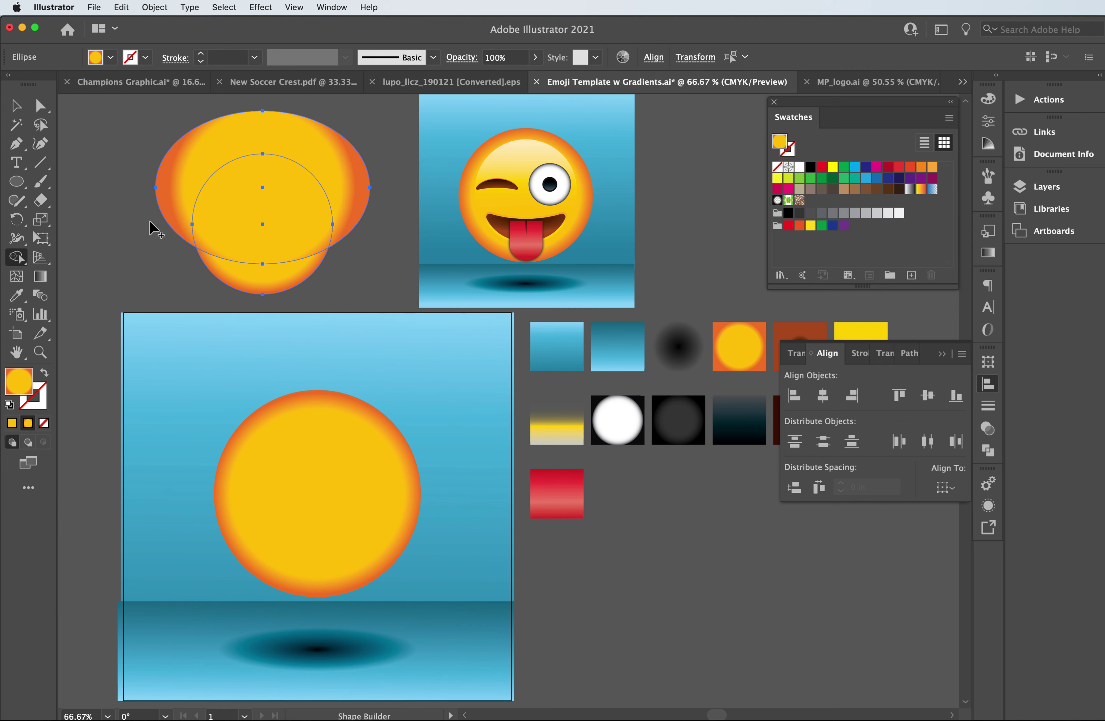
{"action": "left_click", "coordinate": [272, 140]}
{"action": "left_click_drag", "start_coordinate": [272, 140], "coordinate": [279, 234]}
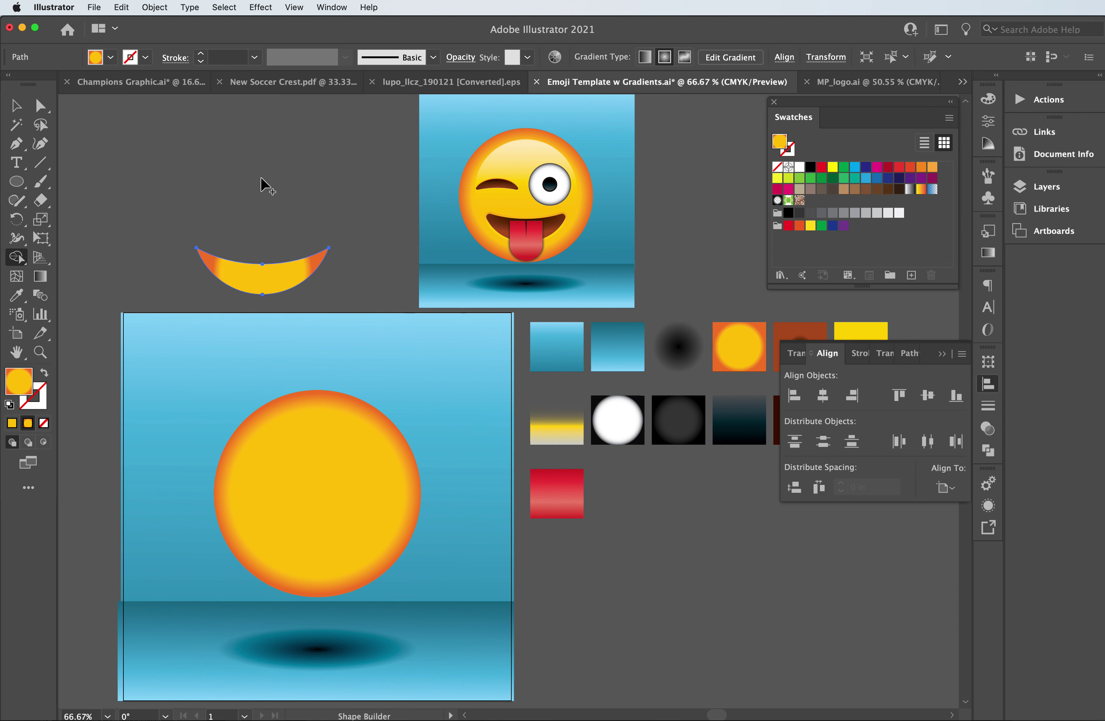
Fill the crescent mouth with the reddish-brown radial gradient sampled from the square with the dark center
{"action": "left_click", "coordinate": [23, 110]}
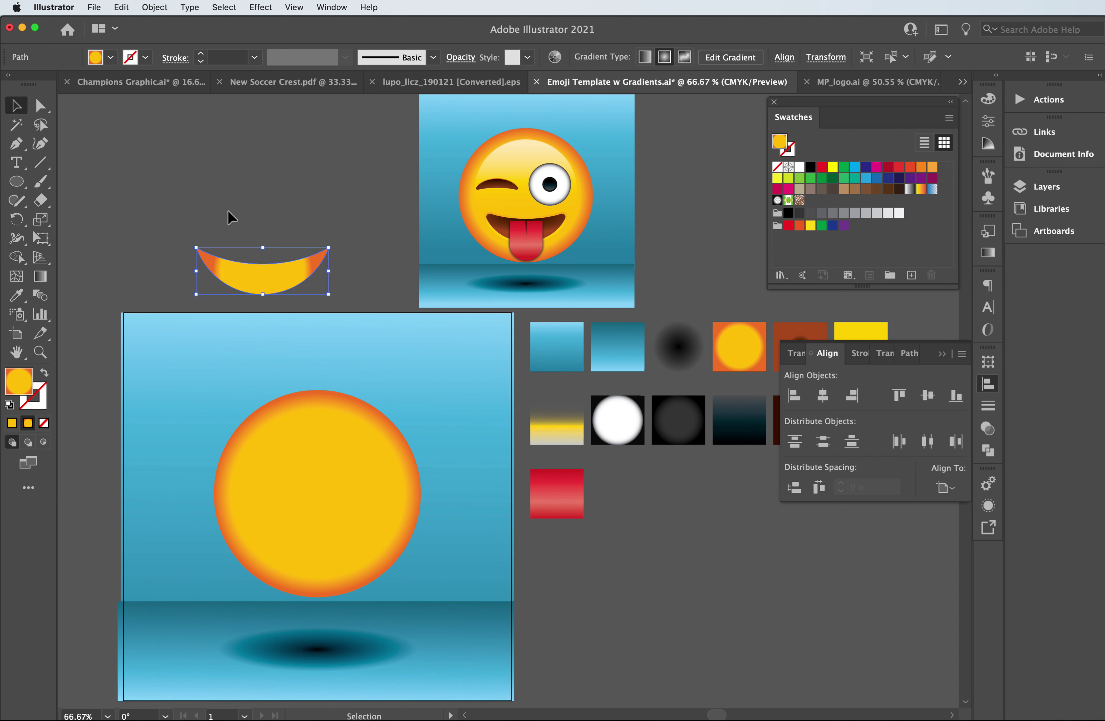
{"action": "left_click", "coordinate": [229, 212]}
{"action": "left_click", "coordinate": [273, 286]}
{"action": "left_click", "coordinate": [16, 295]}
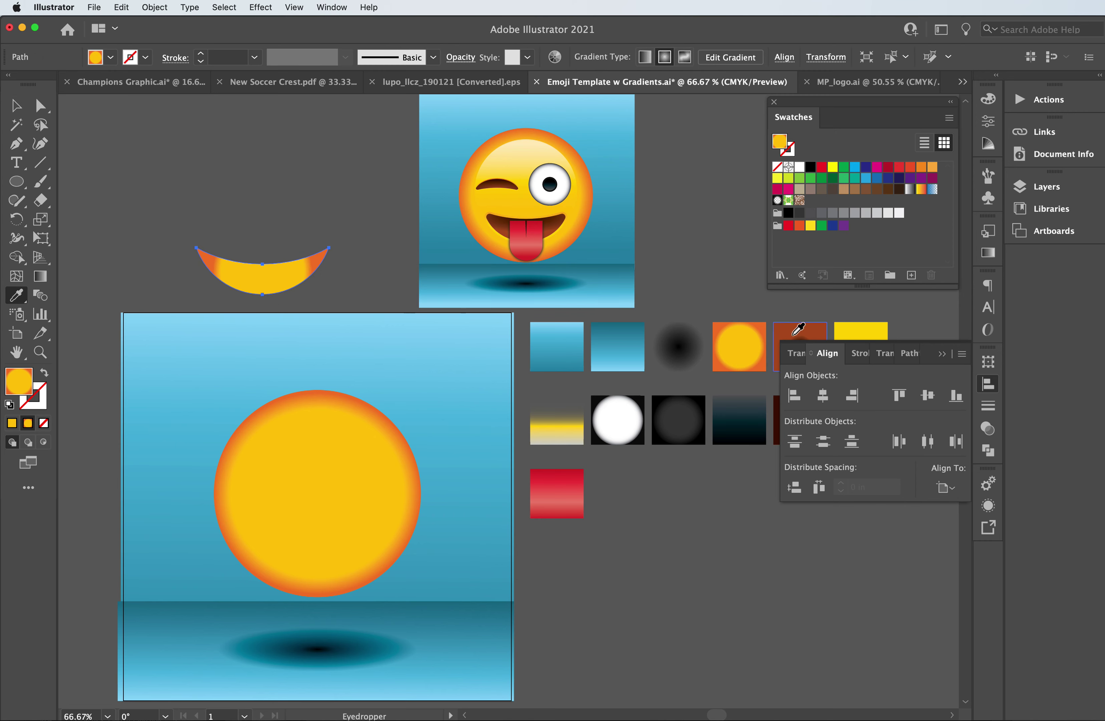
{"action": "left_click", "coordinate": [942, 356]}
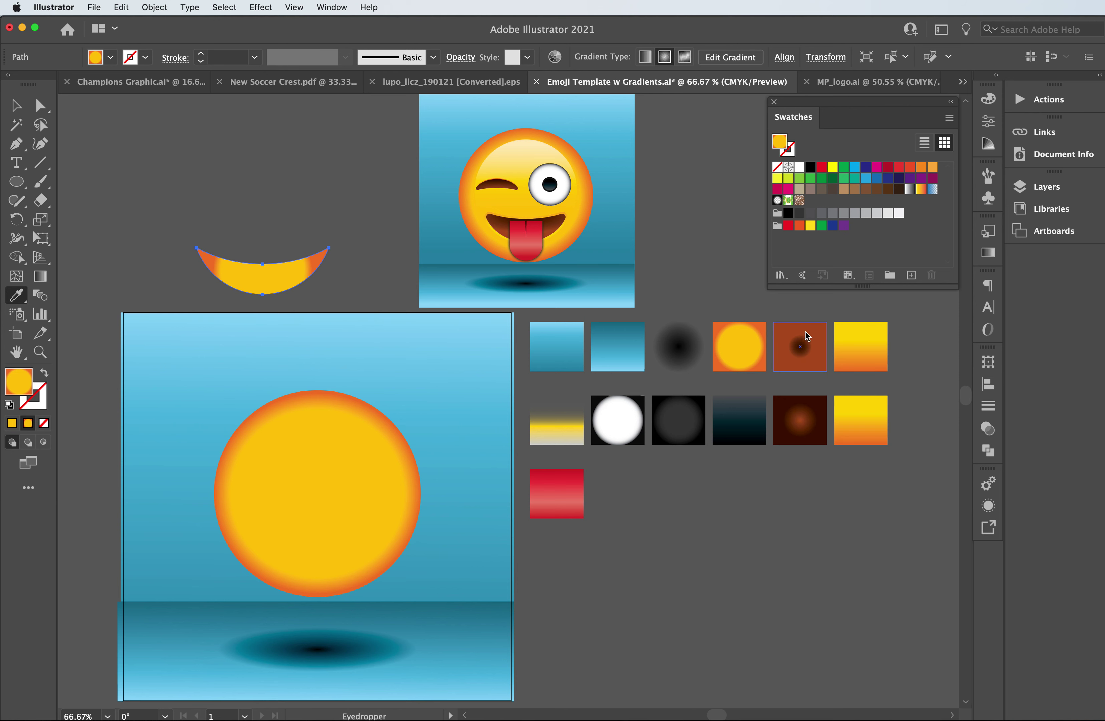
{"action": "left_click", "coordinate": [807, 336]}
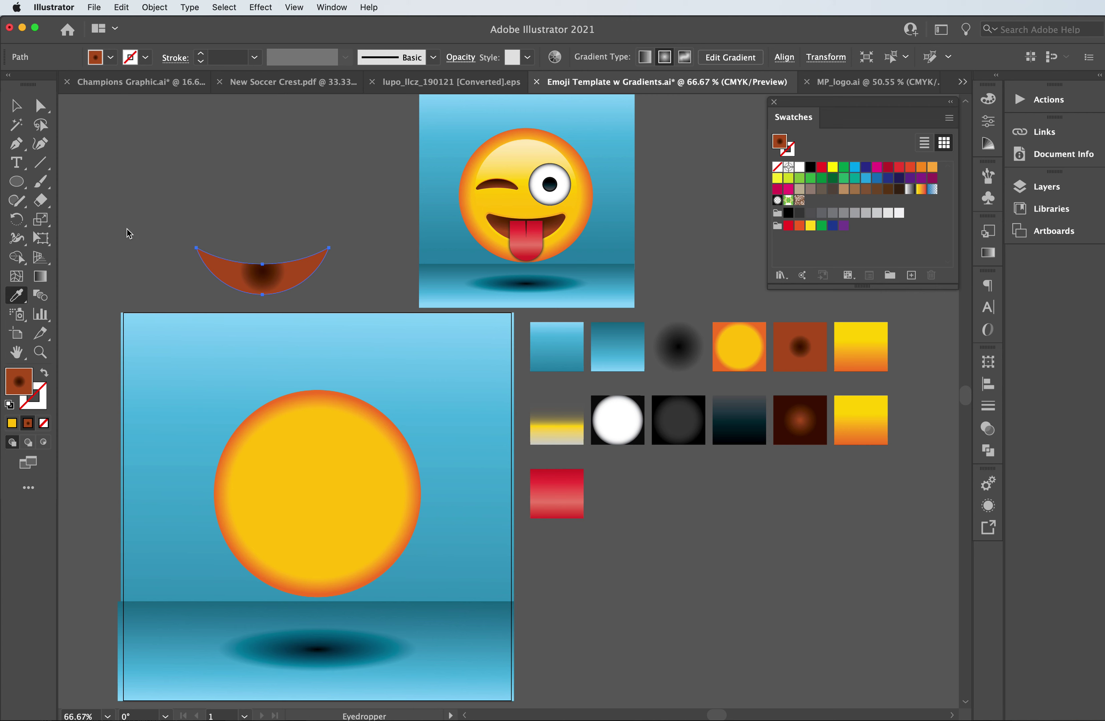
Enlarge the mouth's radial gradient well past its ends and flatten it into a wide ellipse, undoing any accidental gradient redraw
{"action": "left_click", "coordinate": [41, 276]}
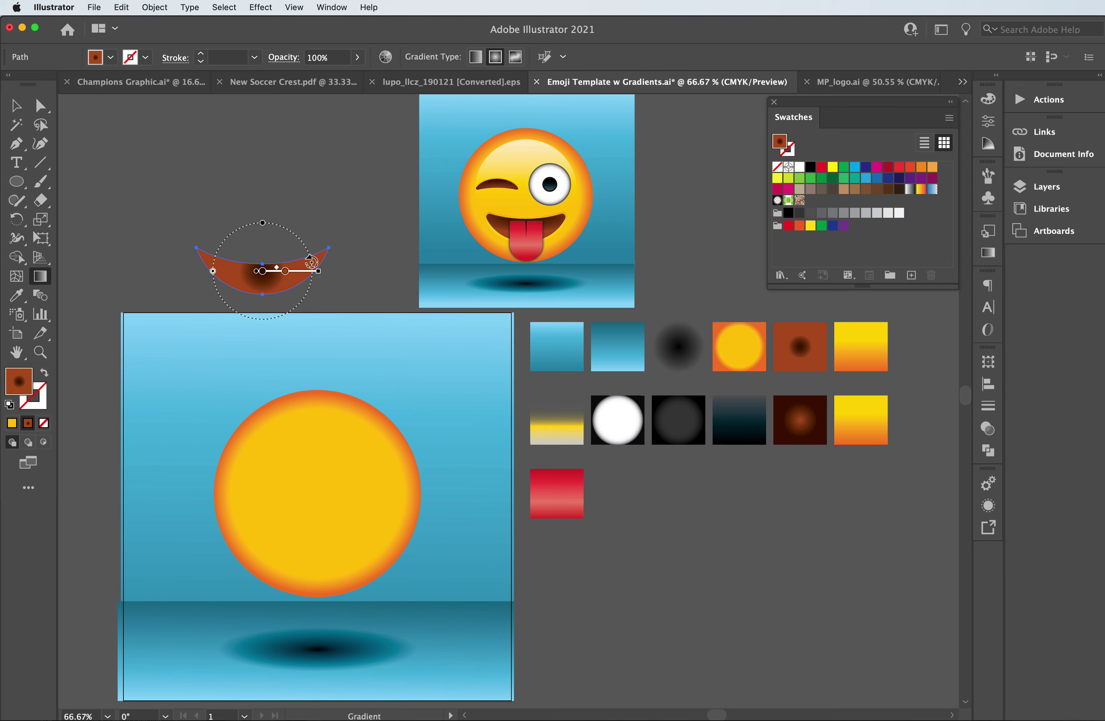
{"action": "left_click_drag", "start_coordinate": [317, 272], "coordinate": [402, 279]}
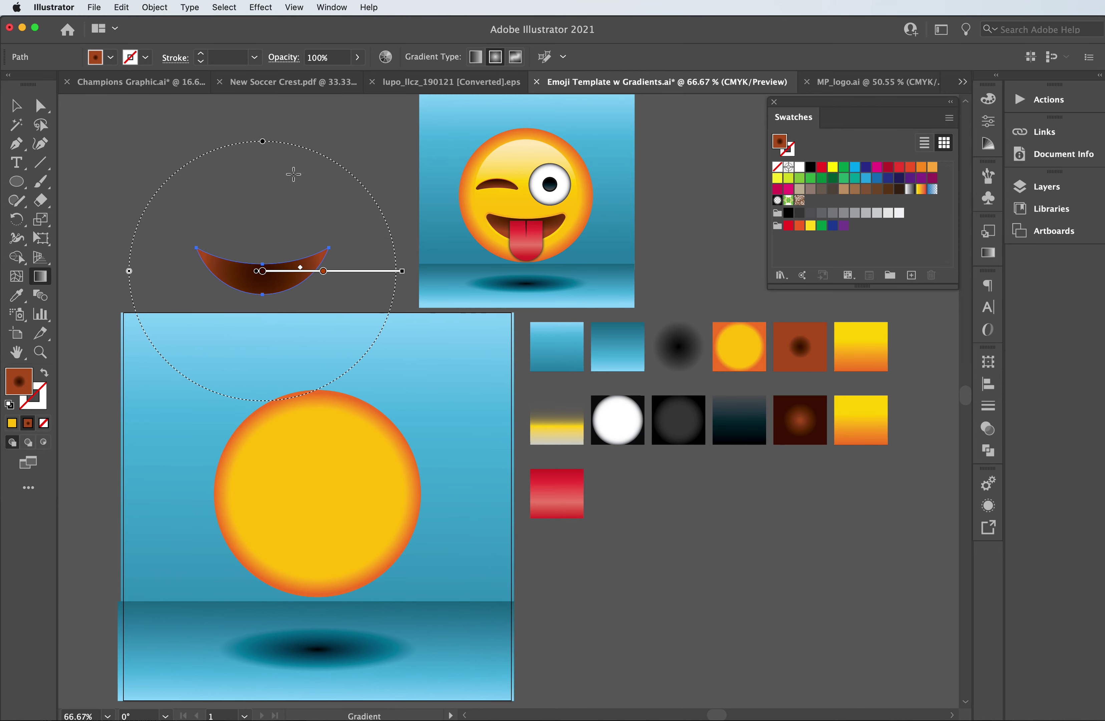
{"action": "left_click_drag", "start_coordinate": [262, 141], "coordinate": [263, 221]}
{"action": "left_click", "coordinate": [247, 274]}
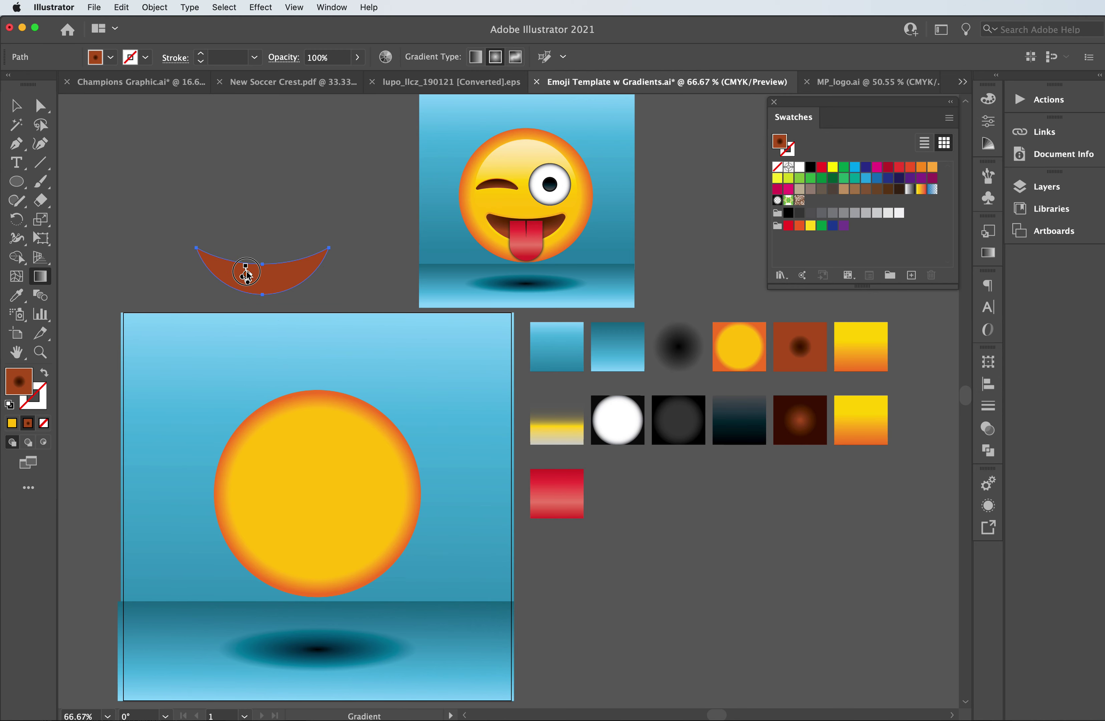
{"action": "key", "text": "super+z"}
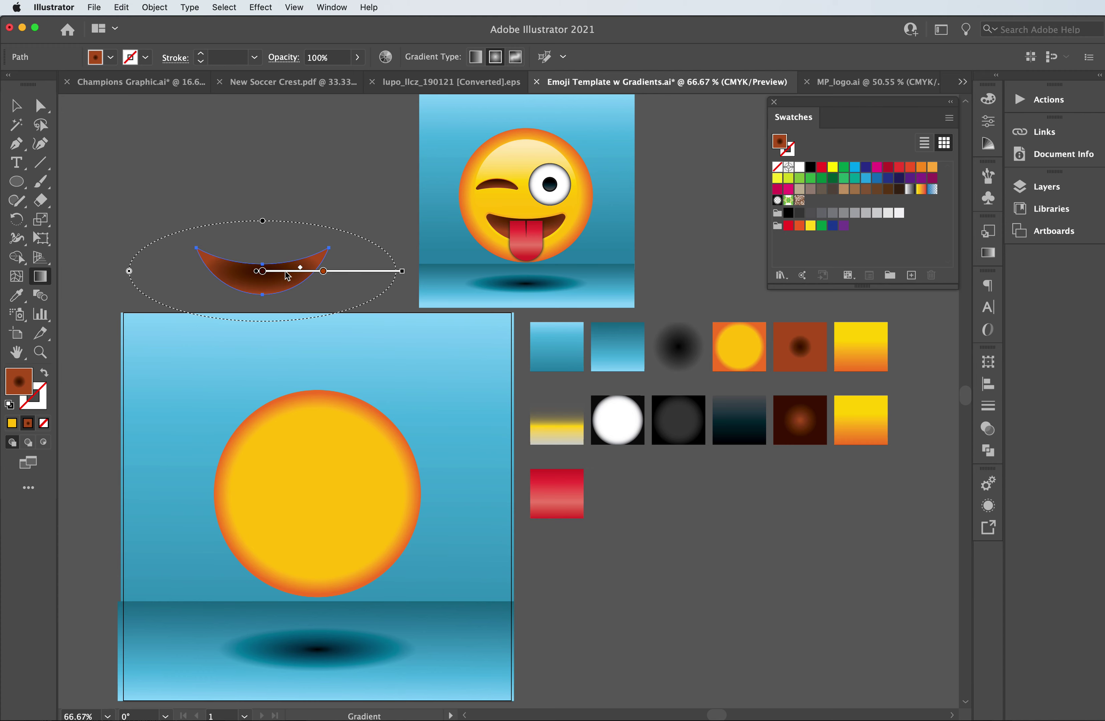
Move the mouth gradient's dark center up to the upper edge, widen the gradient further and deselect the mouth
{"action": "left_click_drag", "start_coordinate": [285, 271], "coordinate": [286, 259]}
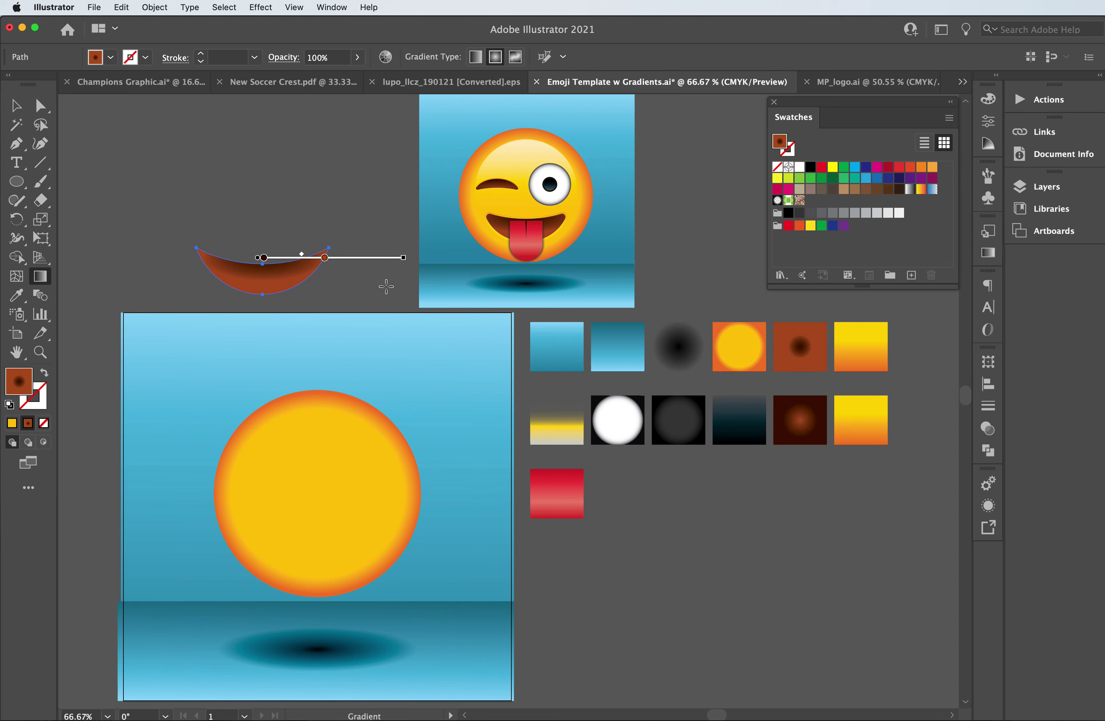
{"action": "left_click_drag", "start_coordinate": [403, 258], "coordinate": [448, 258]}
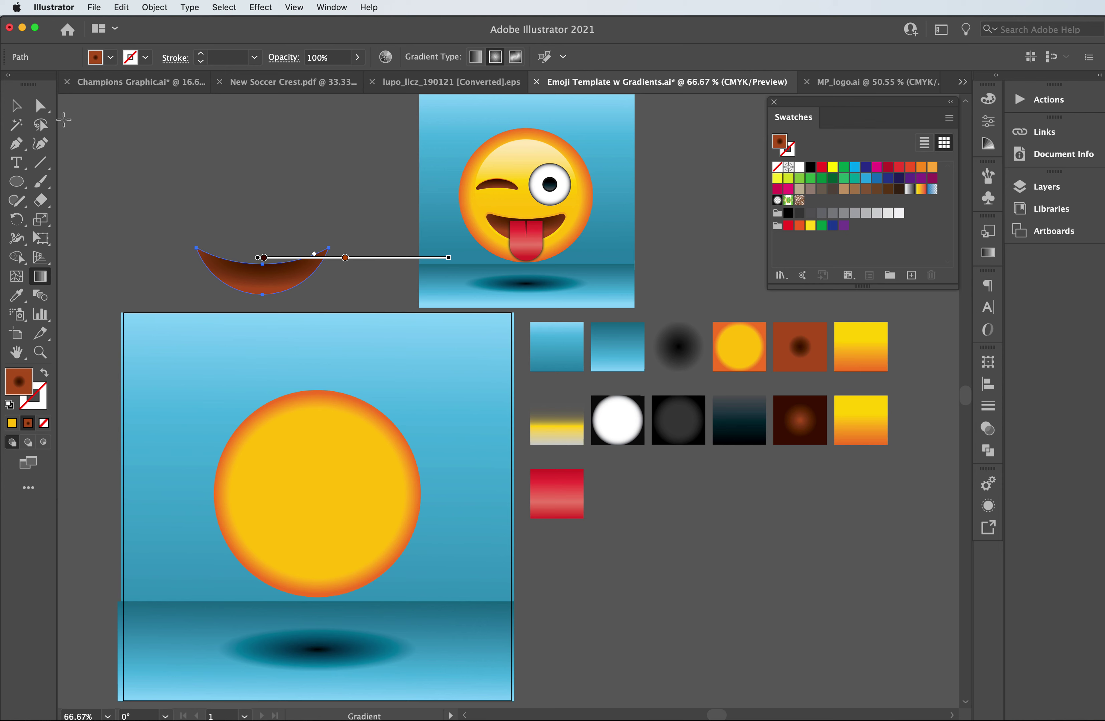
{"action": "left_click", "coordinate": [24, 110]}
{"action": "left_click", "coordinate": [198, 149]}
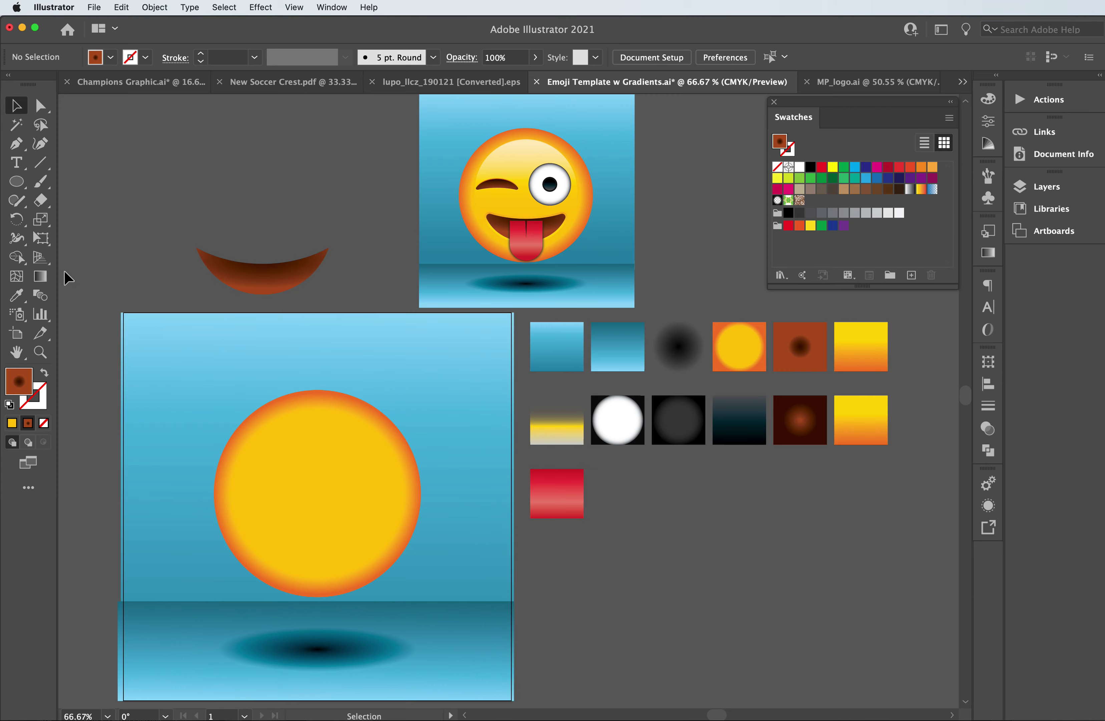
Place the mouth centered on the lower part of the face and slightly round its two pointed corners
{"action": "left_click_drag", "start_coordinate": [249, 273], "coordinate": [305, 547]}
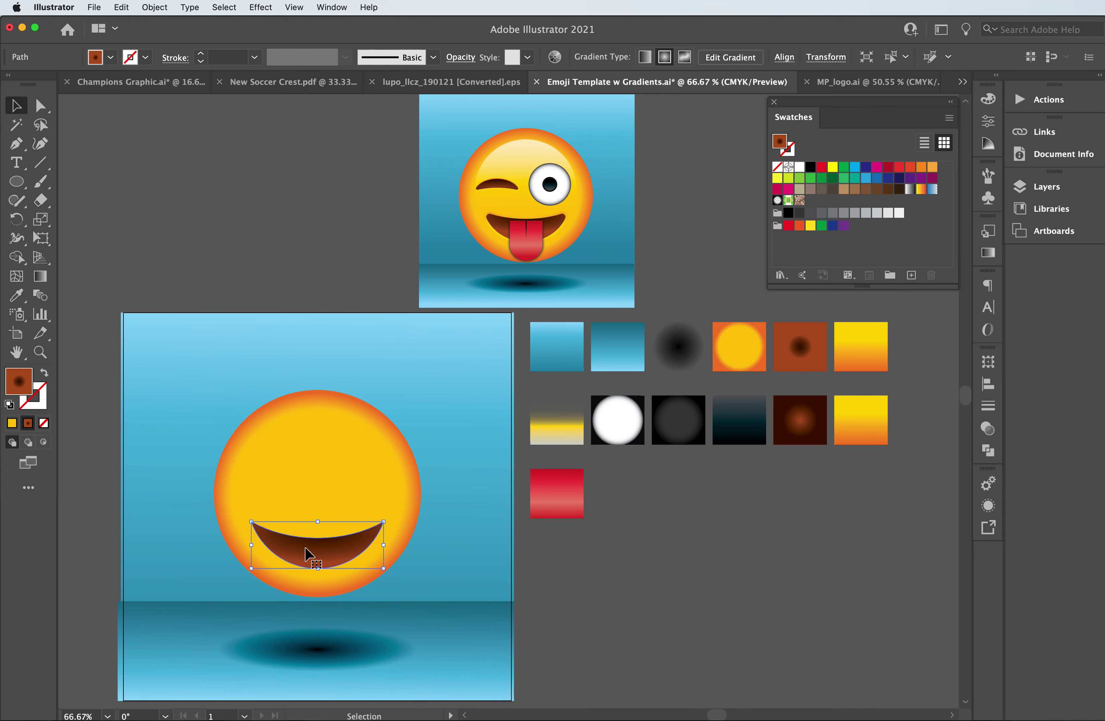
{"action": "key", "text": "a"}
{"action": "key", "text": "super+1"}
{"action": "key", "text": "super+minus"}
{"action": "key", "text": "super+minus"}
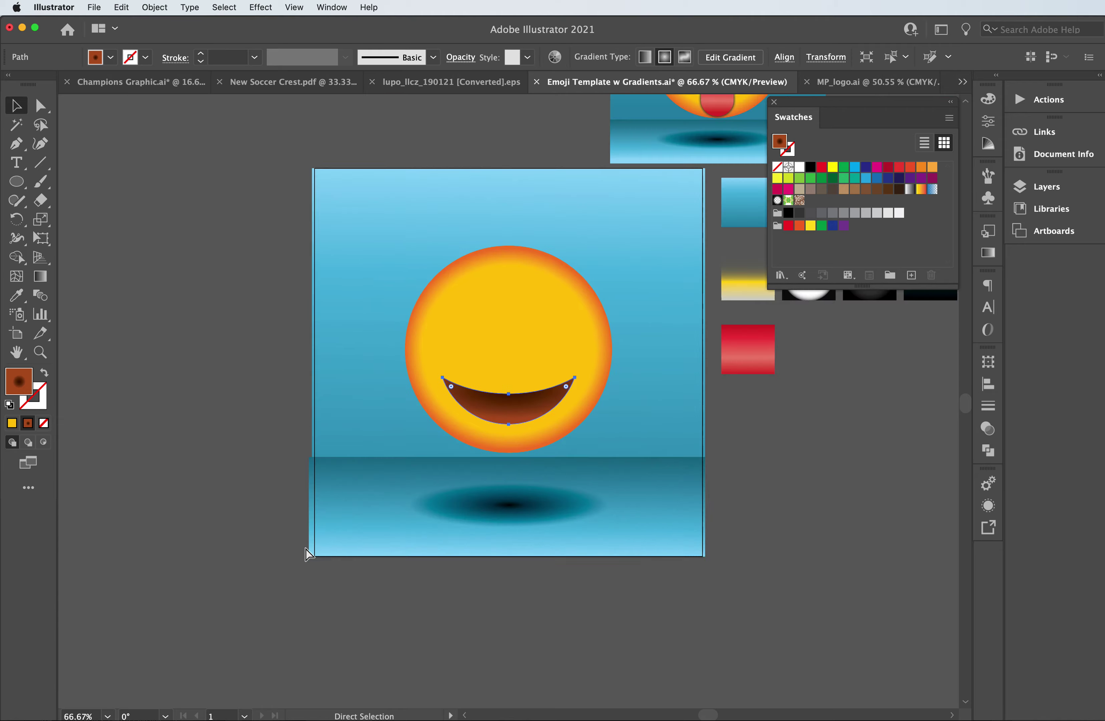
{"action": "key", "text": "super+plus"}
{"action": "key", "text": "super+plus"}
{"action": "key", "text": "v"}
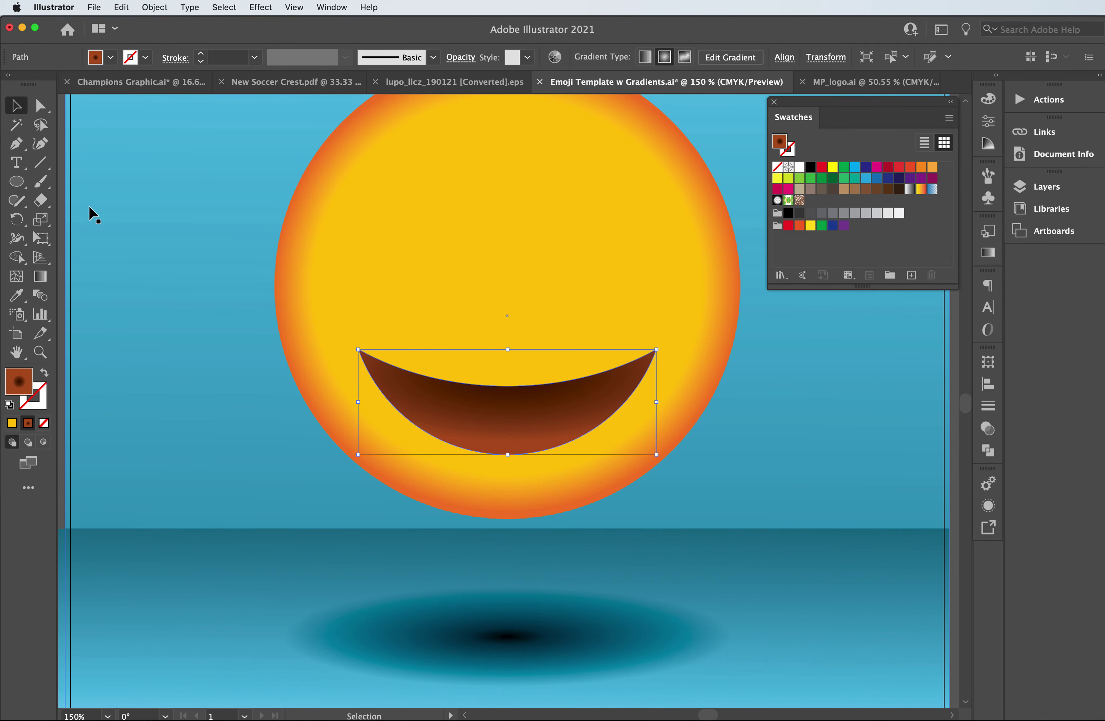
{"action": "left_click", "coordinate": [41, 106]}
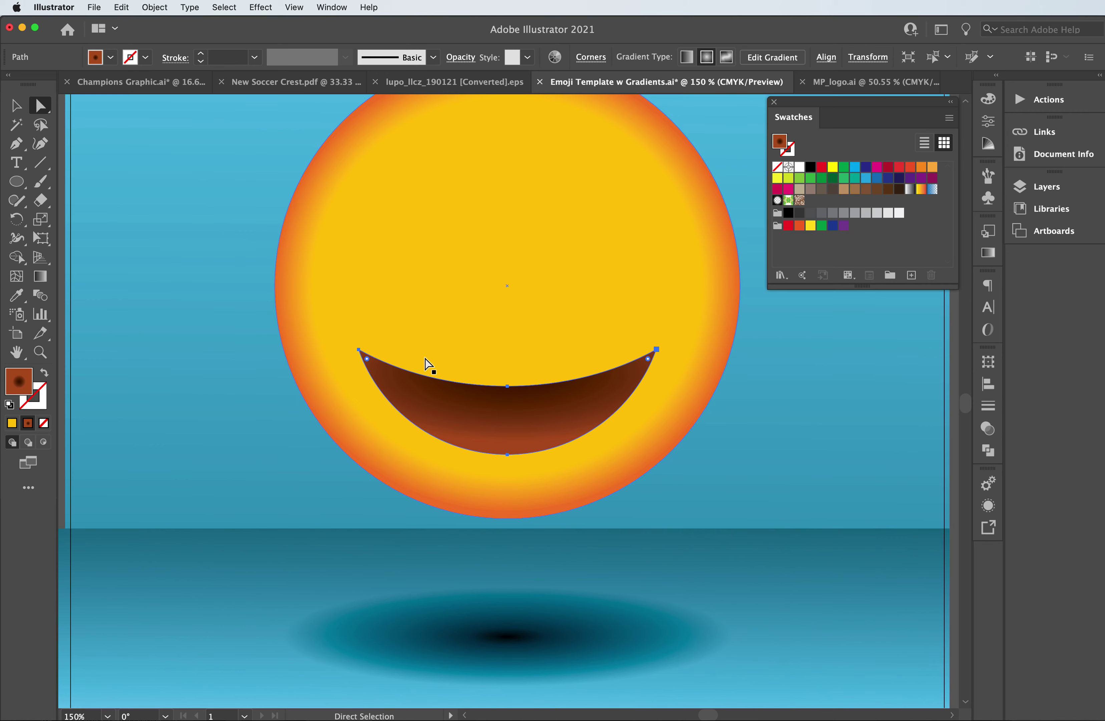
{"action": "left_click_drag", "start_coordinate": [649, 358], "coordinate": [648, 370]}
{"action": "left_click", "coordinate": [16, 105]}
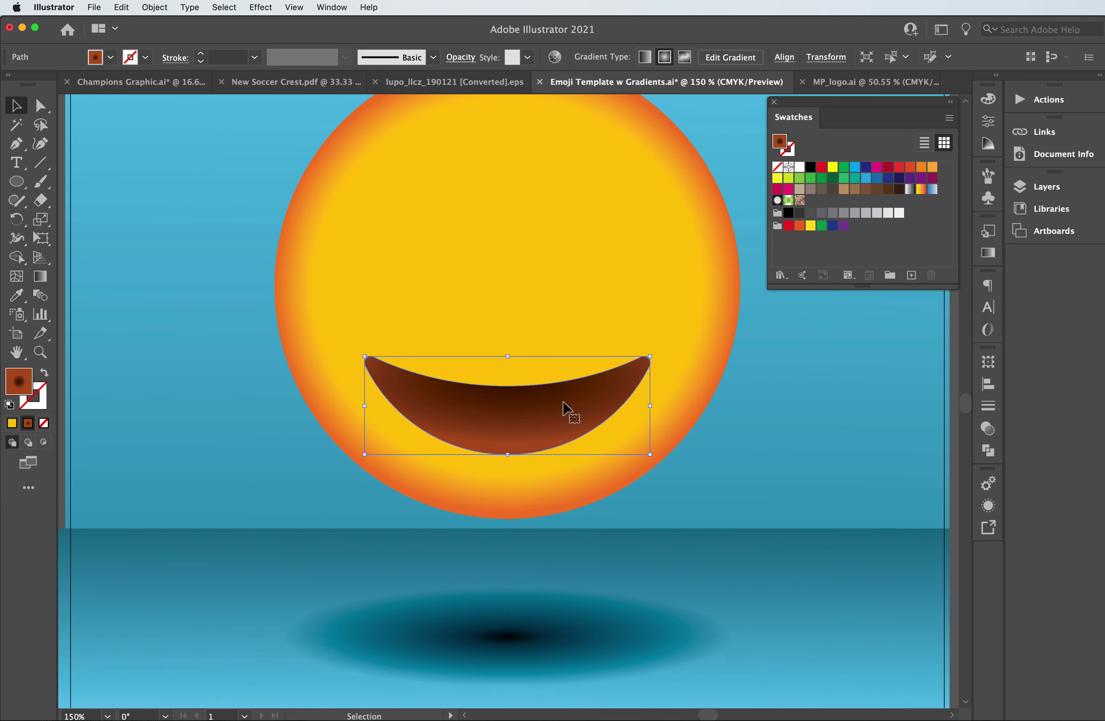
Examine the mouth on the finished reference emoji and compare it with the mouth on the new face
{"action": "scroll", "coordinate": [562, 401], "scroll_direction": "down", "scroll_amount": 3}
{"action": "scroll", "coordinate": [563, 401], "scroll_direction": "up", "scroll_amount": 5}
{"action": "scroll", "coordinate": [563, 402], "scroll_direction": "up", "scroll_amount": 10}
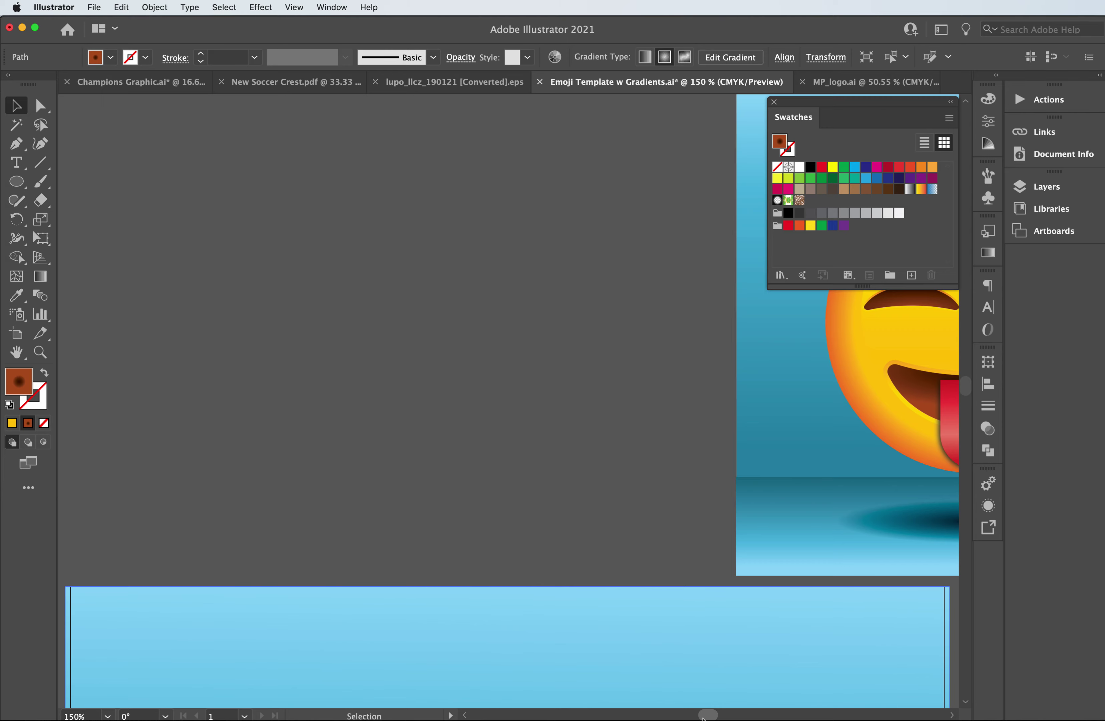
{"action": "scroll", "coordinate": [711, 714], "scroll_direction": "right", "scroll_amount": 10}
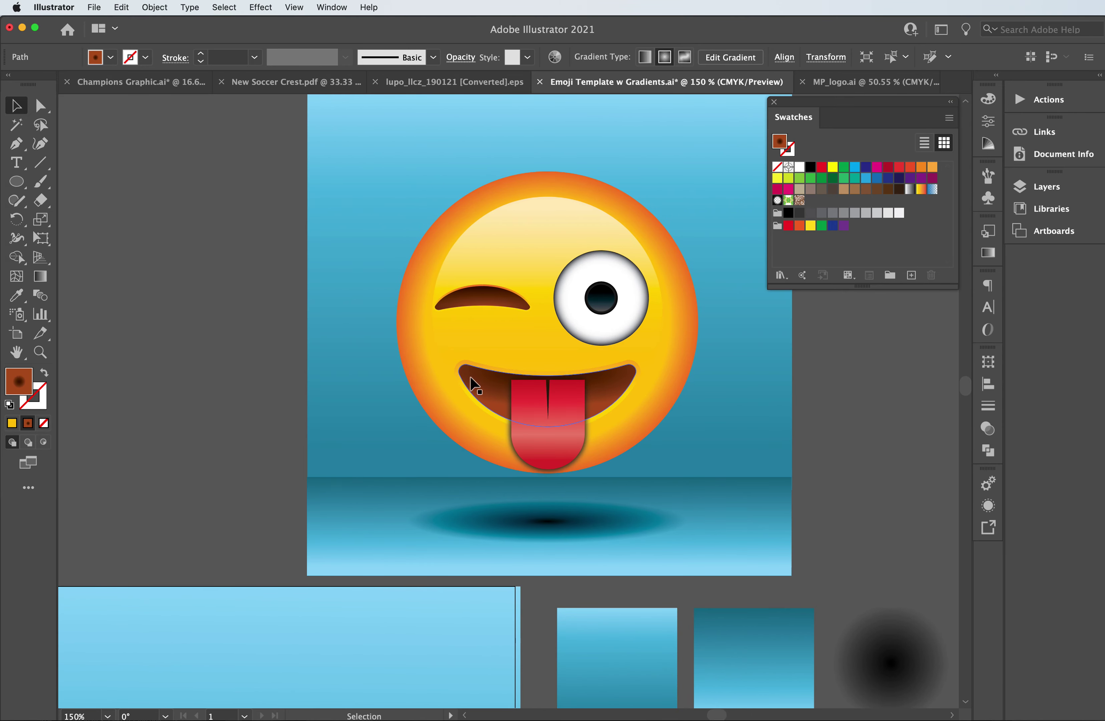
{"action": "left_click", "coordinate": [512, 426]}
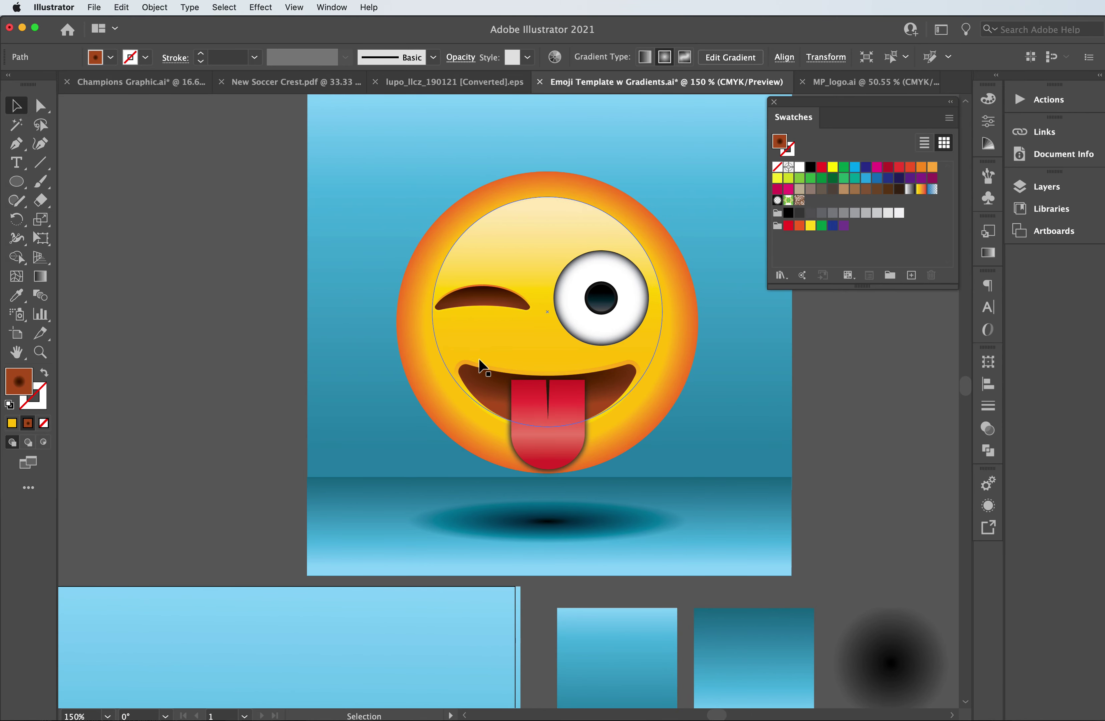
{"action": "scroll", "coordinate": [441, 451], "scroll_direction": "down", "scroll_amount": 10}
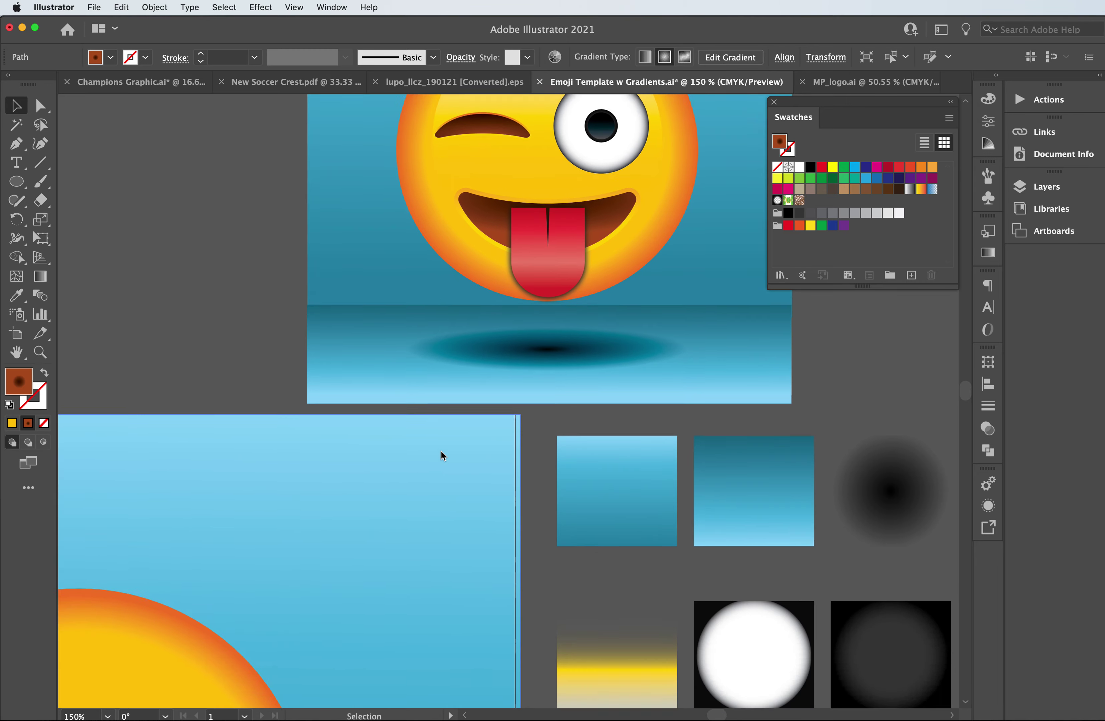
{"action": "scroll", "coordinate": [441, 451], "scroll_direction": "up", "scroll_amount": 10}
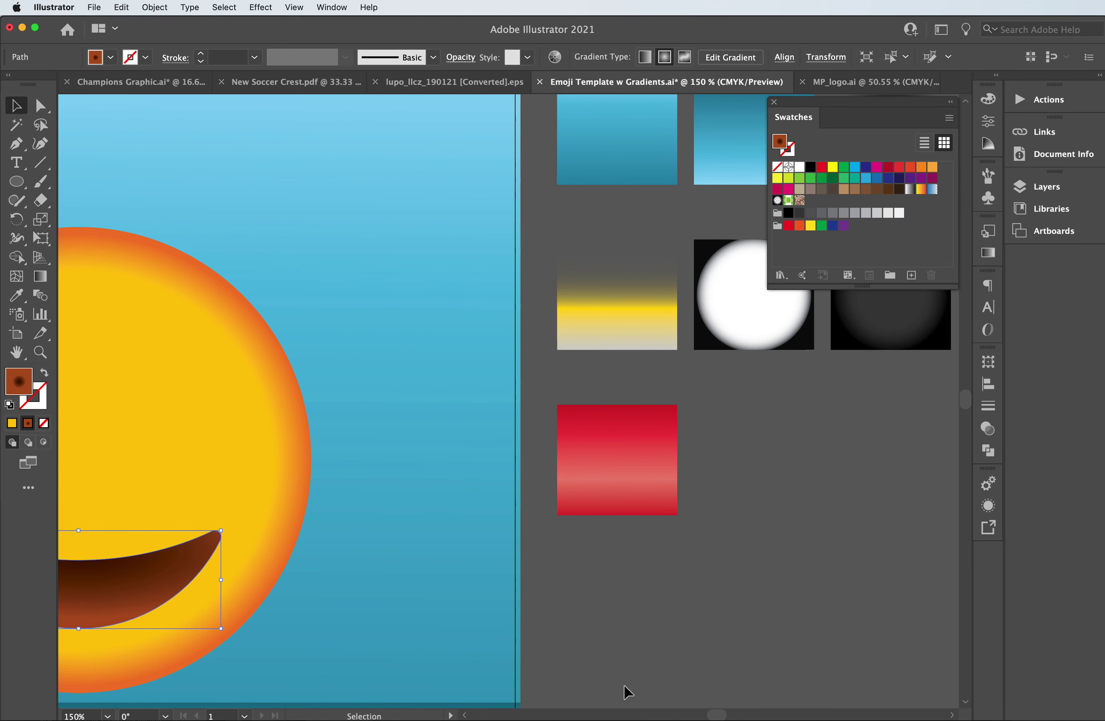
{"action": "left_click_drag", "start_coordinate": [717, 714], "coordinate": [710, 716]}
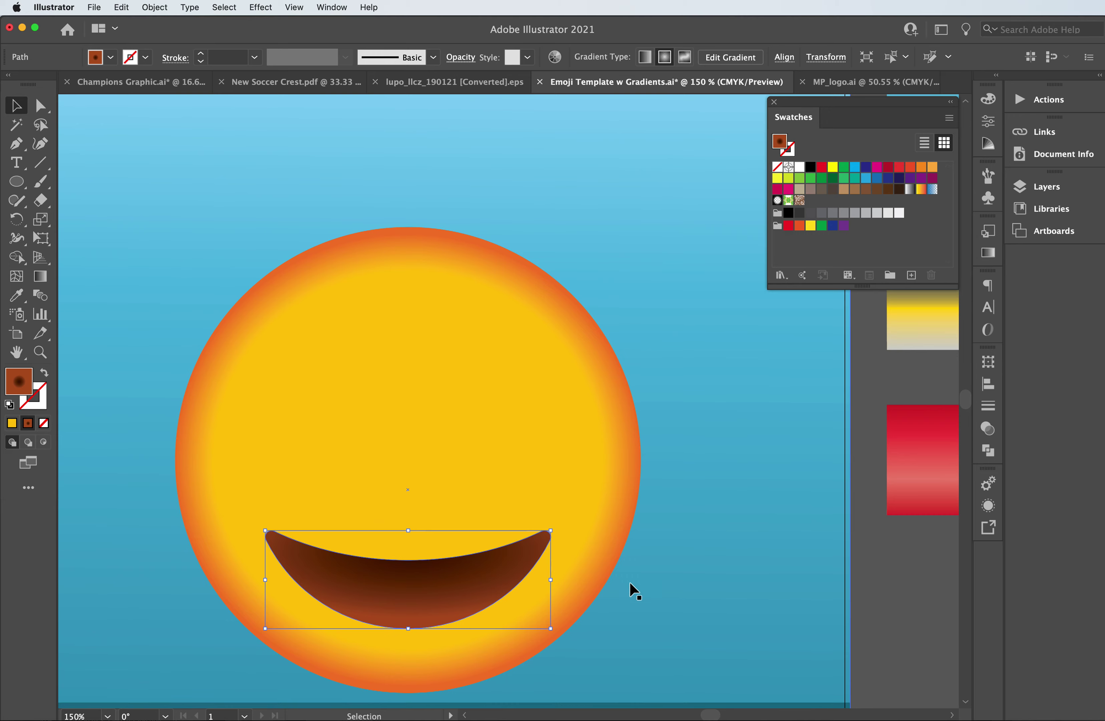
{"action": "scroll", "coordinate": [614, 572], "scroll_direction": "down", "scroll_amount": 4}
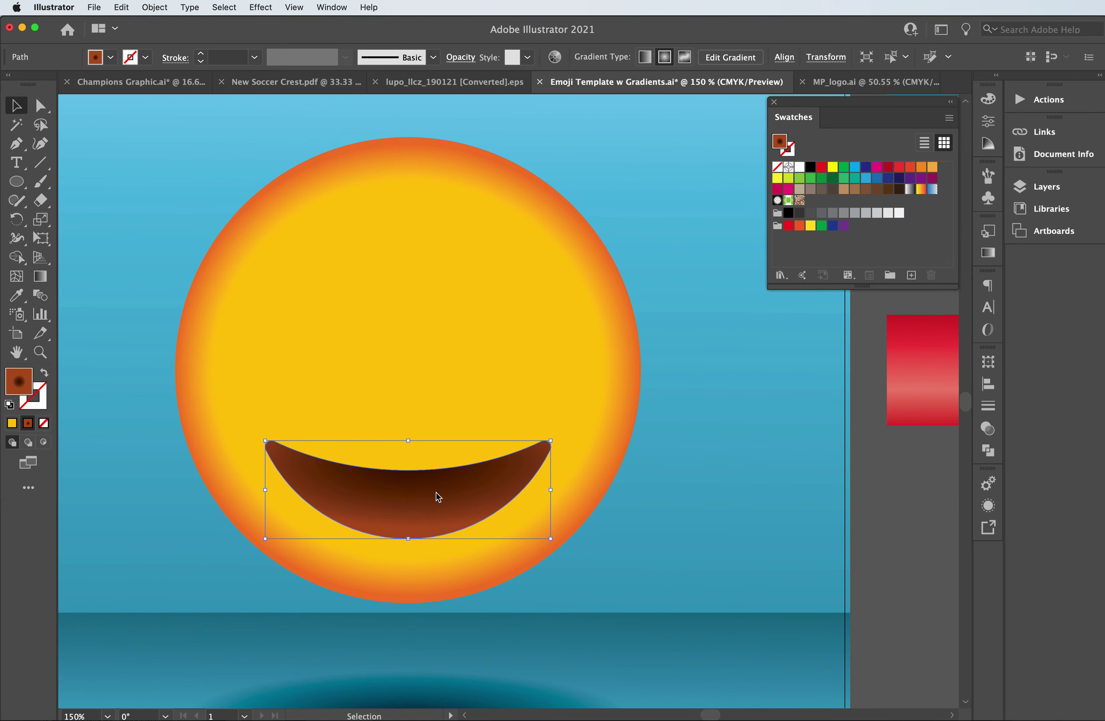
Create an outward offset copy of the mouth path at 0.05 in with miter joins, checking it with the preview
{"action": "left_click", "coordinate": [154, 7]}
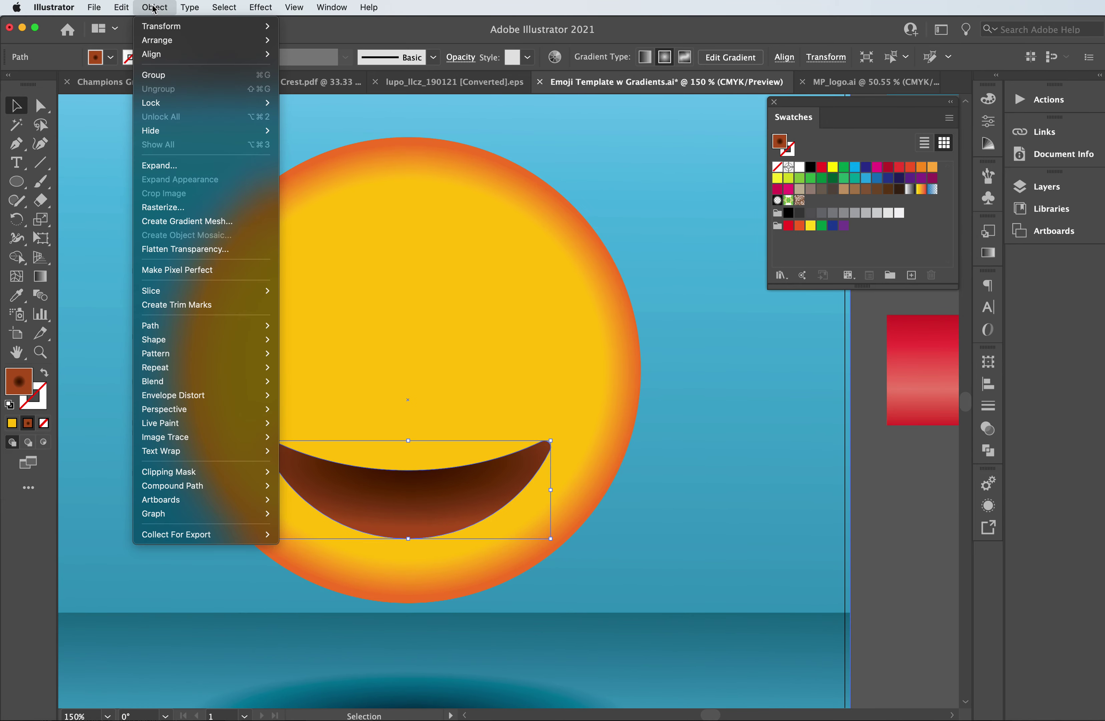
{"action": "mouse_move", "coordinate": [223, 326]}
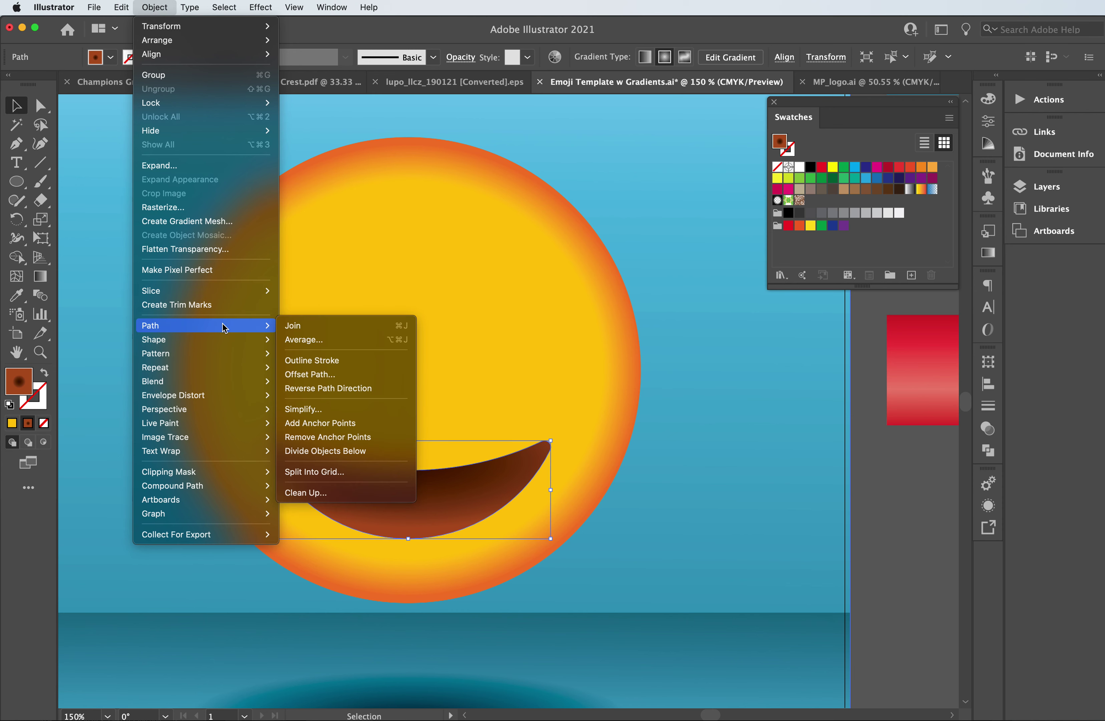
{"action": "left_click", "coordinate": [328, 375]}
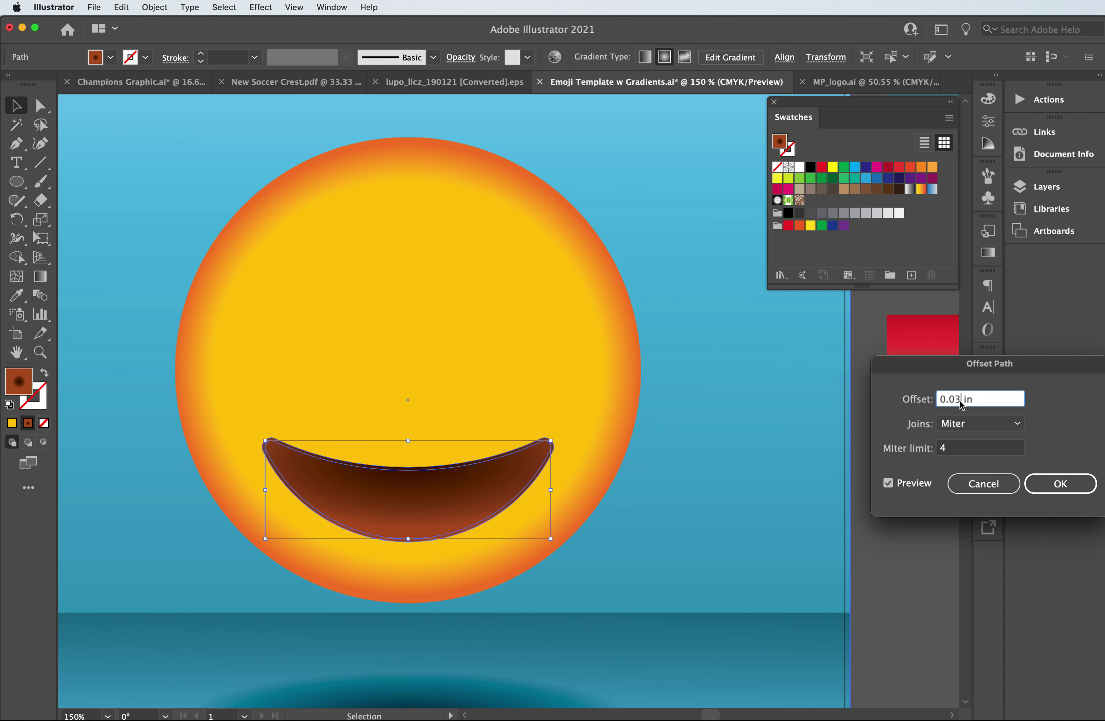
{"action": "left_click_drag", "start_coordinate": [955, 399], "coordinate": [960, 399]}
{"action": "left_click", "coordinate": [888, 485]}
{"action": "left_click", "coordinate": [888, 485]}
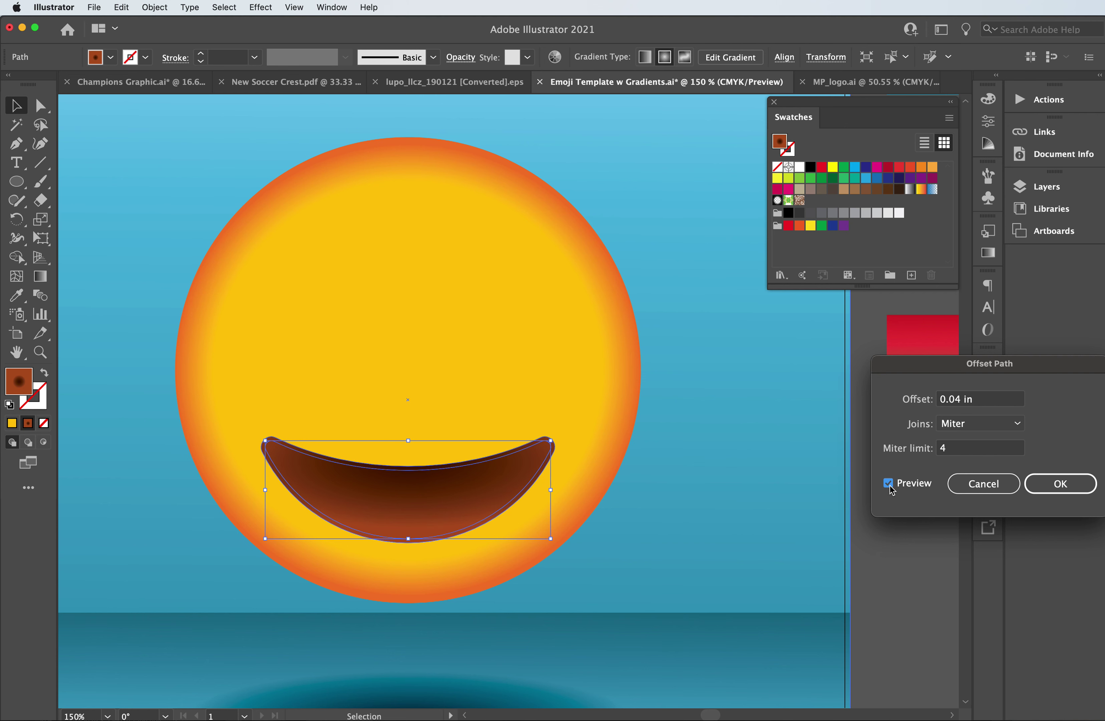
{"action": "left_click", "coordinate": [966, 397]}
{"action": "left_click_drag", "start_coordinate": [960, 398], "coordinate": [955, 401]}
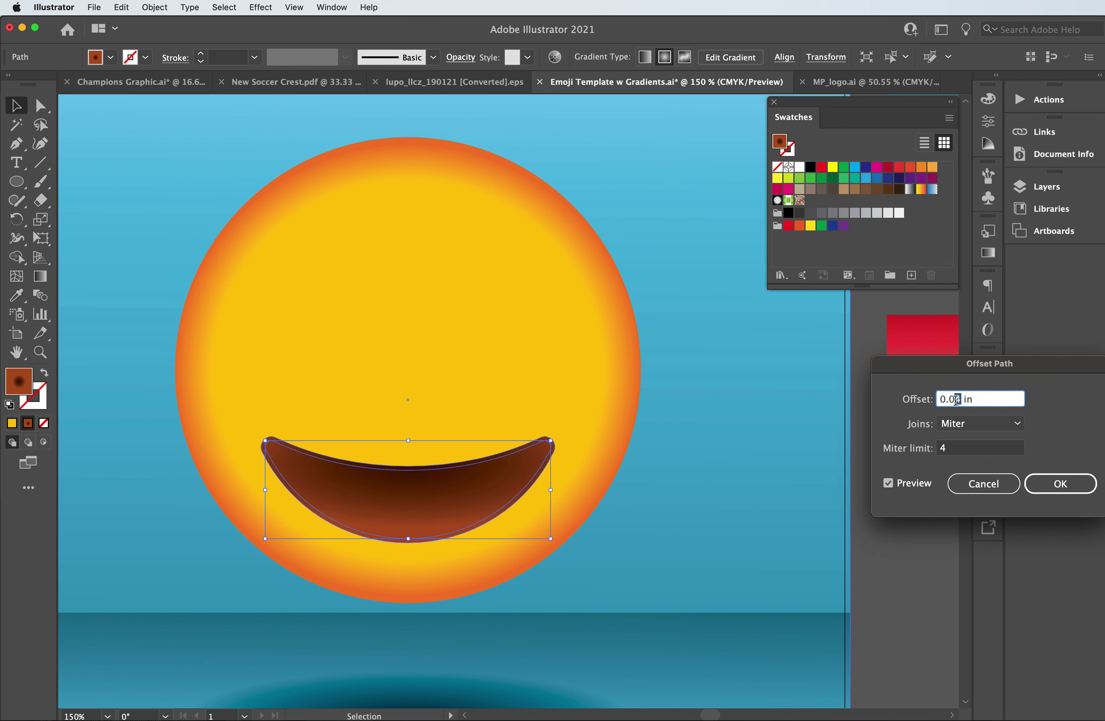
{"action": "type", "text": "5"}
{"action": "left_click", "coordinate": [890, 484]}
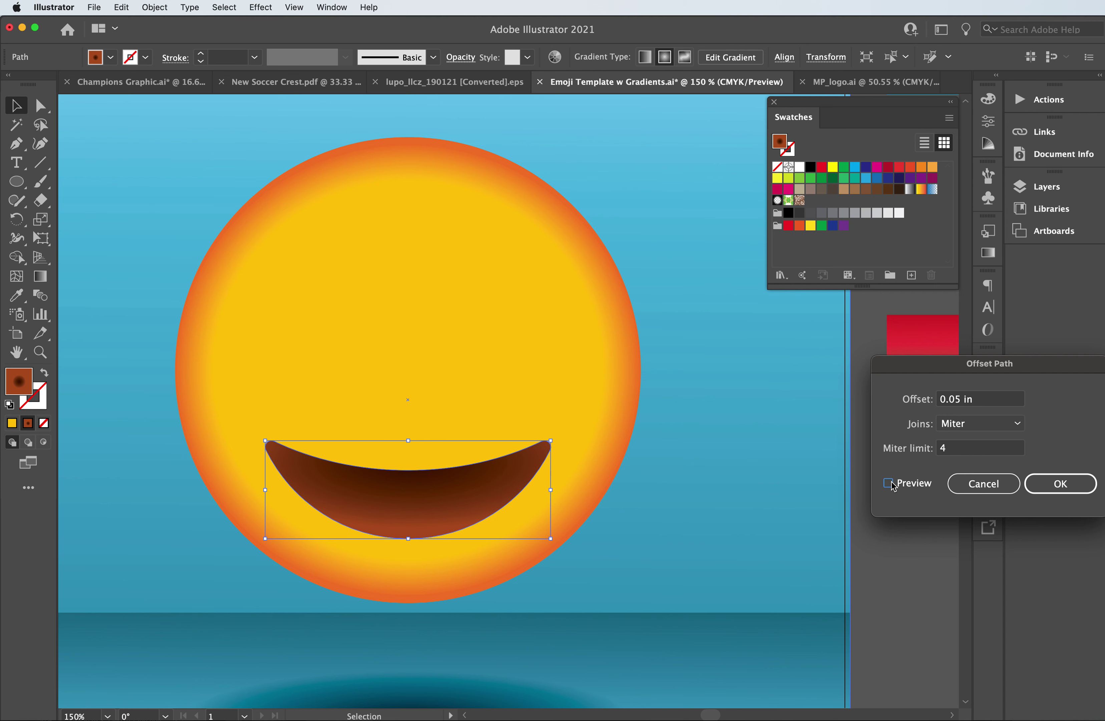
{"action": "left_click", "coordinate": [891, 484]}
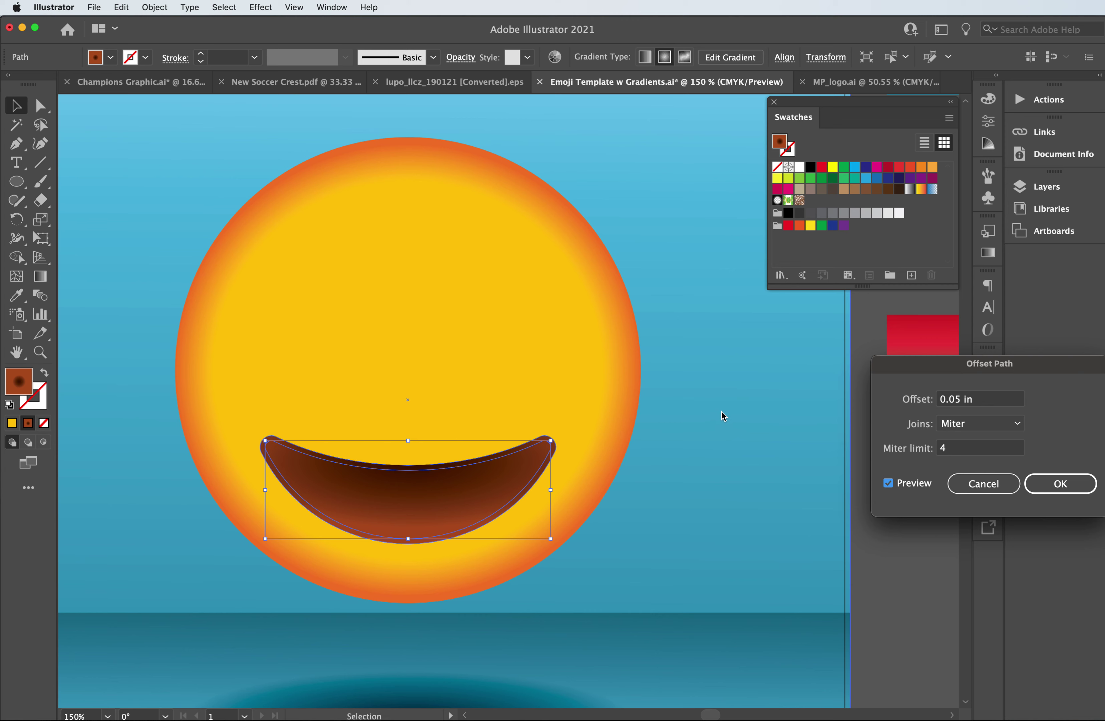
{"action": "left_click", "coordinate": [1066, 497]}
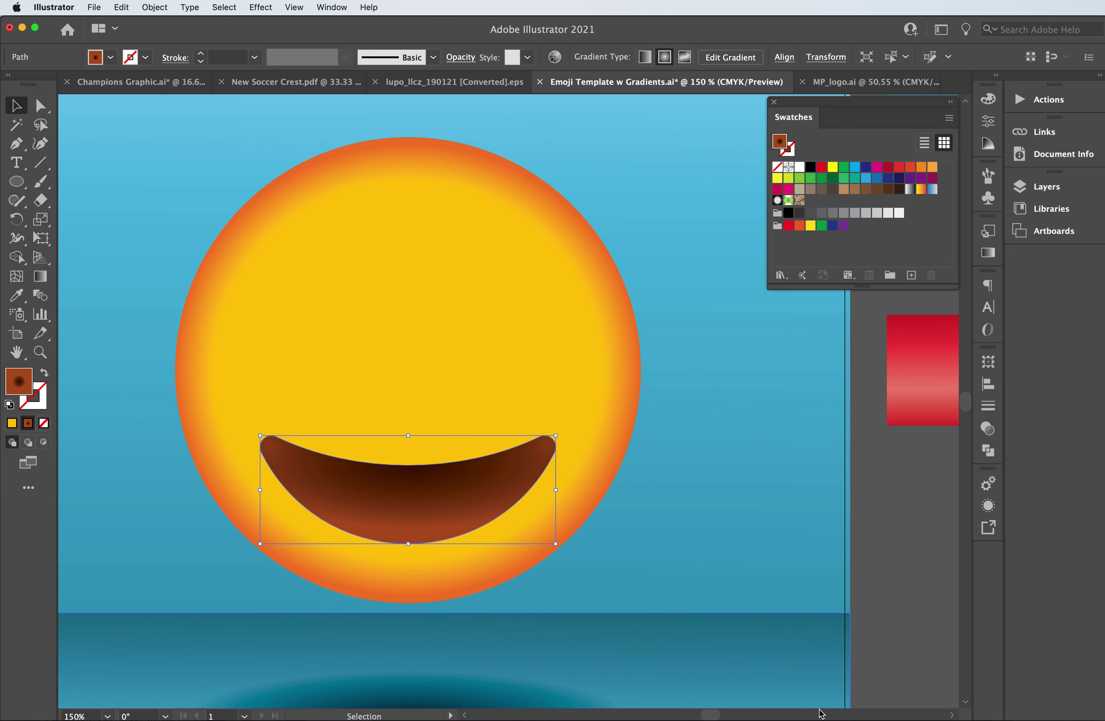
Fill the offset mouth shape with the yellow-to-orange linear gradient sampled from the swatch squares beside the artboard
{"action": "scroll", "coordinate": [819, 702], "scroll_direction": "right", "scroll_amount": 15}
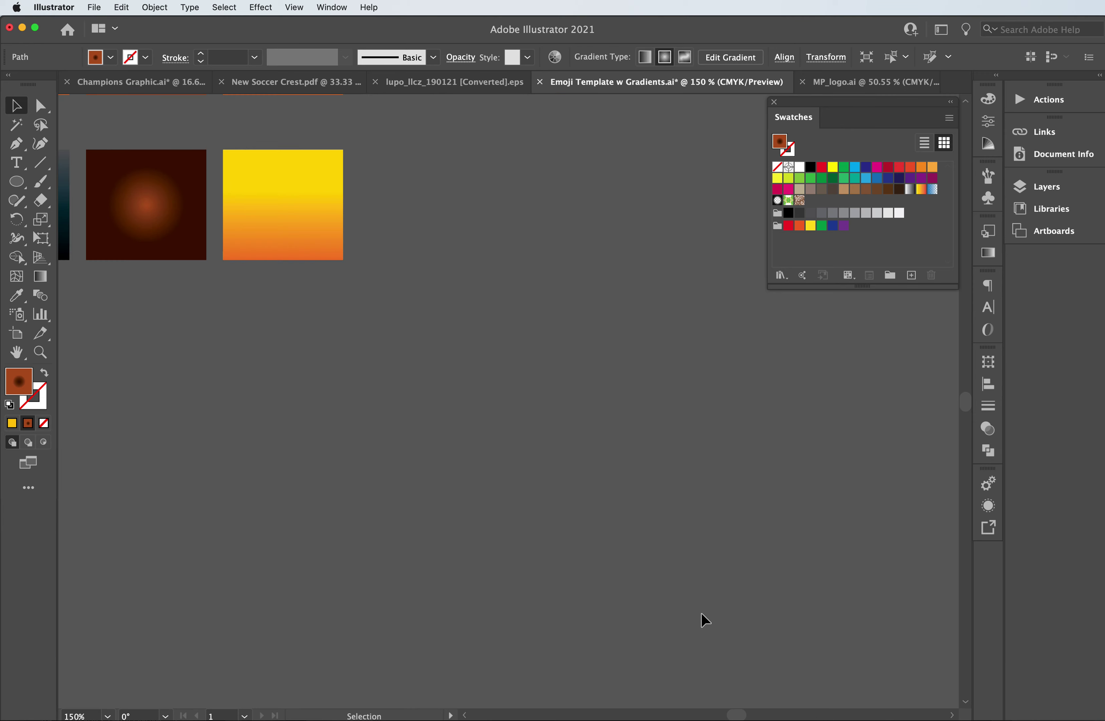
{"action": "scroll", "coordinate": [697, 620], "scroll_direction": "down", "scroll_amount": 3}
{"action": "scroll", "coordinate": [697, 620], "scroll_direction": "up", "scroll_amount": 4}
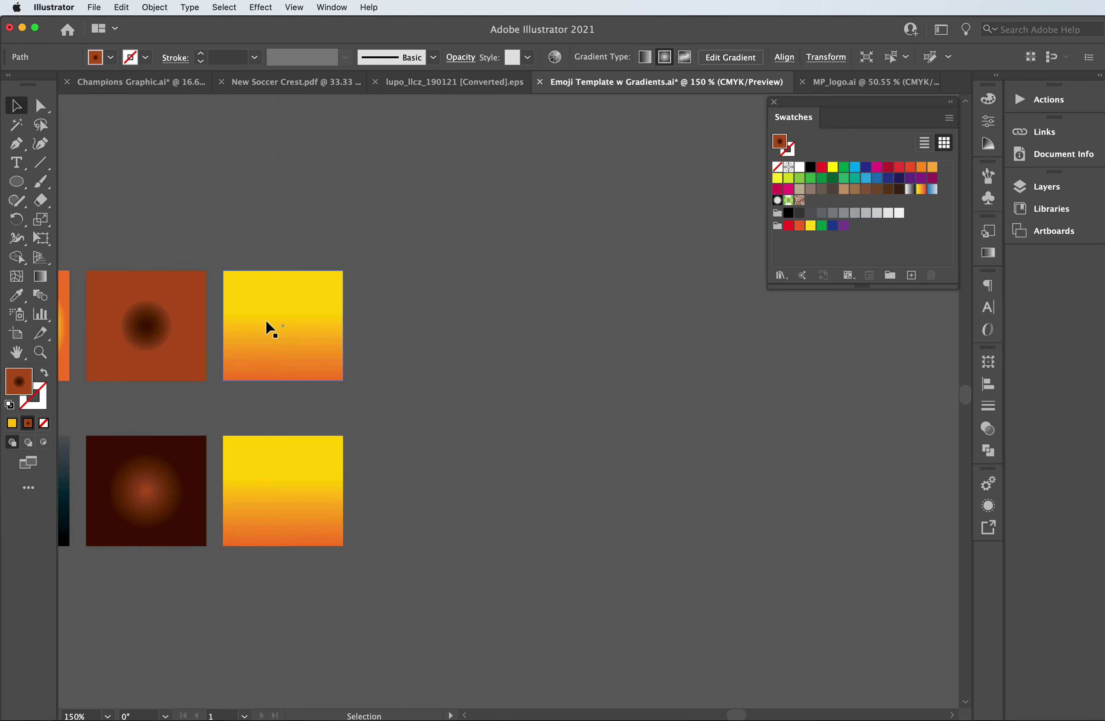
{"action": "left_click", "coordinate": [205, 326]}
{"action": "left_click", "coordinate": [18, 295]}
{"action": "left_click", "coordinate": [237, 309]}
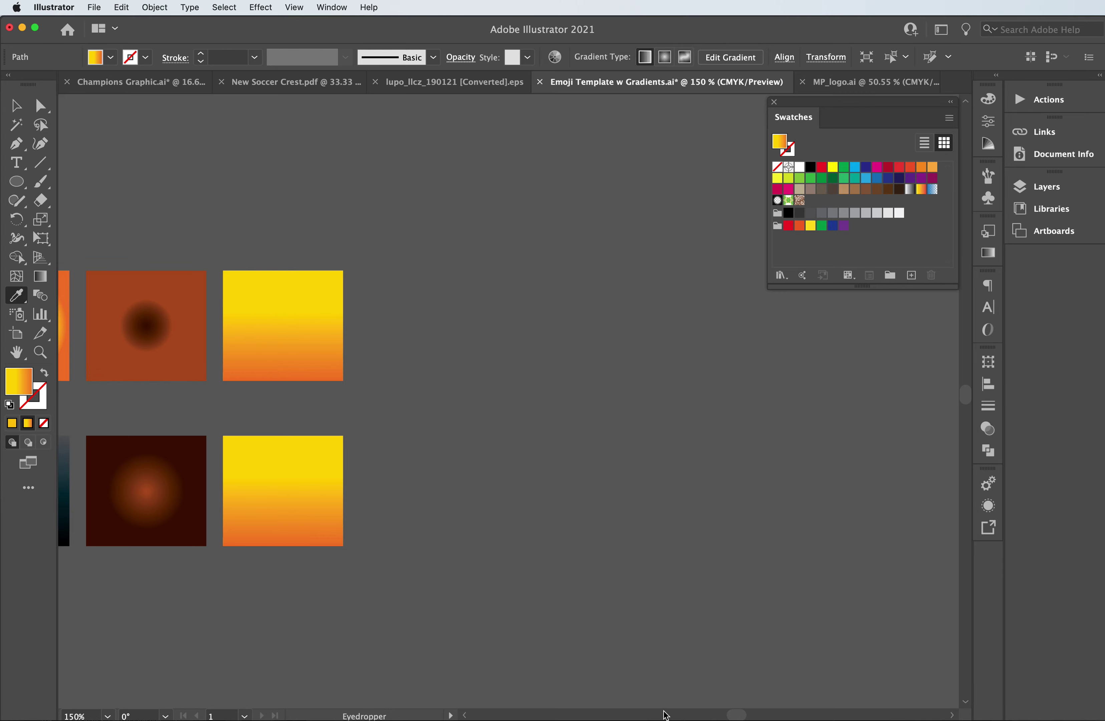
Redirect the mouth outline's gradient vertically, with yellow at its lower edge and orange at its upper edge, and deselect it
{"action": "scroll", "coordinate": [659, 713], "scroll_direction": "left", "scroll_amount": 8}
{"action": "scroll", "coordinate": [659, 713], "scroll_direction": "left", "scroll_amount": 15}
{"action": "scroll", "coordinate": [696, 661], "scroll_direction": "down", "scroll_amount": 4}
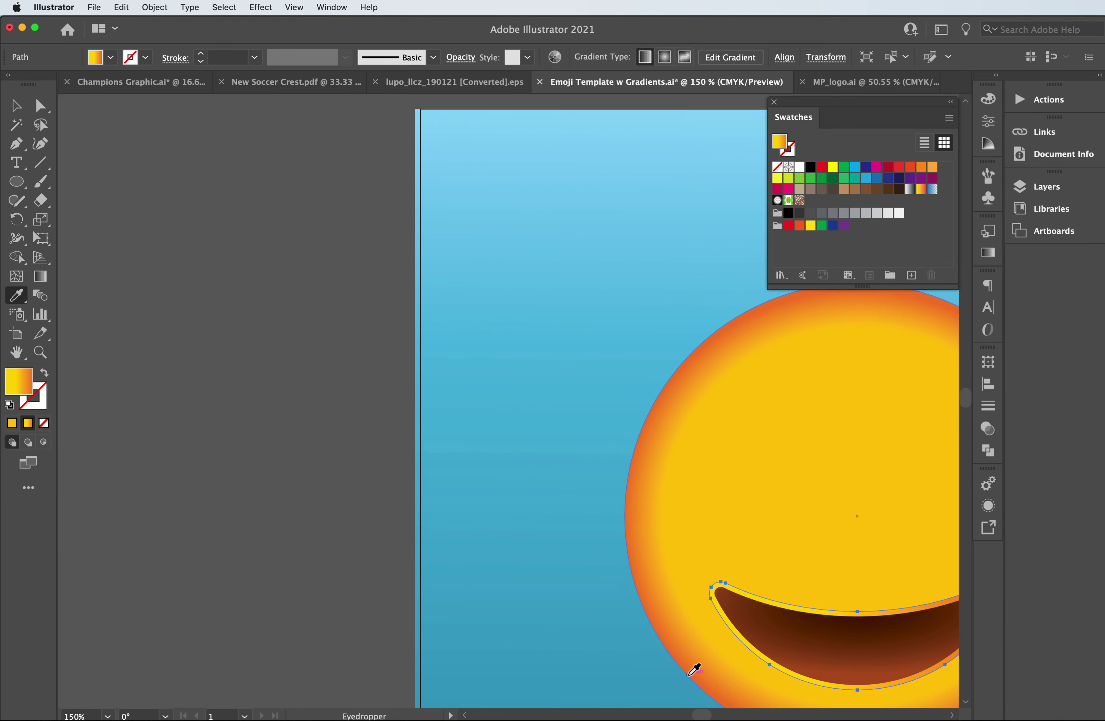
{"action": "scroll", "coordinate": [693, 670], "scroll_direction": "right", "scroll_amount": 10}
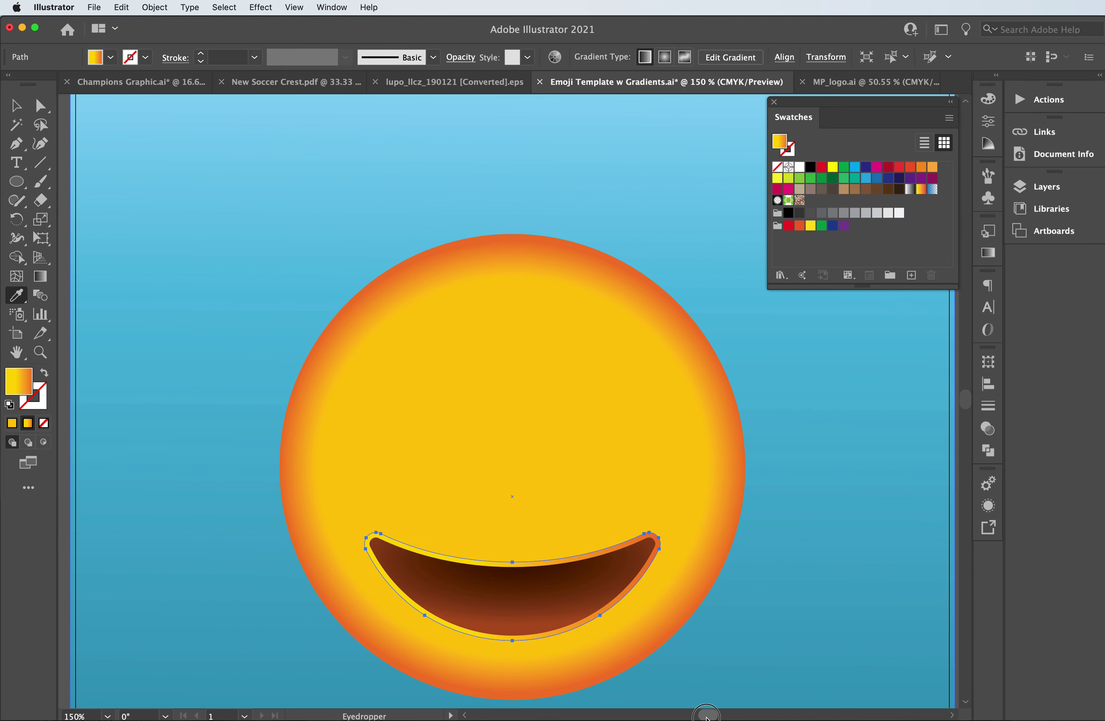
{"action": "scroll", "coordinate": [693, 664], "scroll_direction": "down", "scroll_amount": 1}
{"action": "scroll", "coordinate": [693, 663], "scroll_direction": "down", "scroll_amount": 3}
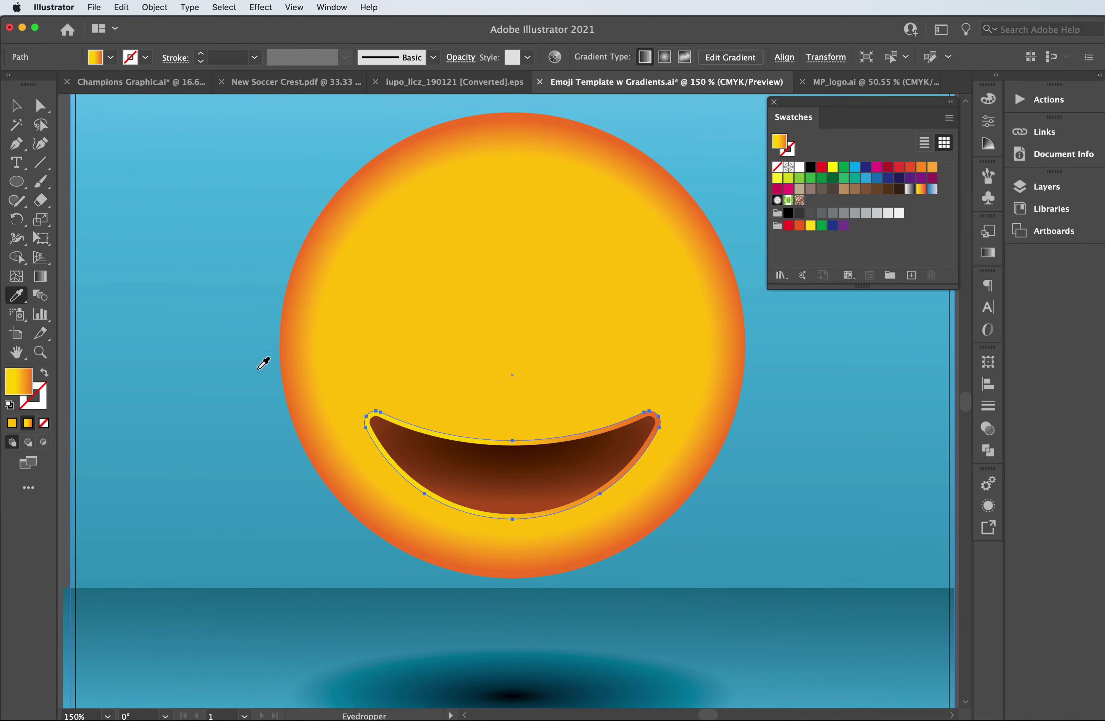
{"action": "left_click", "coordinate": [41, 276]}
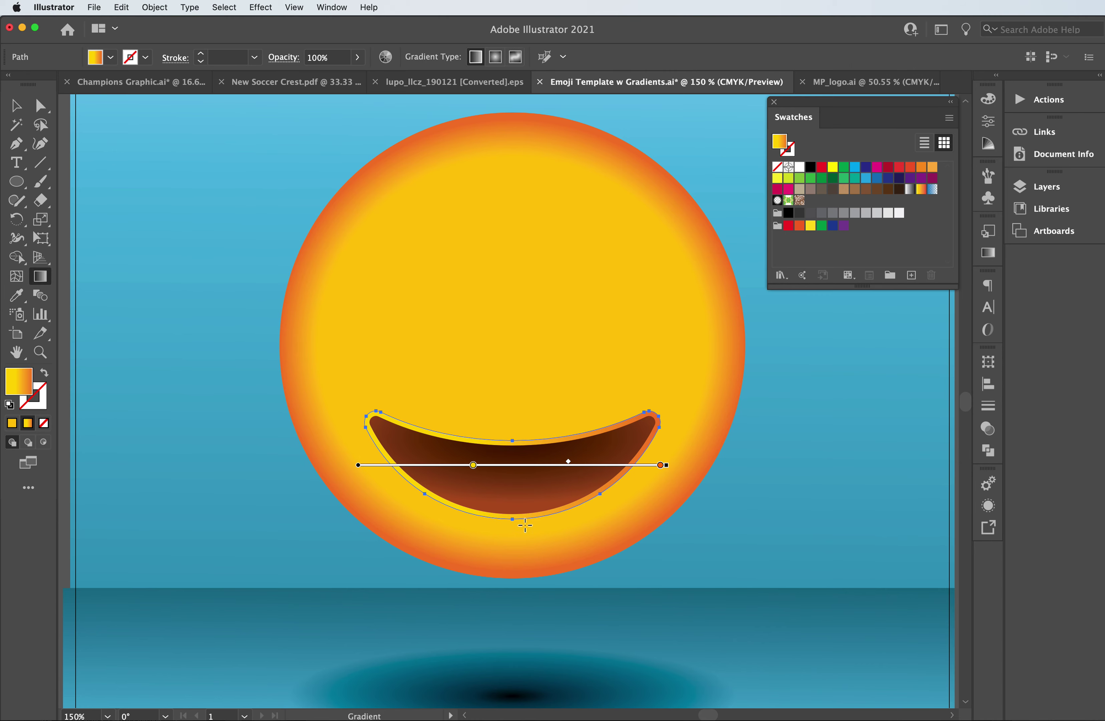
{"action": "left_click_drag", "start_coordinate": [522, 528], "coordinate": [523, 403]}
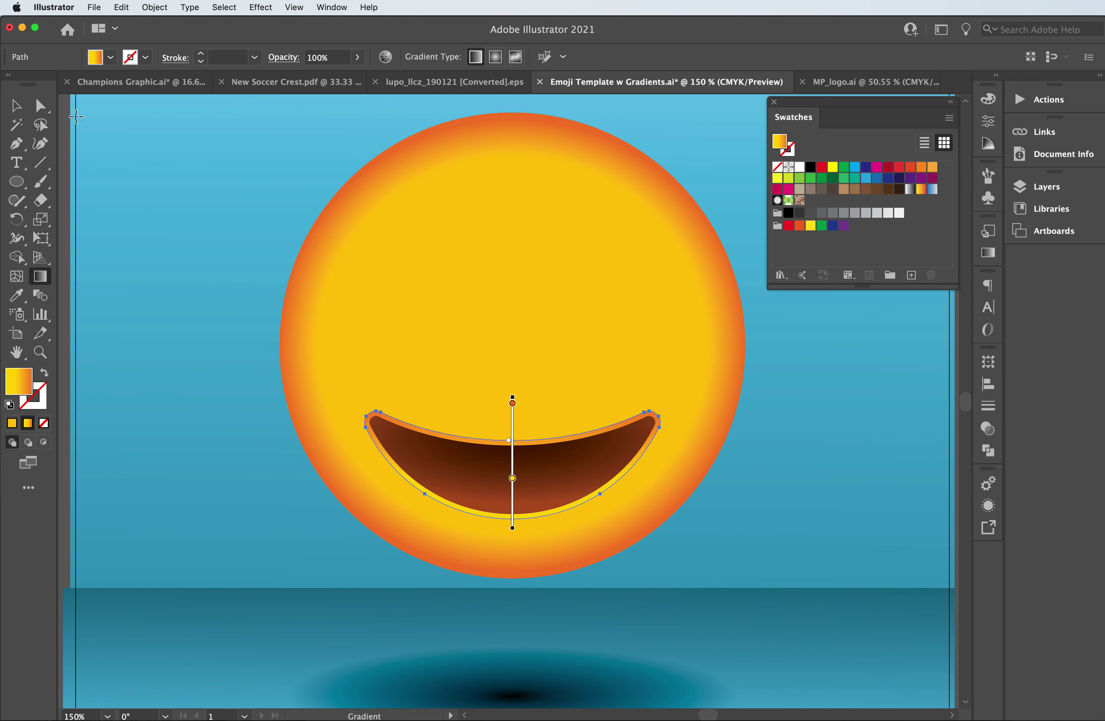
{"action": "left_click", "coordinate": [16, 105]}
{"action": "left_click", "coordinate": [183, 174]}
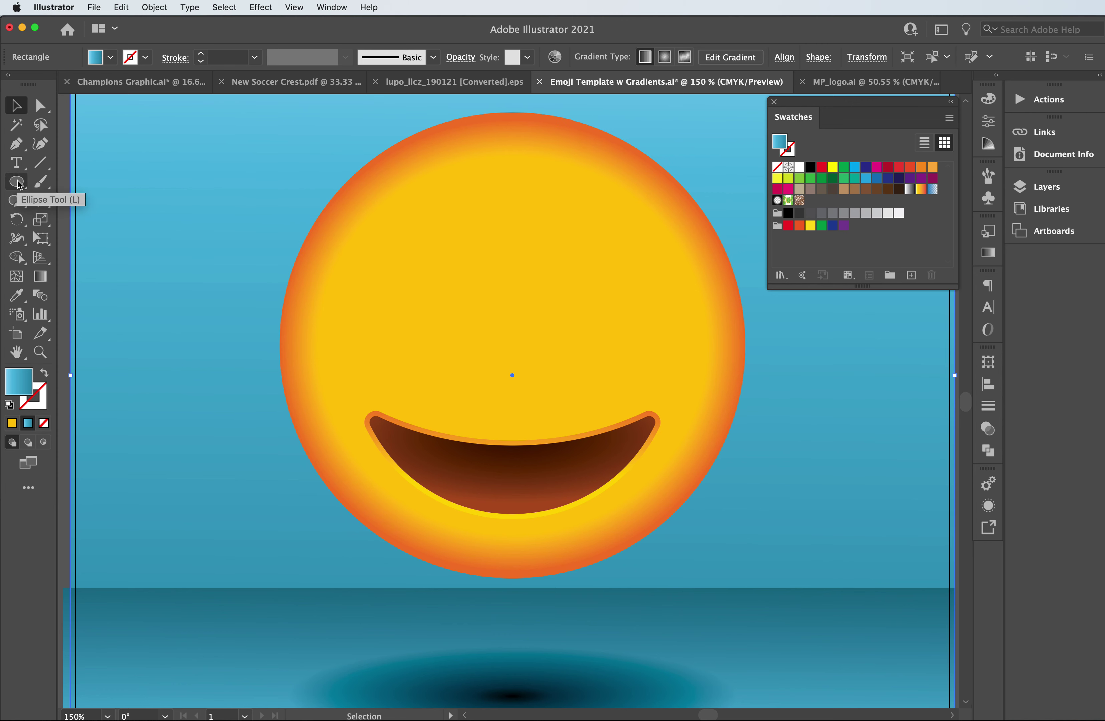
Draw a large circle inside the face and center it horizontally, with its lower edge meeting the mouth's lower edge
{"action": "left_click_drag", "start_coordinate": [16, 182], "coordinate": [85, 222]}
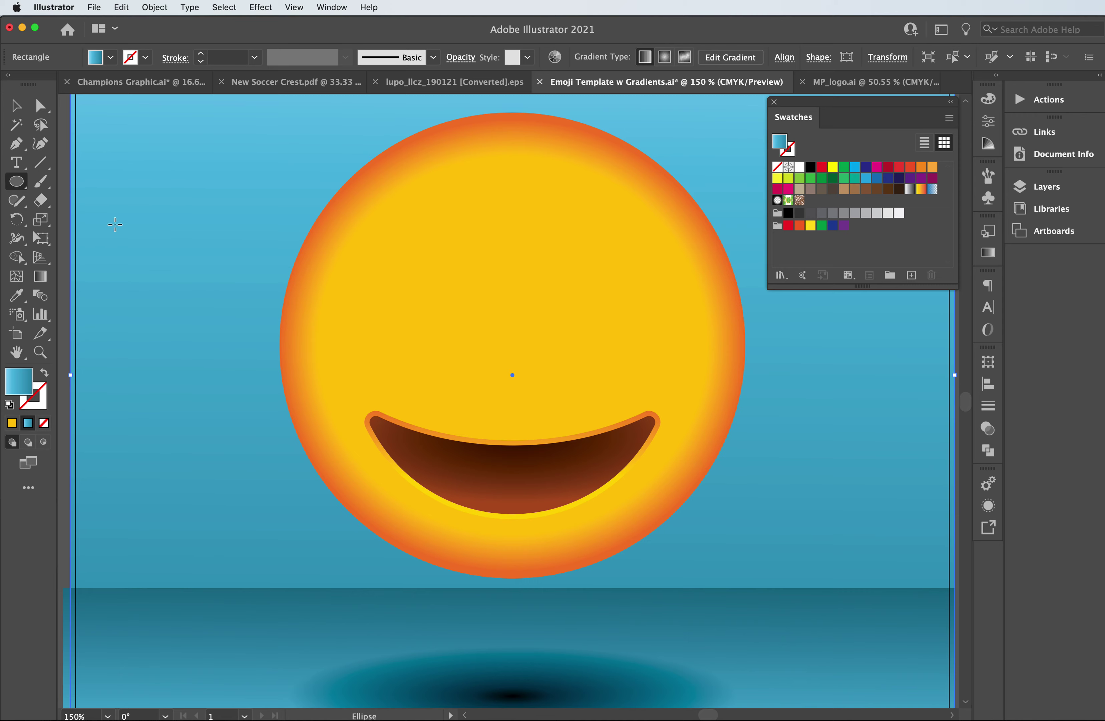
{"action": "left_click_drag", "start_coordinate": [347, 155], "coordinate": [705, 456]}
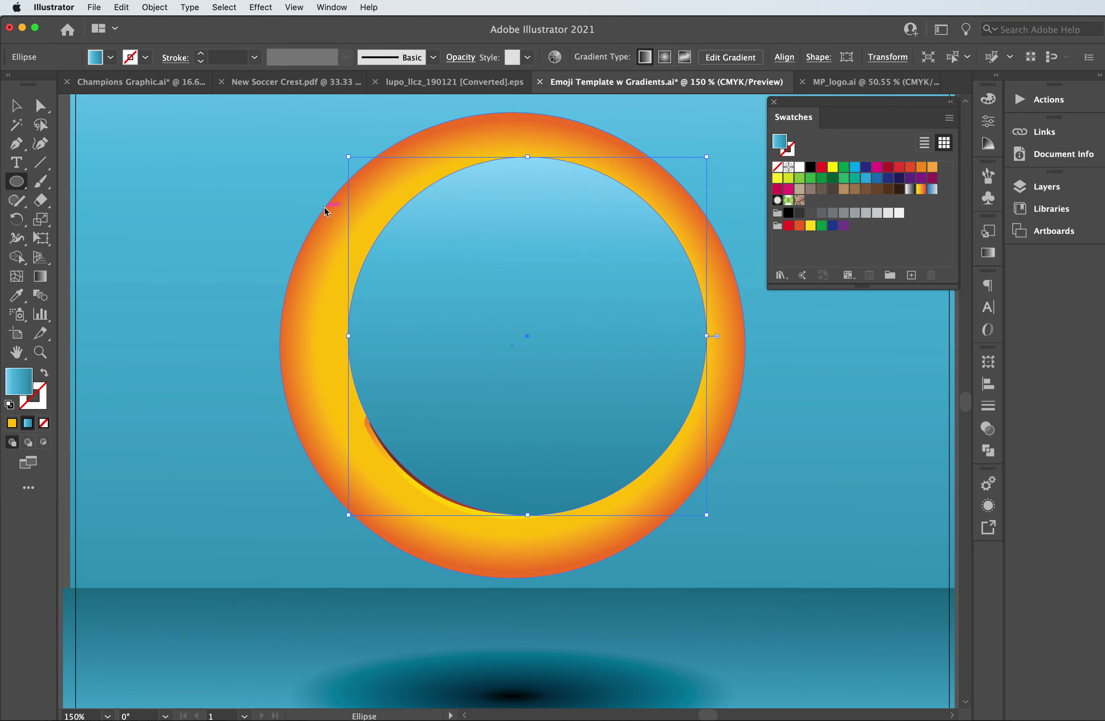
{"action": "left_click", "coordinate": [15, 106]}
{"action": "left_click_drag", "start_coordinate": [509, 275], "coordinate": [552, 290]}
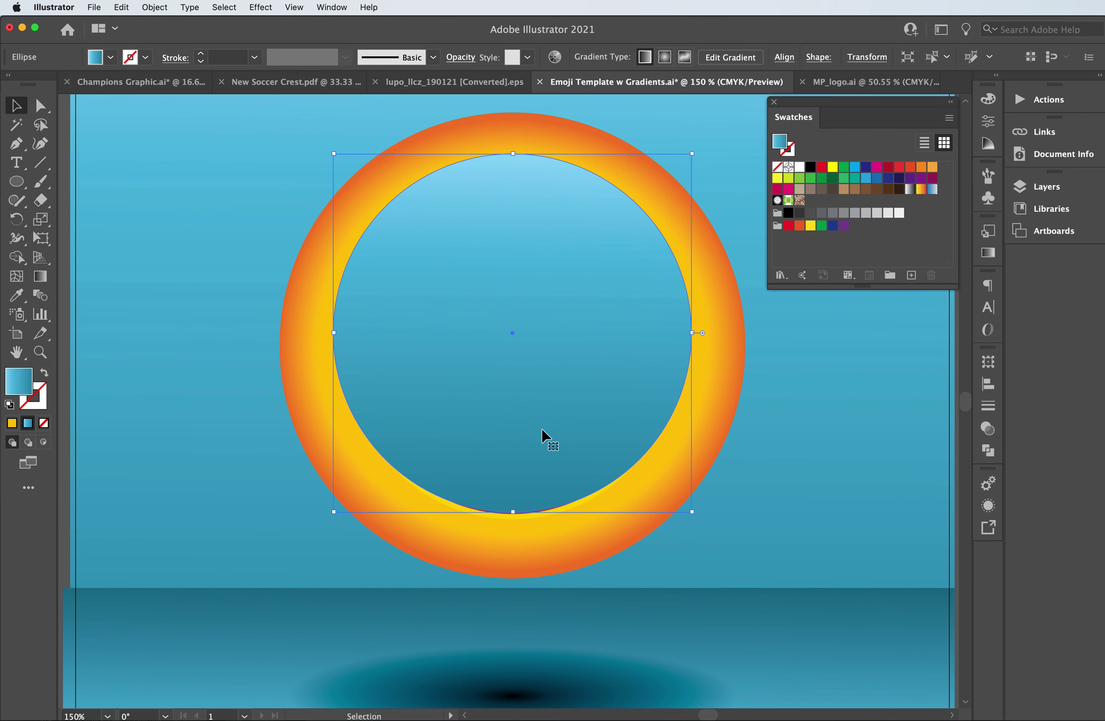
Fill the circle with the sampled transparent-yellow-white gradient and redraw it upward so the white highlight sits at the top
{"action": "key", "text": "super+minus"}
{"action": "key", "text": "super+minus"}
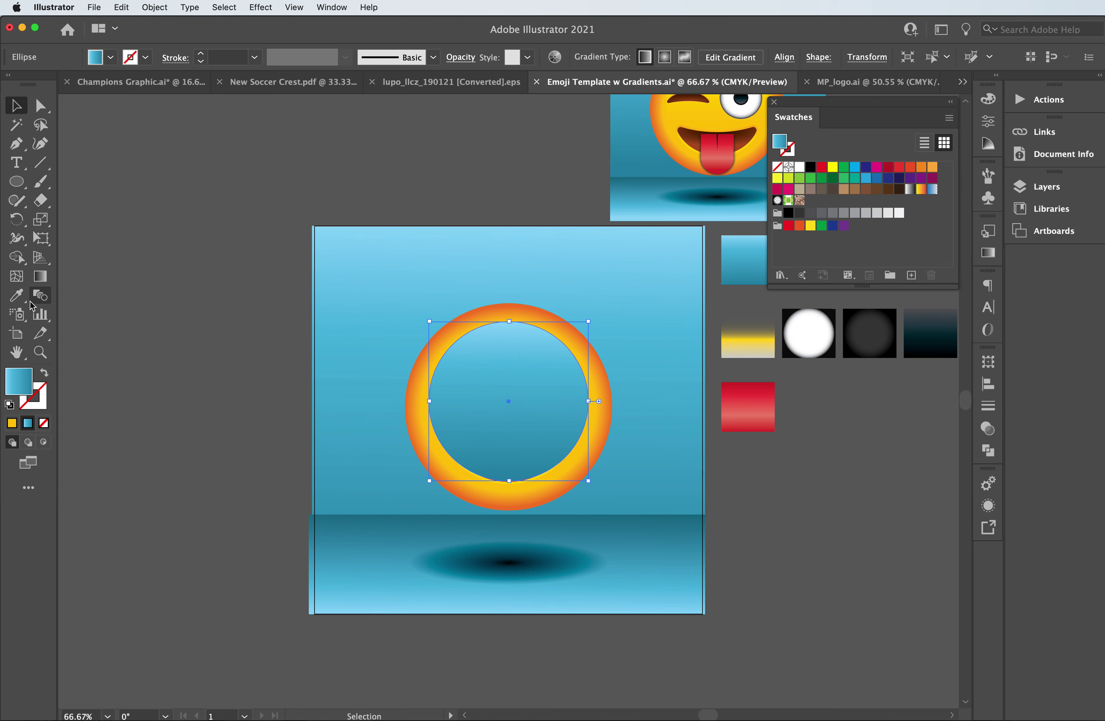
{"action": "left_click", "coordinate": [16, 295]}
{"action": "left_click", "coordinate": [754, 354]}
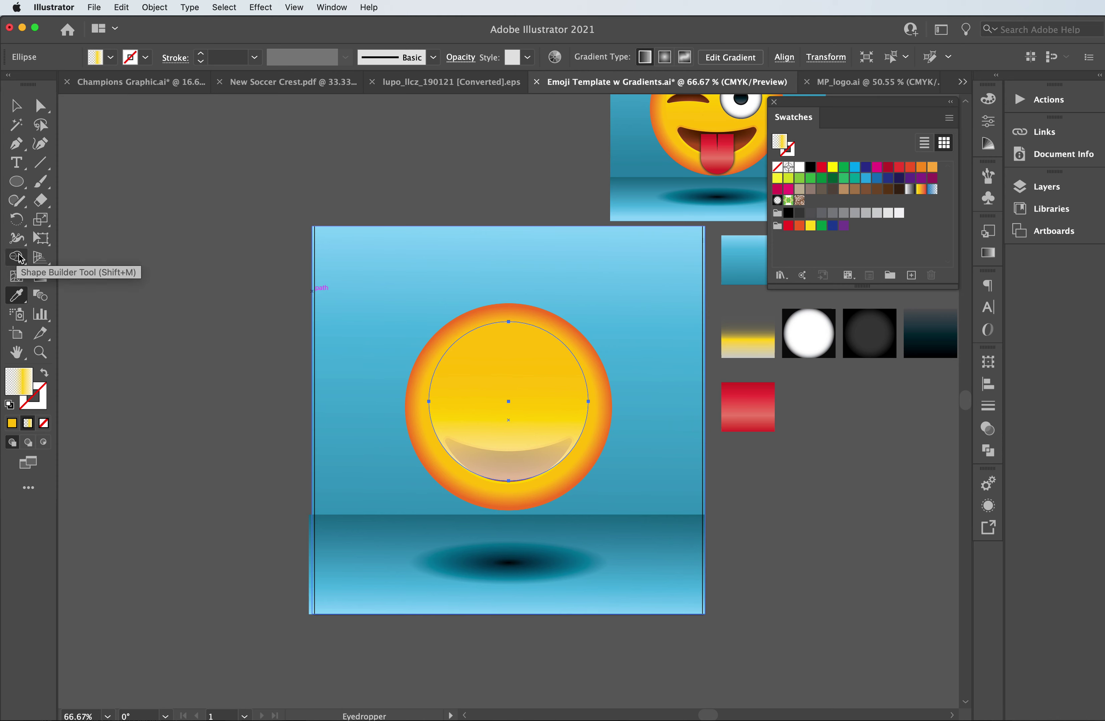
{"action": "left_click", "coordinate": [41, 276]}
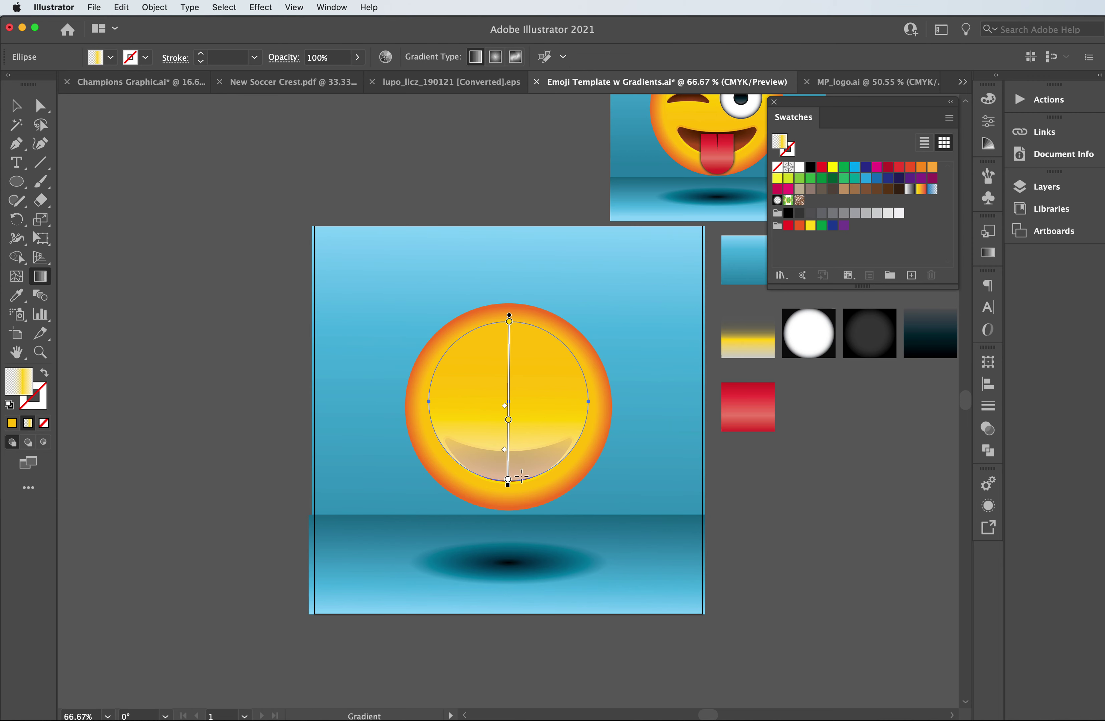
{"action": "mouse_move", "coordinate": [520, 474]}
{"action": "left_mouse_down"}
{"action": "mouse_move", "coordinate": [536, 352]}
{"action": "mouse_move", "coordinate": [513, 321]}
{"action": "left_mouse_up"}
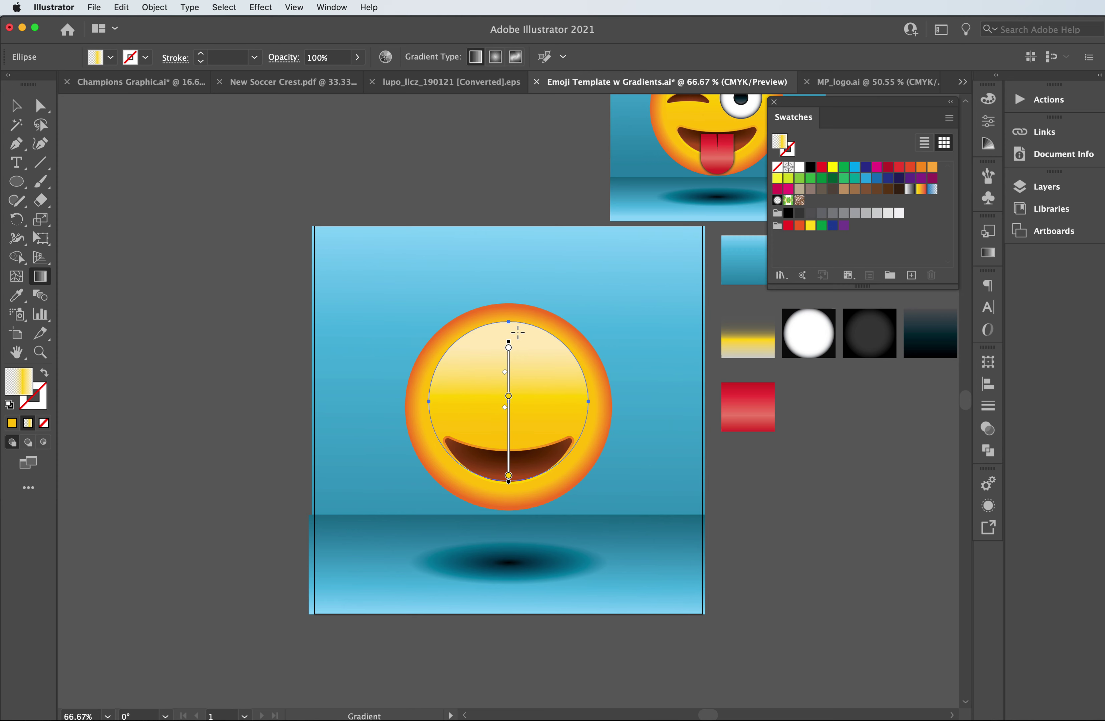
{"action": "left_click", "coordinate": [16, 105]}
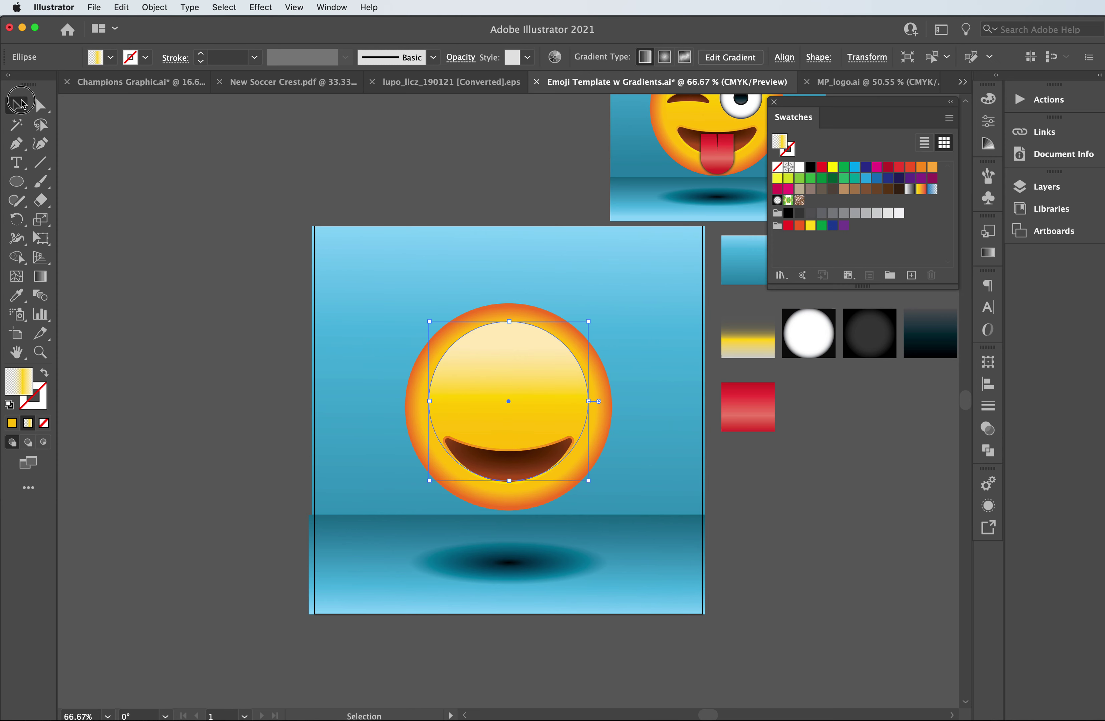
{"action": "left_click", "coordinate": [175, 147]}
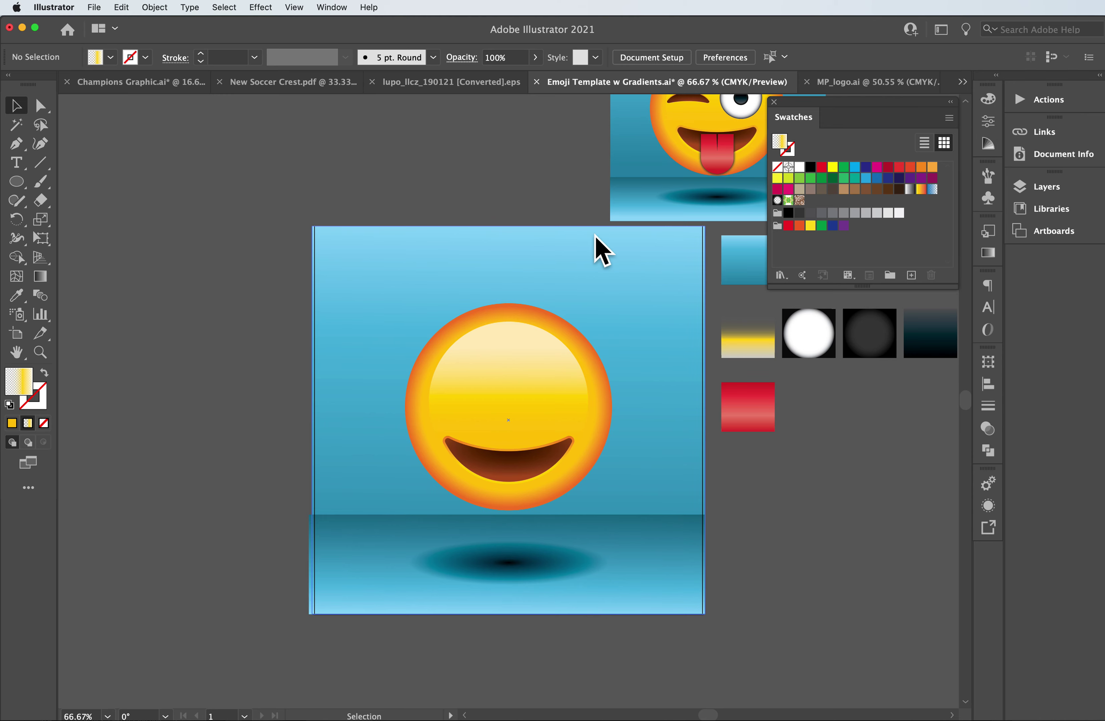
Compare with the reference emoji and shift the highlight circle's gradient slightly upward on the face
{"action": "scroll", "coordinate": [542, 232], "scroll_direction": "up", "scroll_amount": 5}
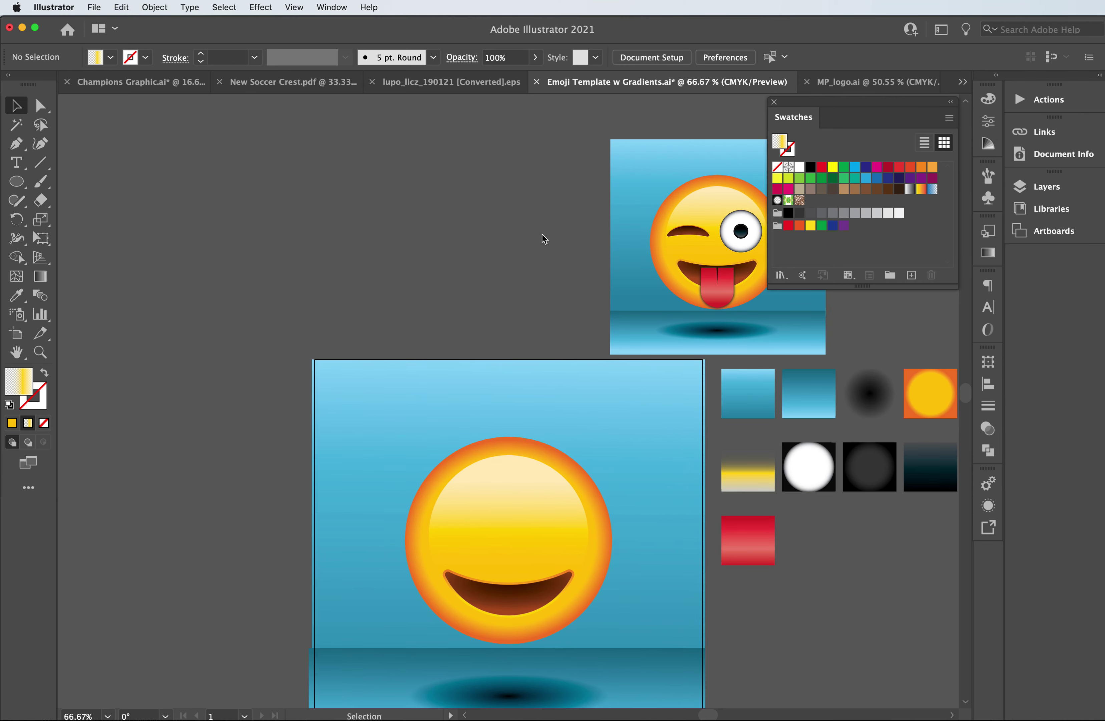
{"action": "scroll", "coordinate": [542, 232], "scroll_direction": "down", "scroll_amount": 3}
{"action": "scroll", "coordinate": [543, 237], "scroll_direction": "down", "scroll_amount": 1}
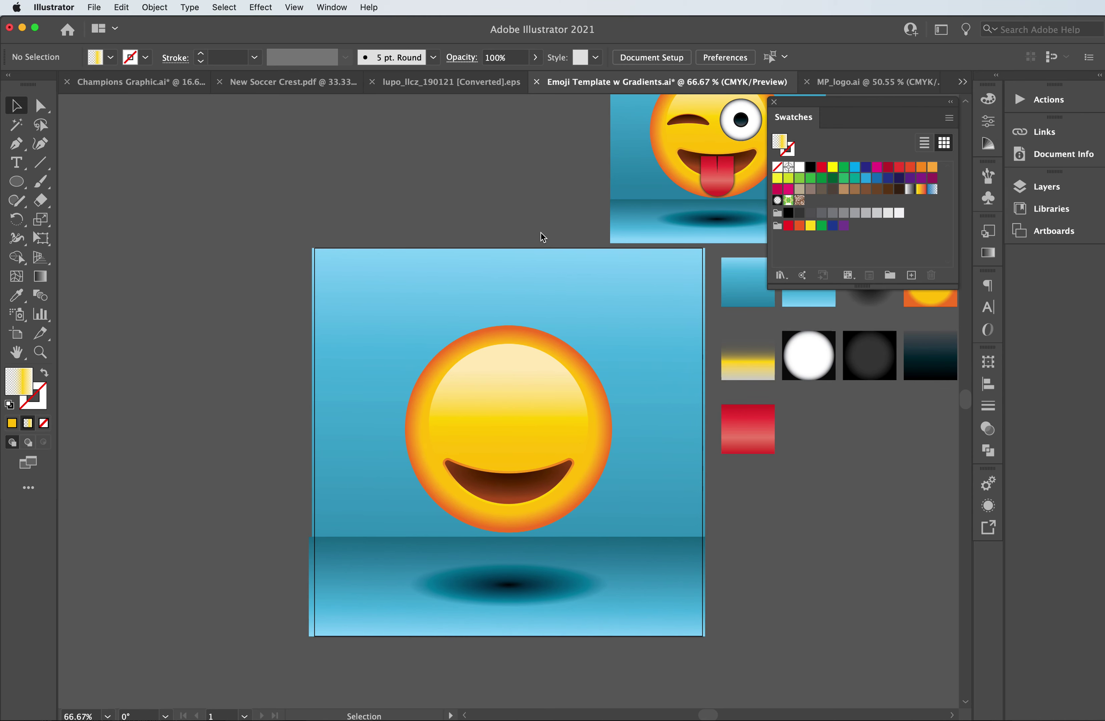
{"action": "scroll", "coordinate": [544, 246], "scroll_direction": "up", "scroll_amount": 1}
{"action": "left_click", "coordinate": [505, 401]}
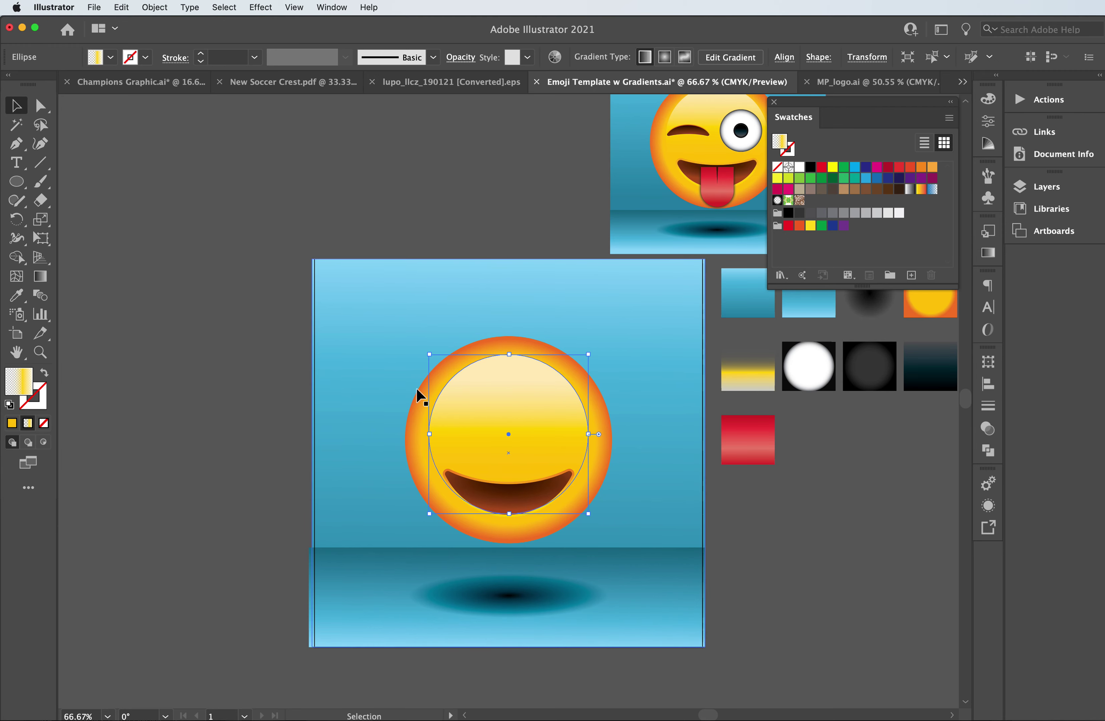
{"action": "left_click", "coordinate": [40, 276]}
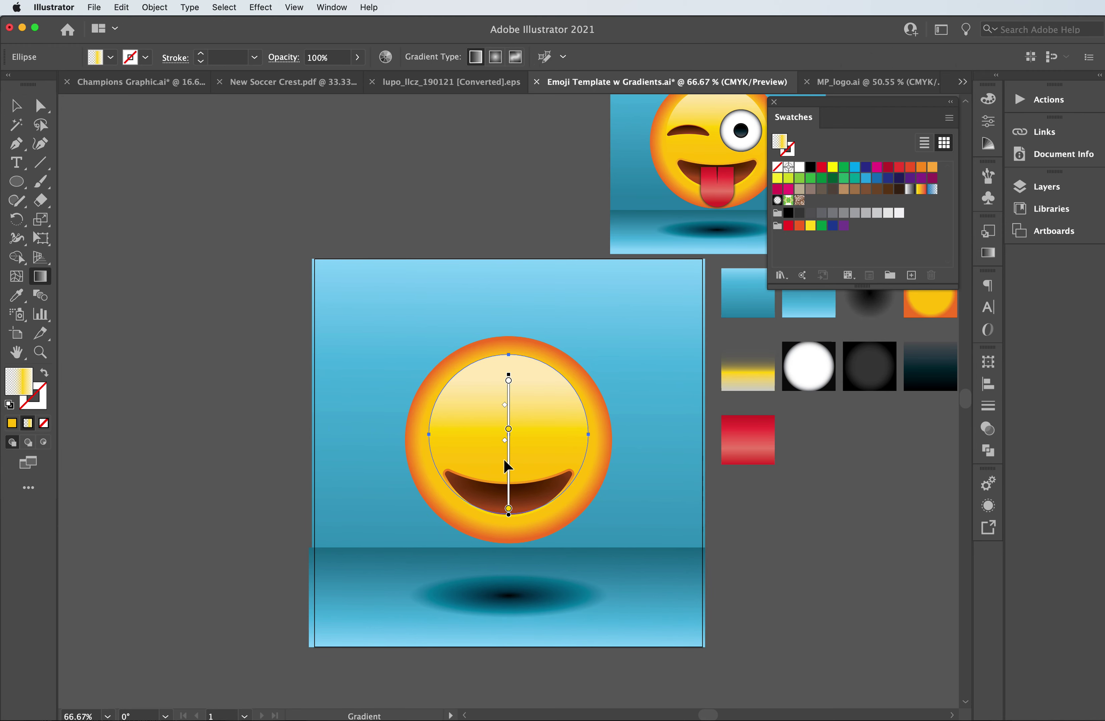
{"action": "mouse_move", "coordinate": [507, 461]}
{"action": "left_mouse_down"}
{"action": "mouse_move", "coordinate": [508, 435]}
{"action": "mouse_move", "coordinate": [507, 444]}
{"action": "left_mouse_up"}
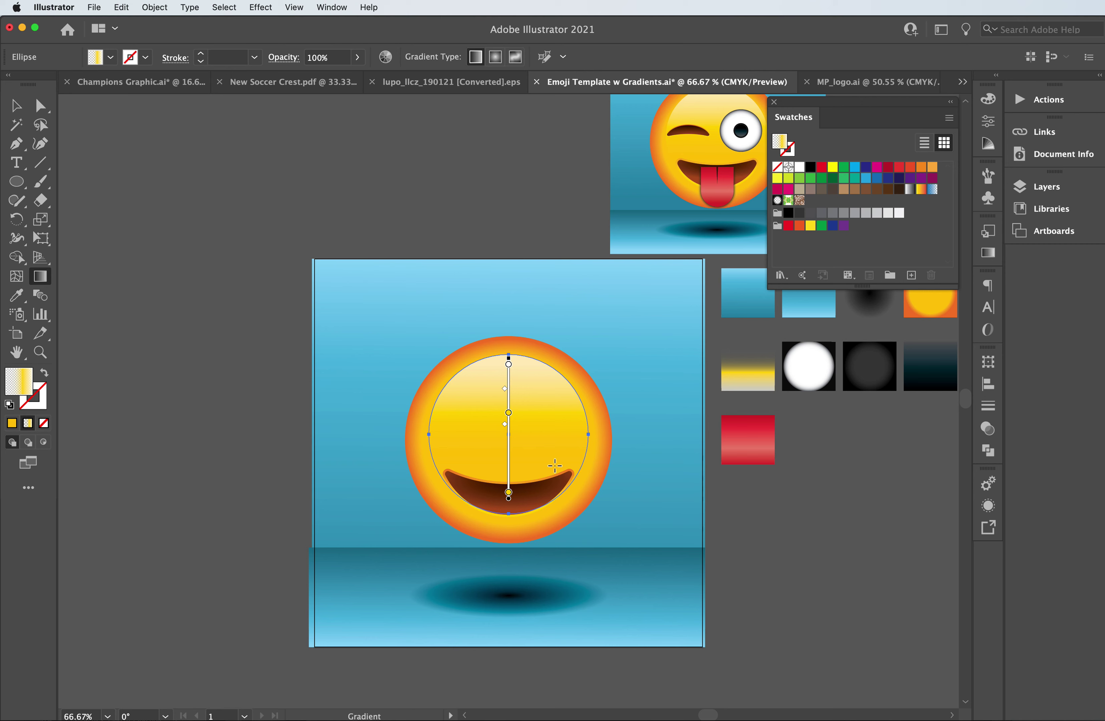
{"action": "left_click", "coordinate": [16, 106]}
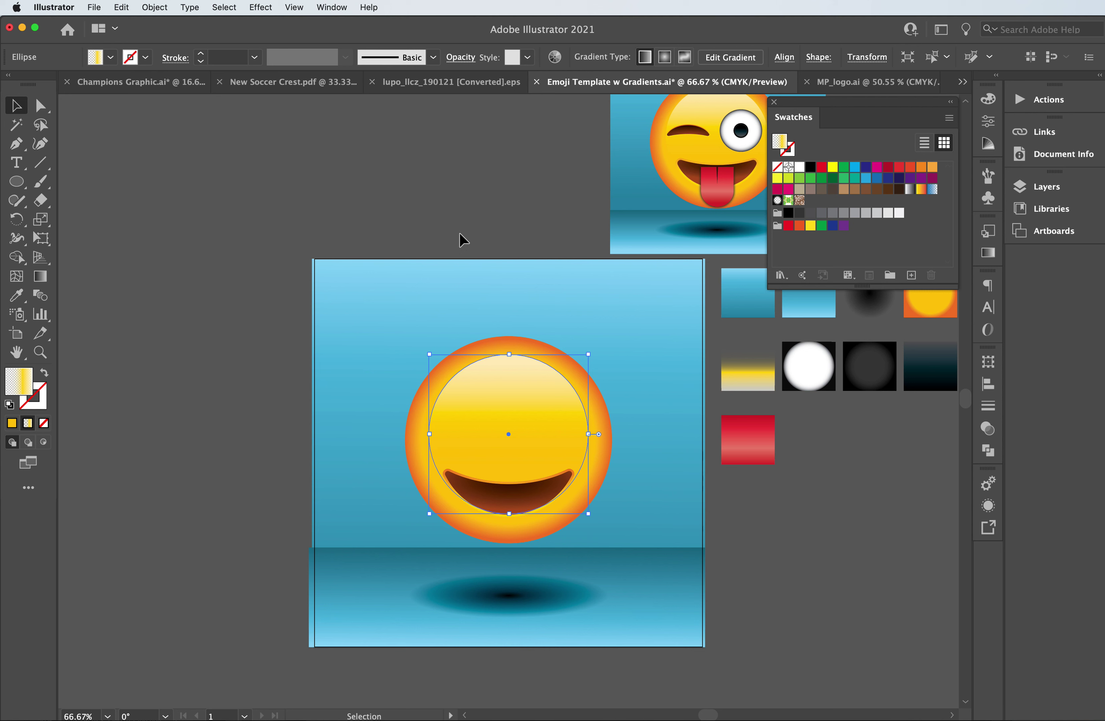
Undo and restore the highlight circle's gradient to compare the face with and without it, and deselect the circle
{"action": "key", "text": "super"}
{"action": "key", "text": "super+z"}
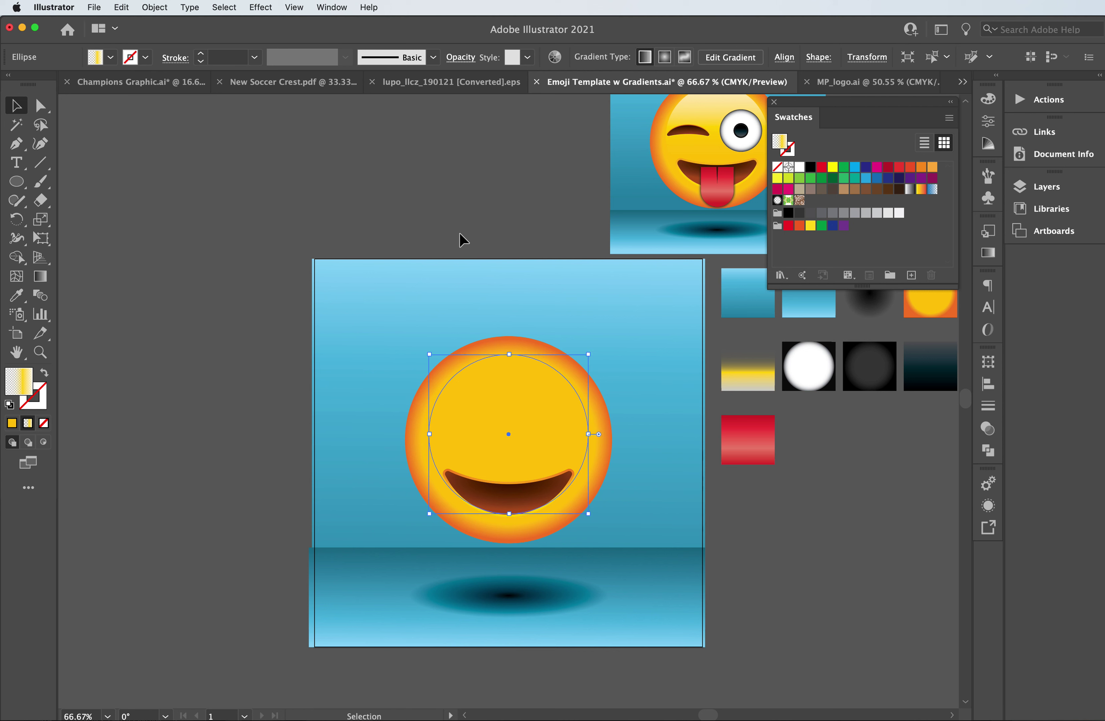
{"action": "key", "text": "super"}
{"action": "key", "text": "super+shift+z"}
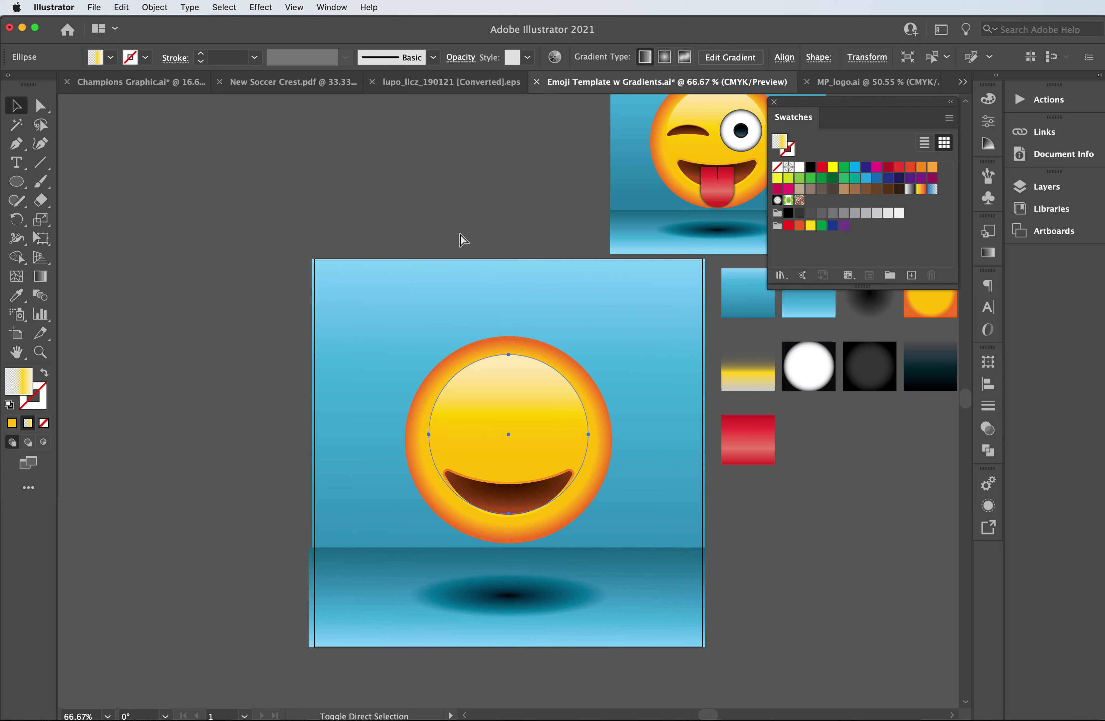
{"action": "key", "text": "super+z"}
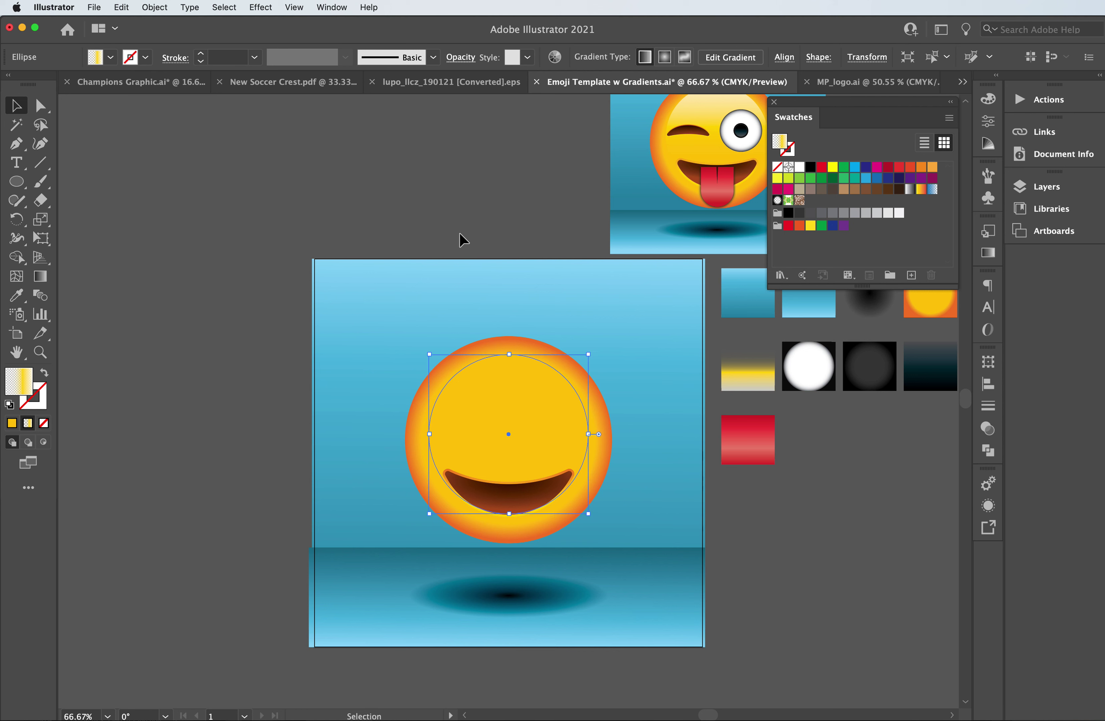
{"action": "key", "text": "super"}
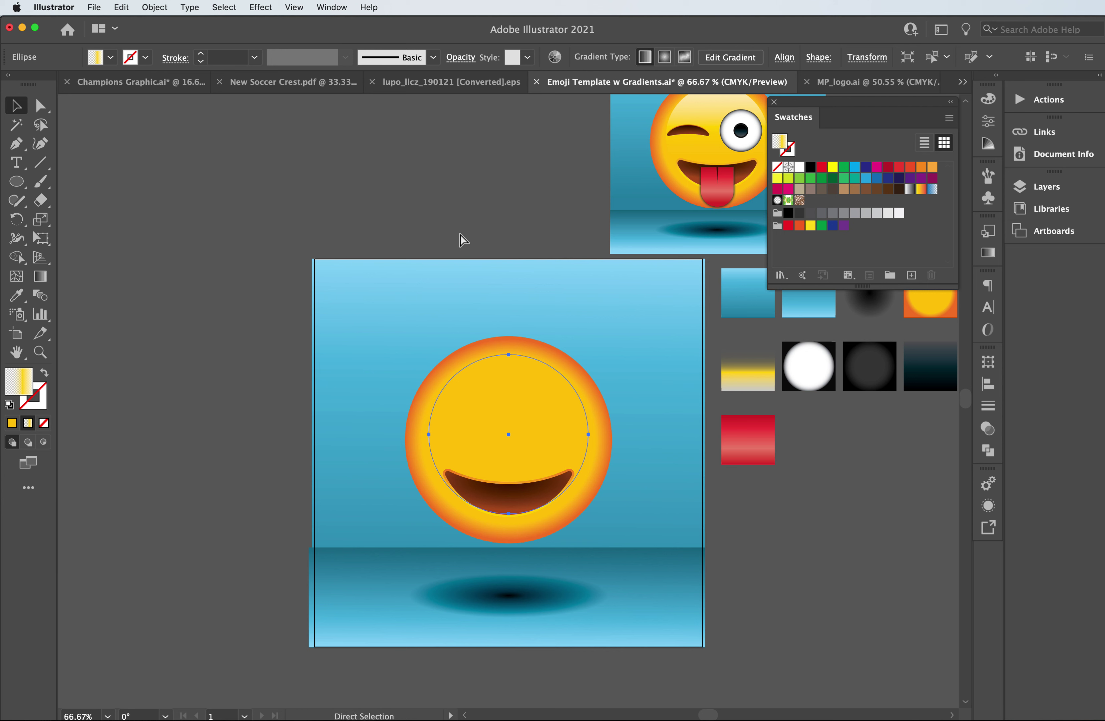
{"action": "key", "text": "period"}
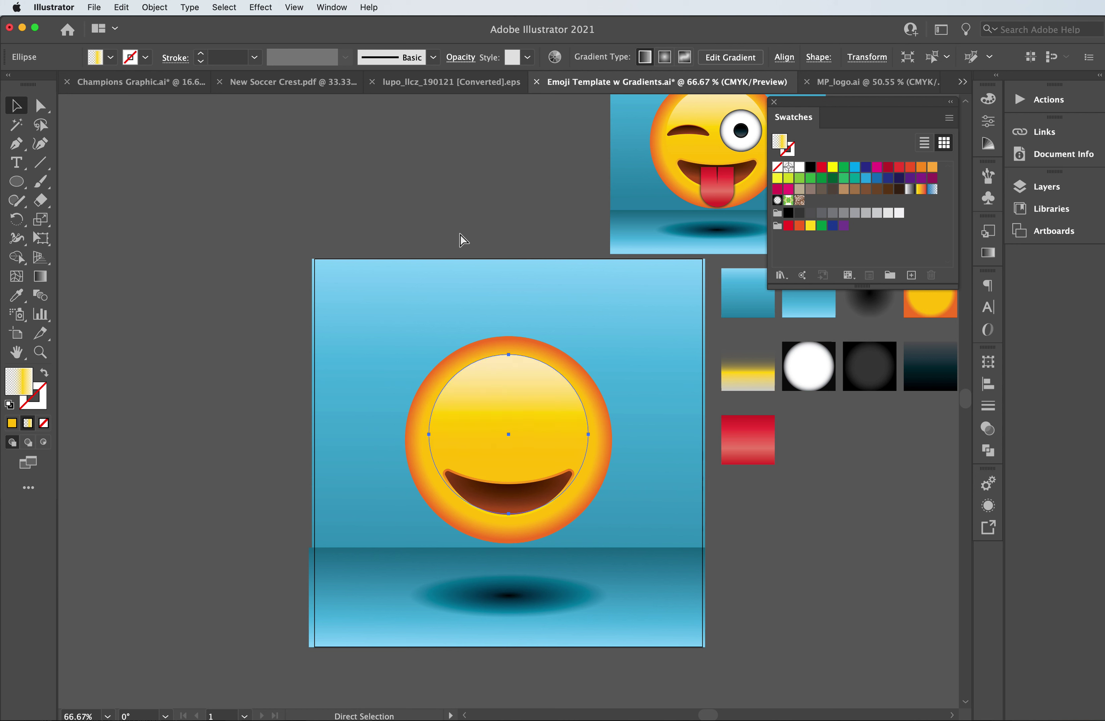
{"action": "key", "text": "v"}
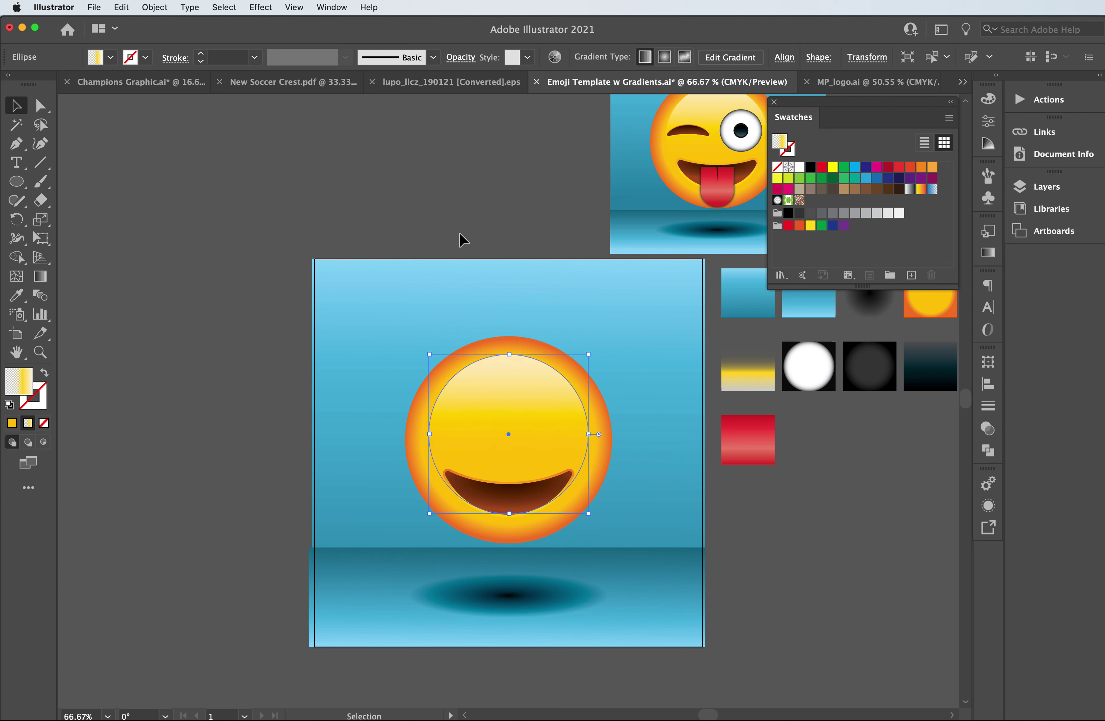
{"action": "left_click", "coordinate": [442, 200]}
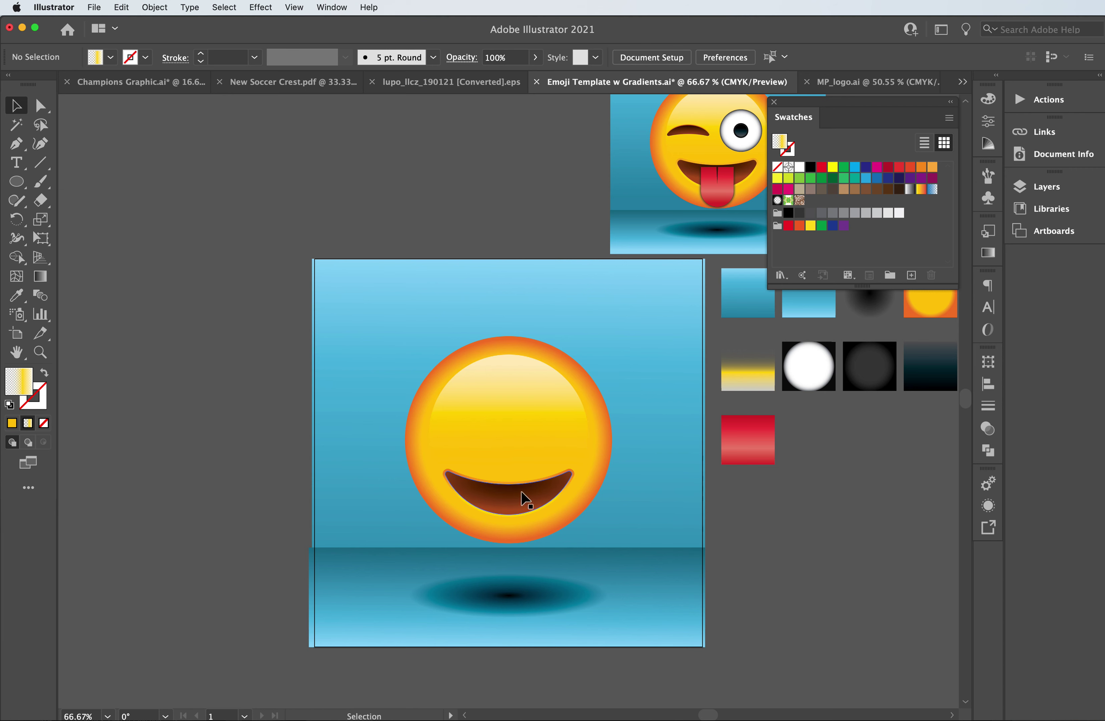
Make the winking eye from a copy of the brown mouth shape, turned upside down, scaled to about half size and placed above the mouth's left half
{"action": "key", "text": "z"}
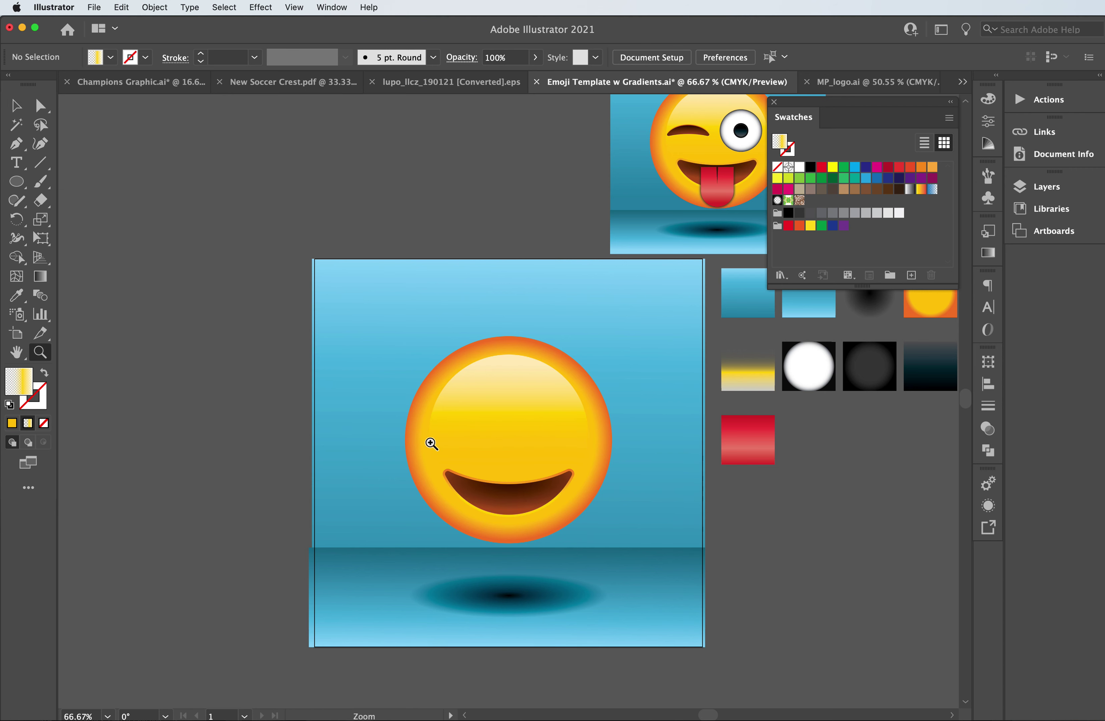
{"action": "left_click", "coordinate": [504, 472]}
{"action": "left_click", "coordinate": [525, 423]}
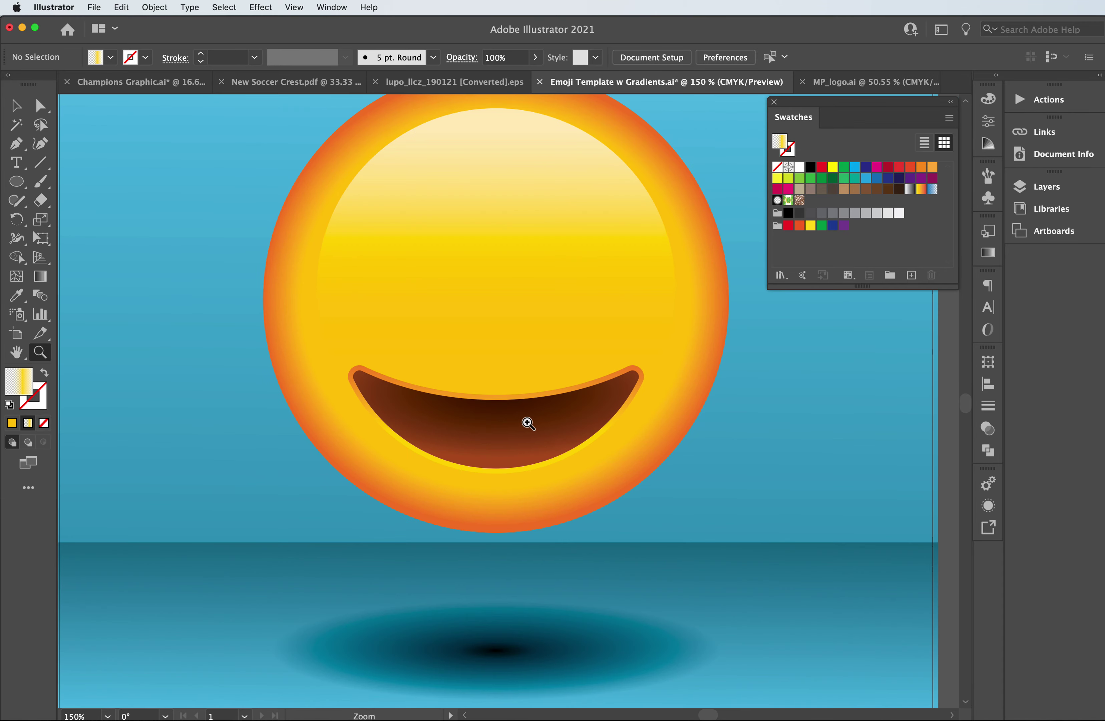
{"action": "key", "text": "v"}
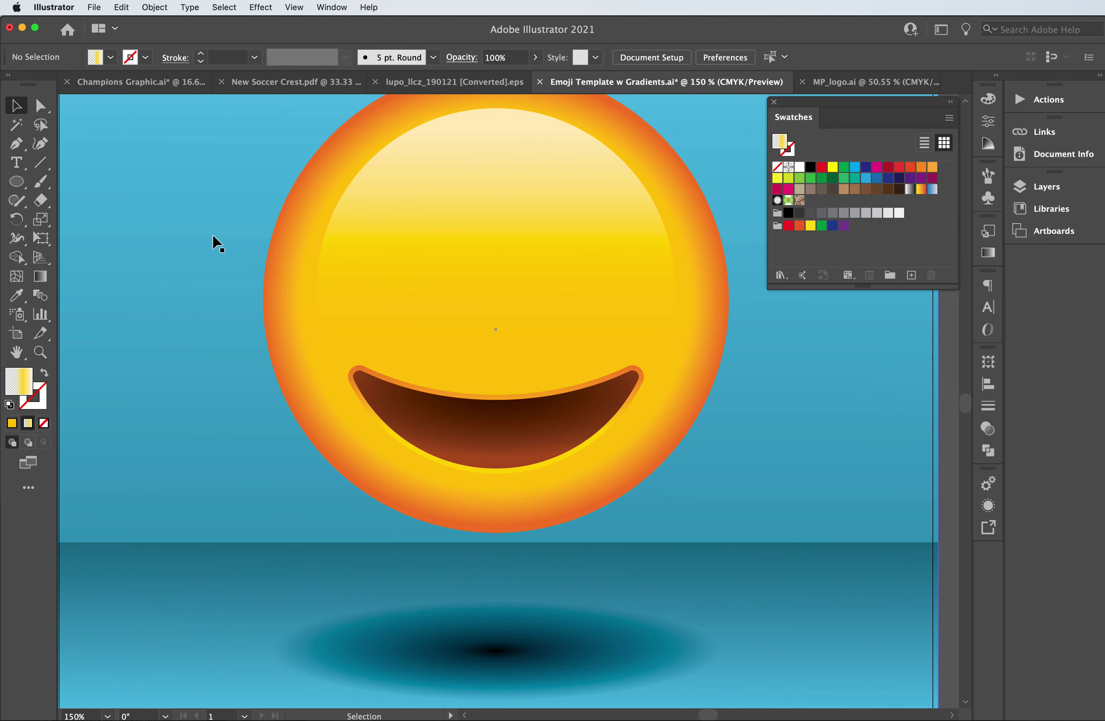
{"action": "left_click", "coordinate": [481, 423]}
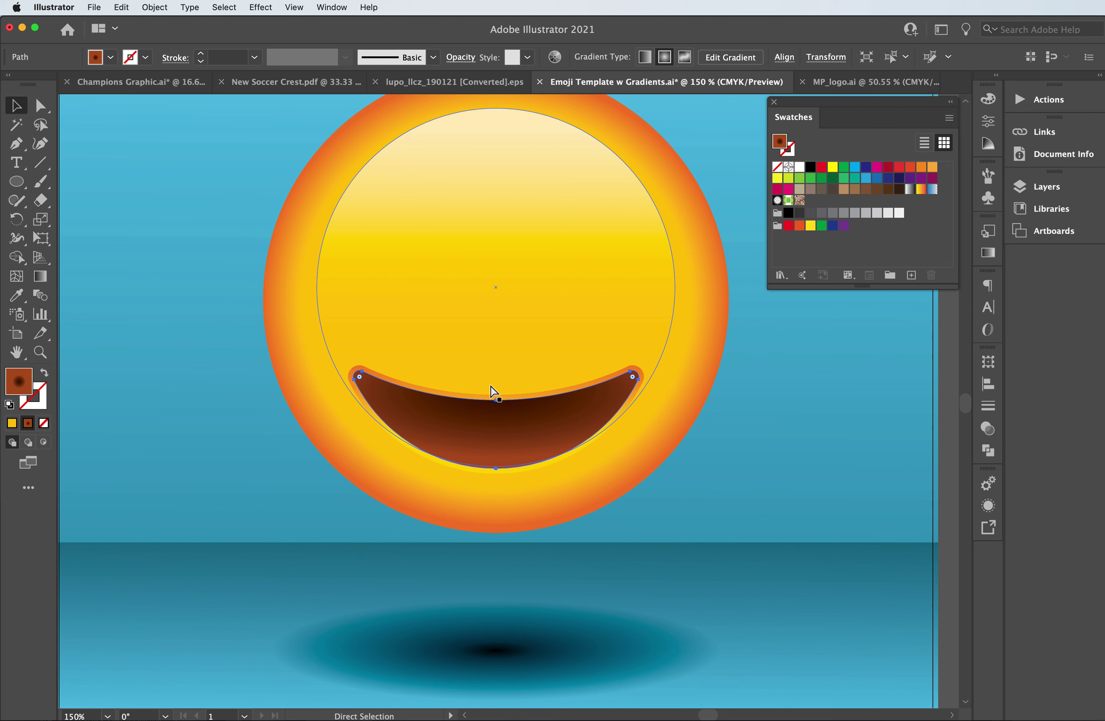
{"action": "key", "text": "v"}
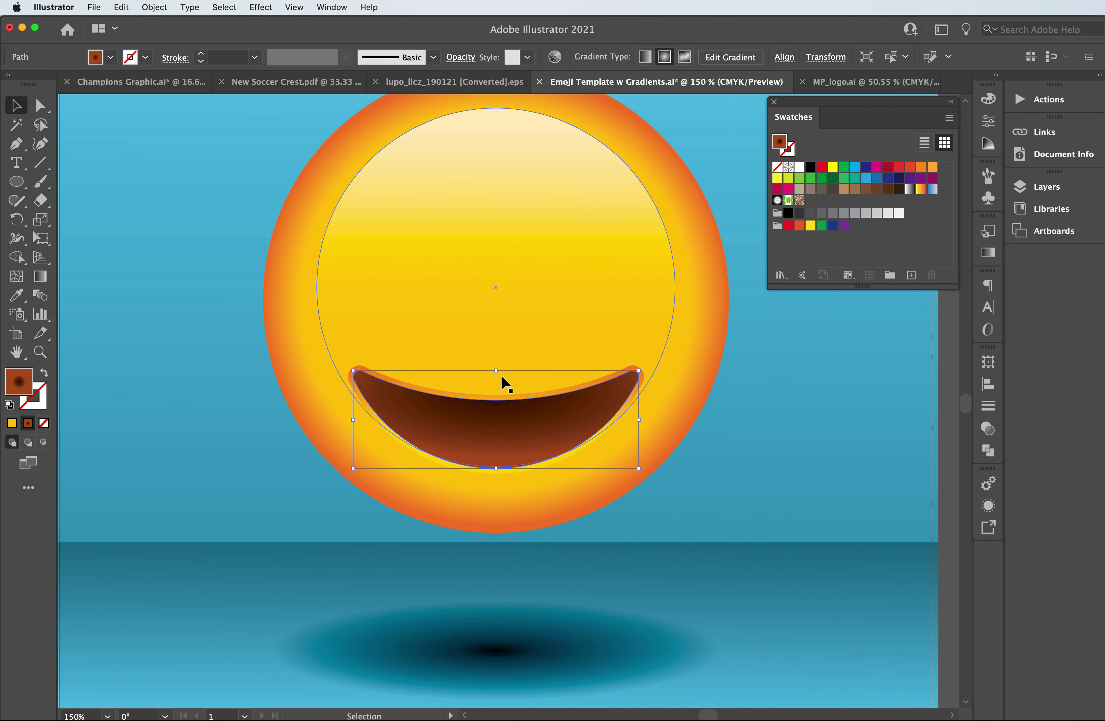
{"action": "key", "text": "a"}
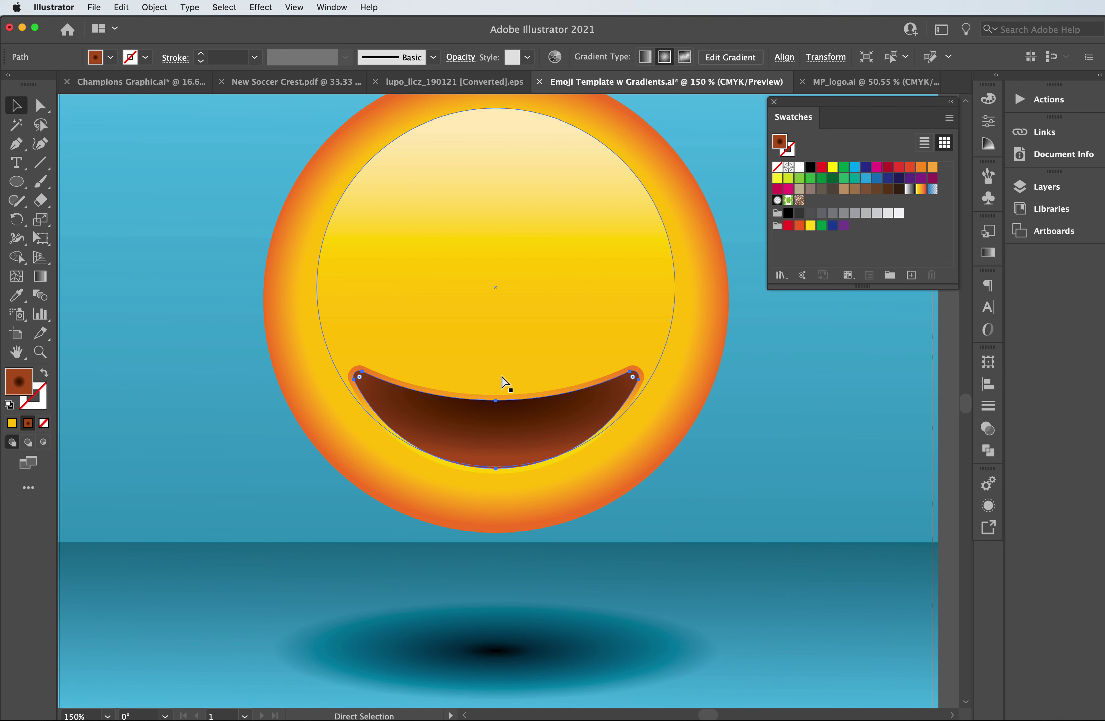
{"action": "key", "text": "super+z"}
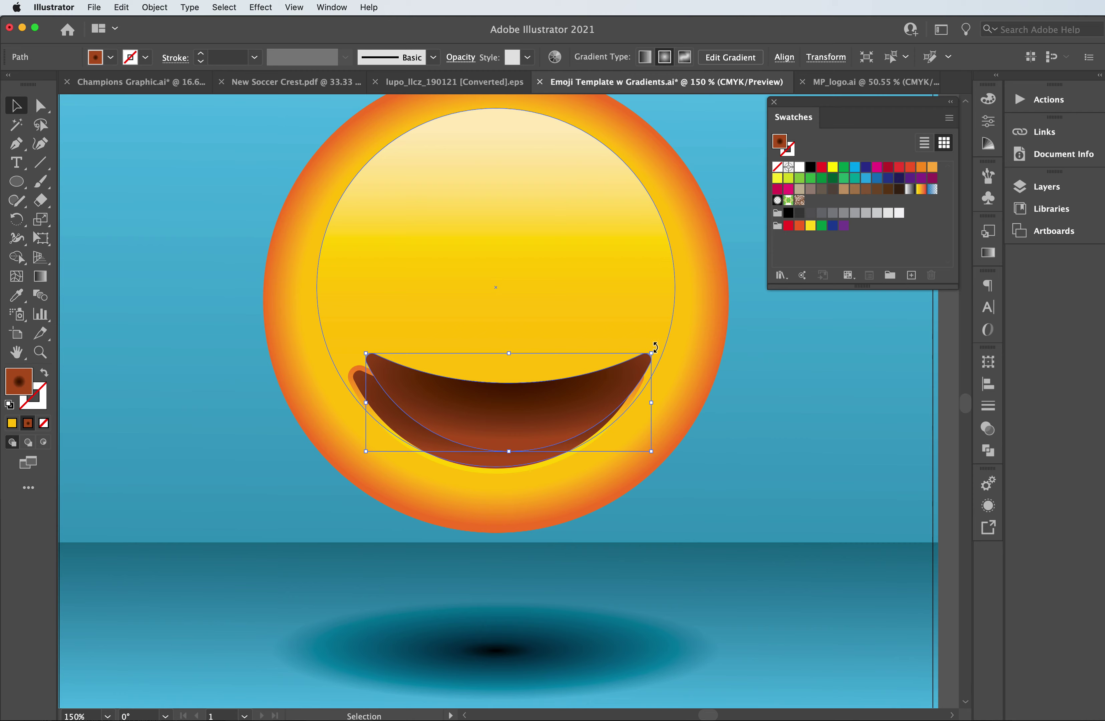
{"action": "left_click_drag", "start_coordinate": [655, 347], "coordinate": [414, 435]}
{"action": "left_click_drag", "start_coordinate": [485, 395], "coordinate": [420, 243]}
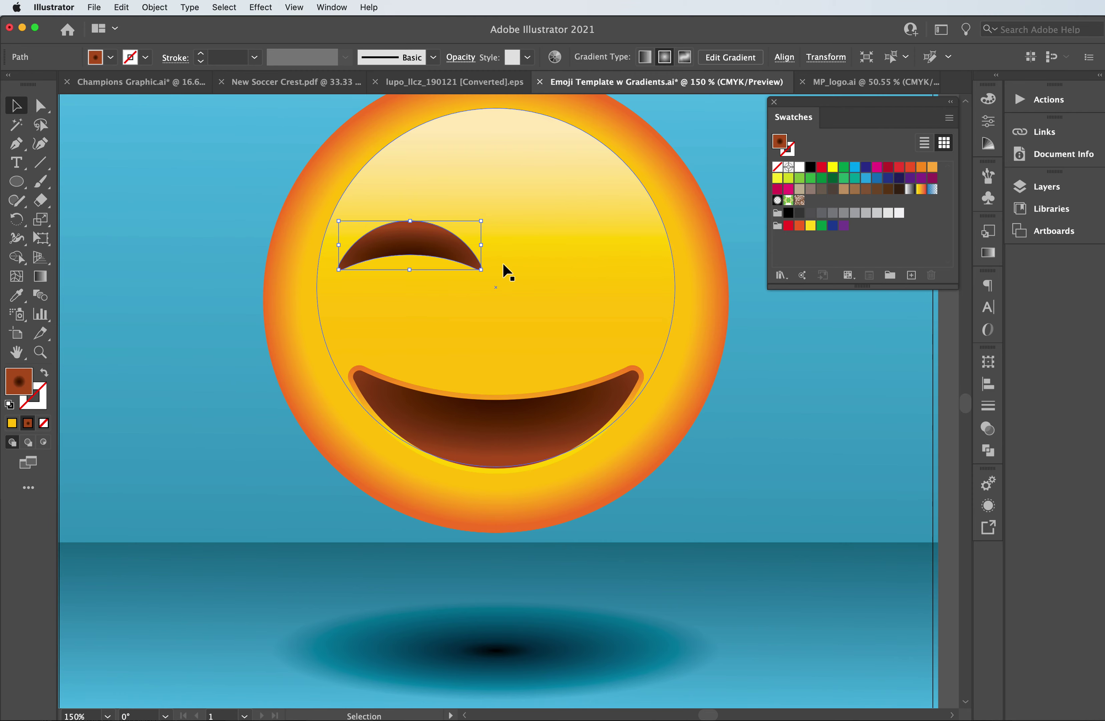
Draw a circle for the open eye on the face's right side, level with the winking eye
{"action": "key", "text": "a"}
{"action": "key", "text": "super+1"}
{"action": "key", "text": "super+minus"}
{"action": "key", "text": "super+plus"}
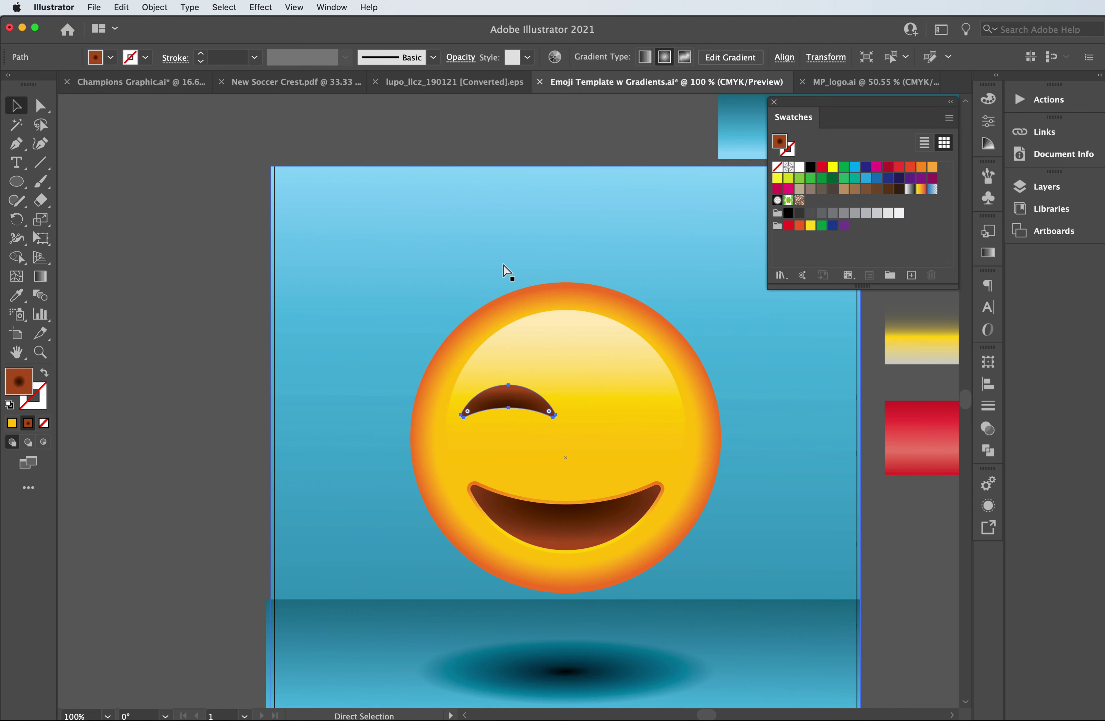
{"action": "key", "text": "super+plus"}
{"action": "key", "text": "super+minus"}
{"action": "key", "text": "v"}
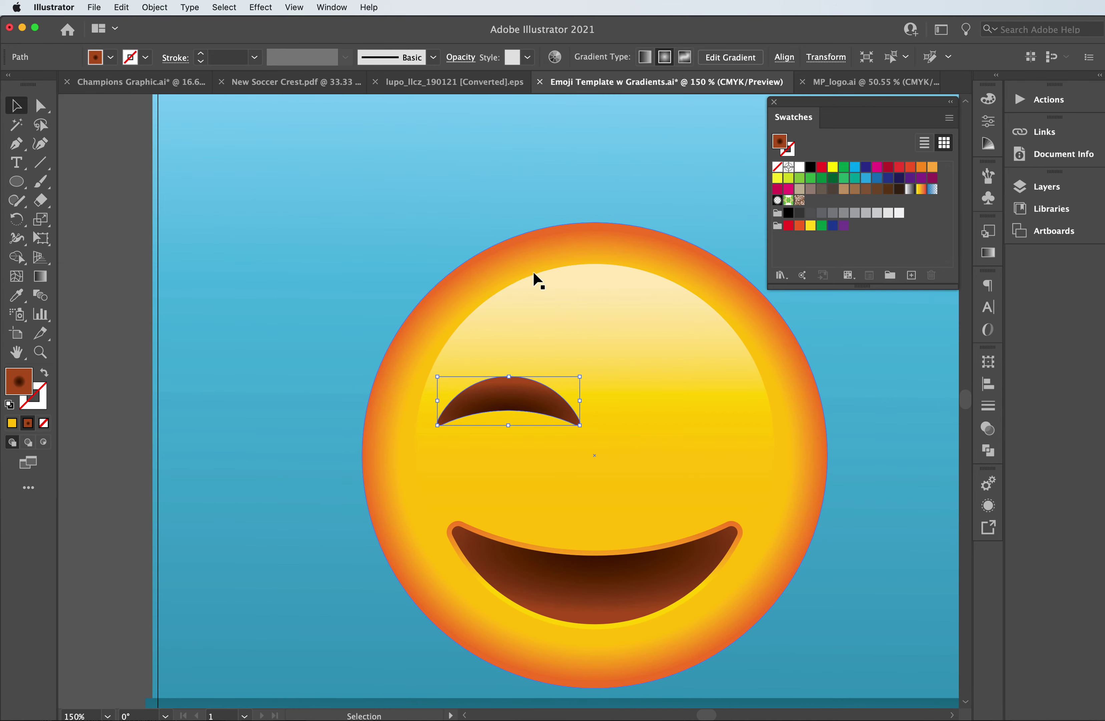
{"action": "key", "text": "super+plus"}
{"action": "scroll", "coordinate": [569, 311], "scroll_direction": "down", "scroll_amount": 2}
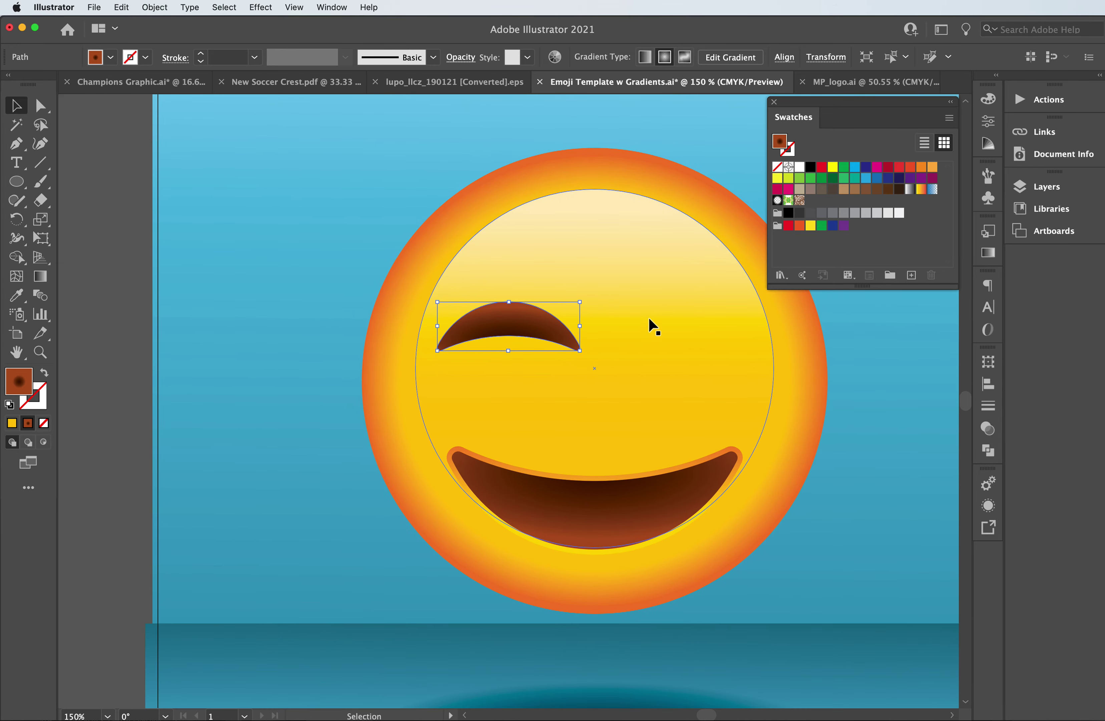
{"action": "left_click", "coordinate": [528, 321]}
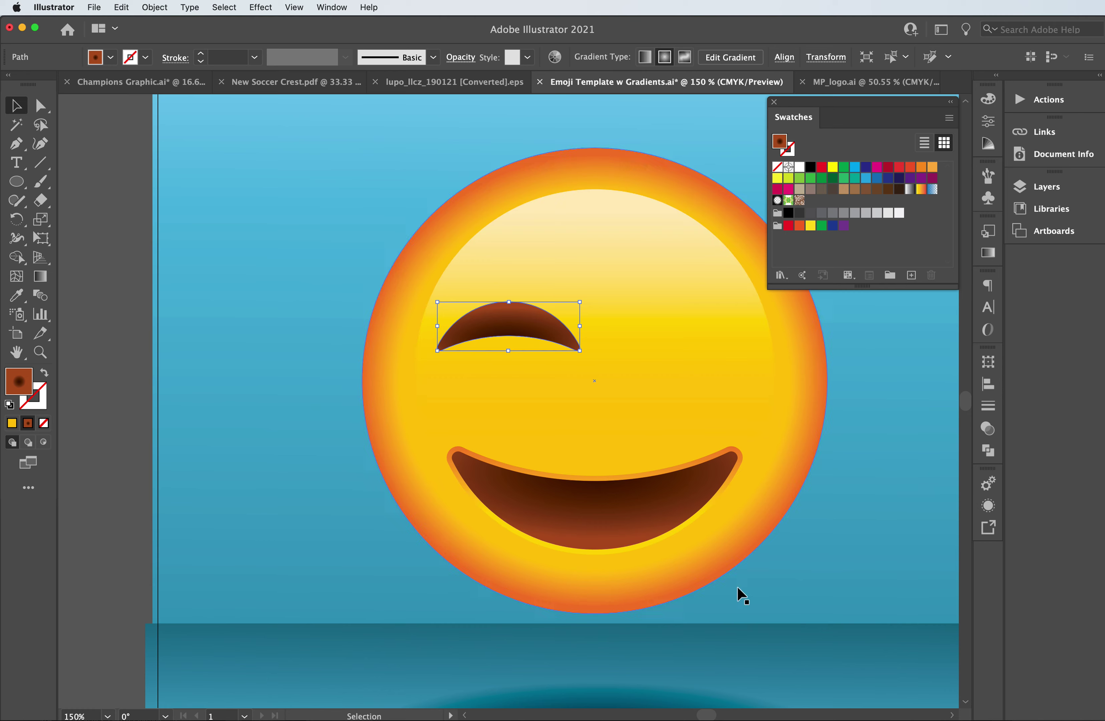
{"action": "left_click_drag", "start_coordinate": [713, 714], "coordinate": [716, 714]}
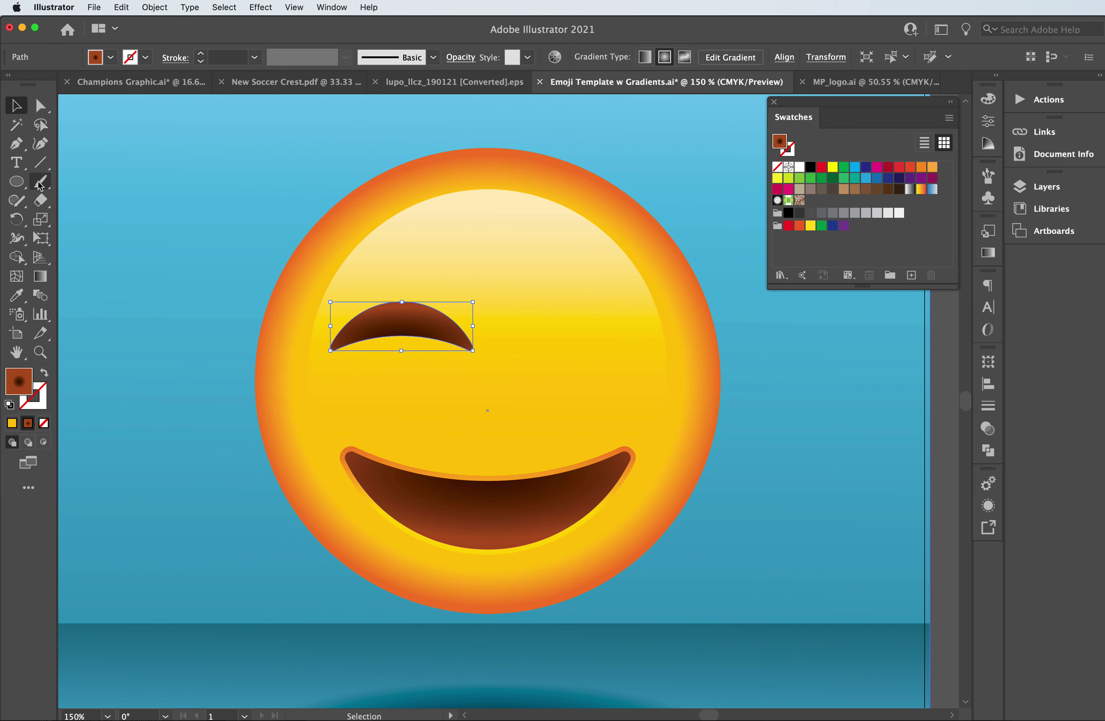
{"action": "left_click", "coordinate": [16, 182]}
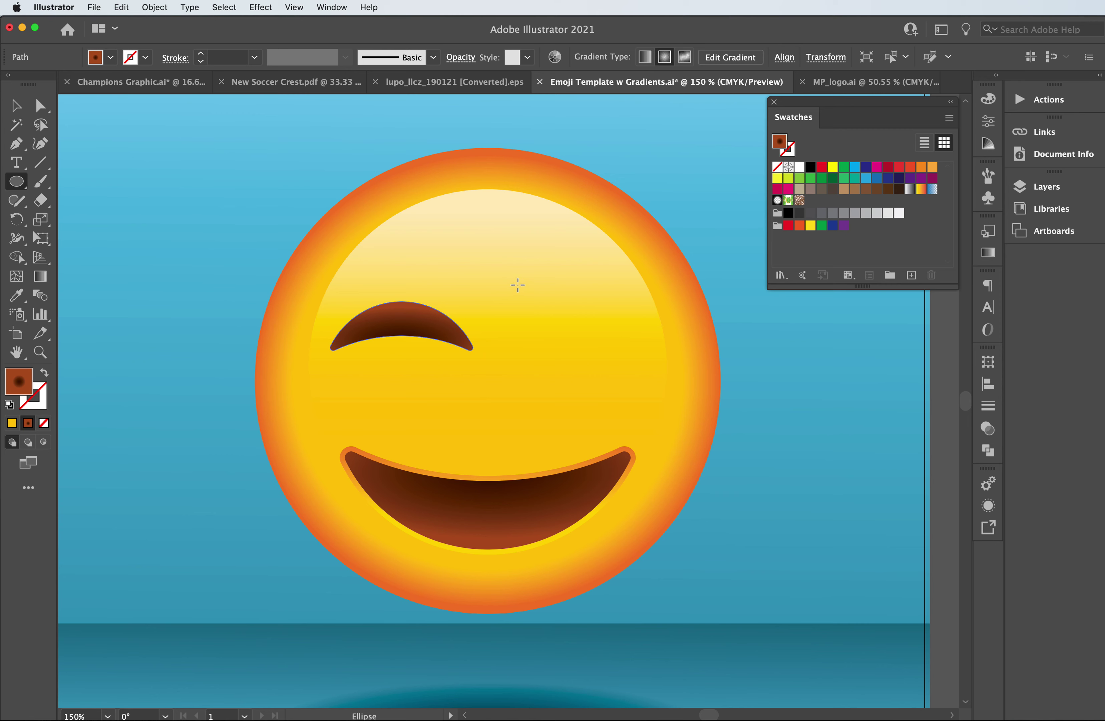
{"action": "left_click_drag", "start_coordinate": [513, 279], "coordinate": [643, 410]}
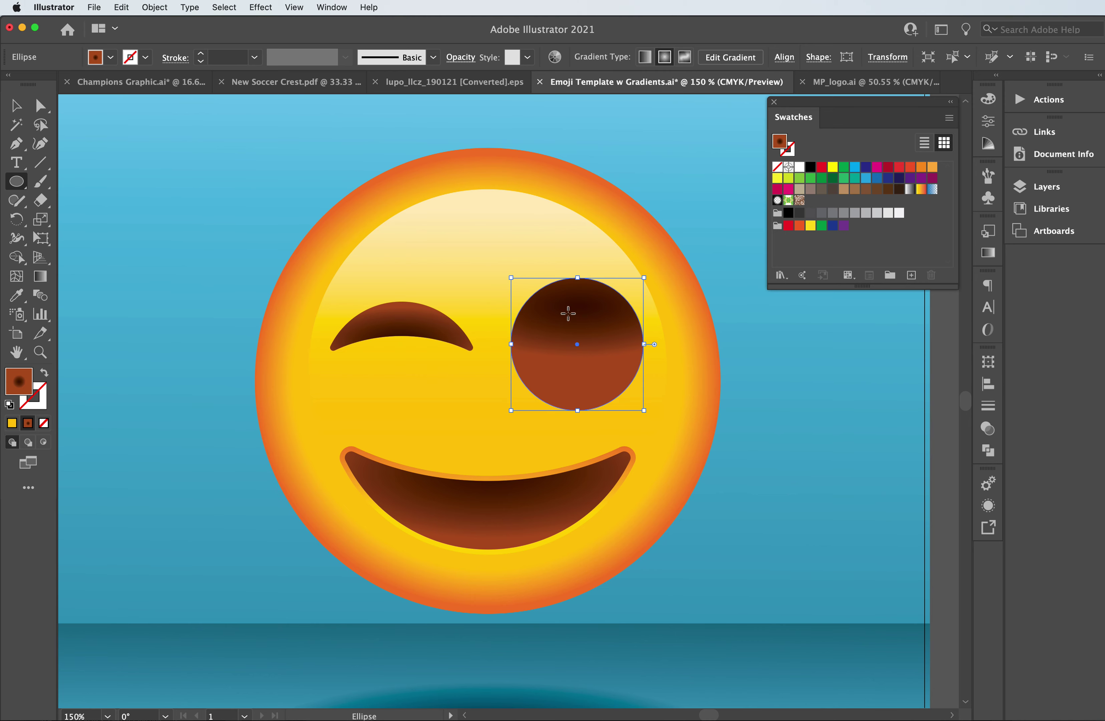
Fill the open-eye circle with the white radial gradient sampled from the gradient squares beside the artboard
{"action": "scroll", "coordinate": [575, 323], "scroll_direction": "down", "scroll_amount": 1}
{"action": "left_click_drag", "start_coordinate": [710, 715], "coordinate": [725, 715]}
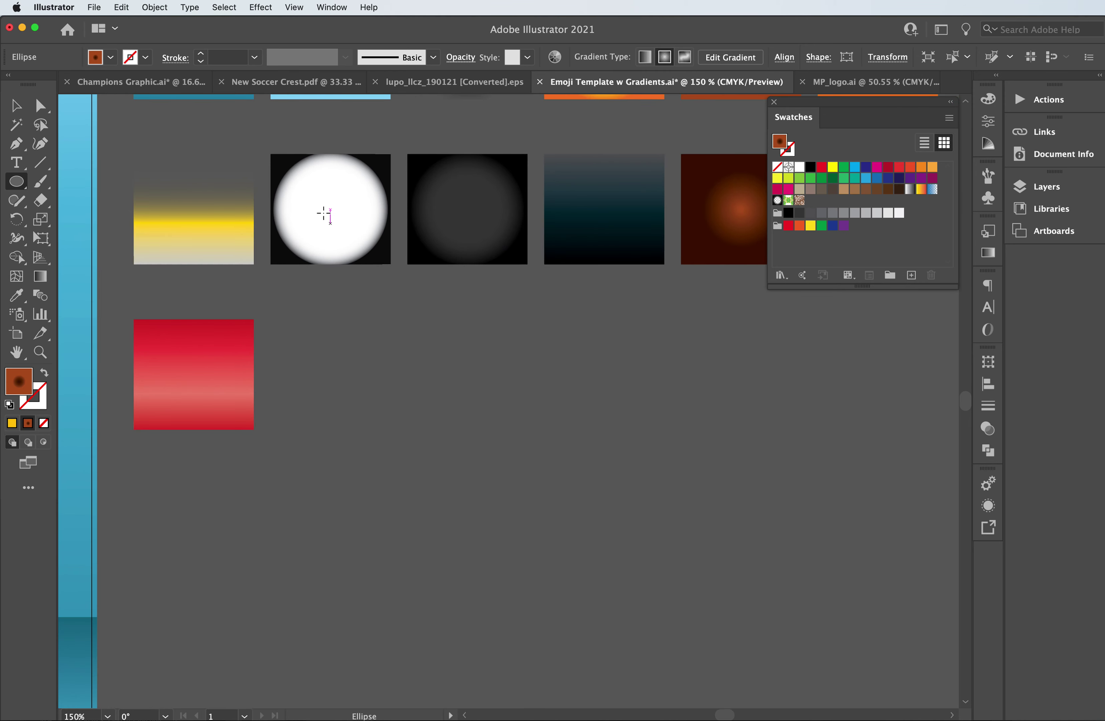
{"action": "left_click", "coordinate": [17, 299]}
{"action": "left_click", "coordinate": [334, 225]}
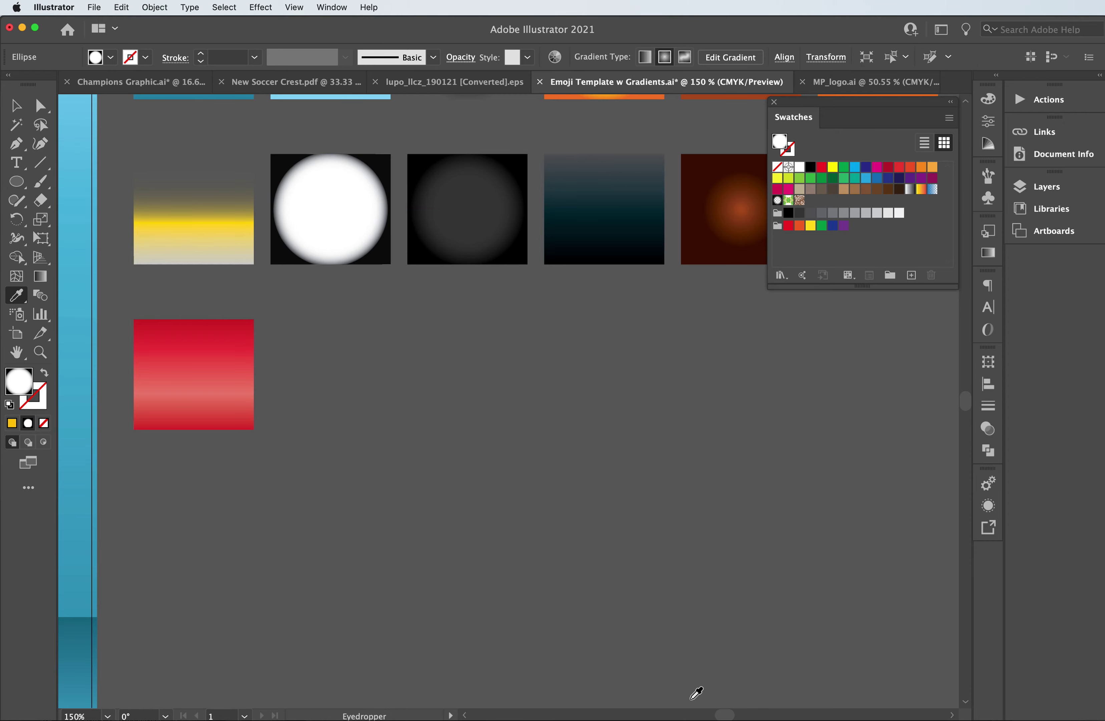
{"action": "scroll", "coordinate": [696, 692], "scroll_direction": "left", "scroll_amount": 15}
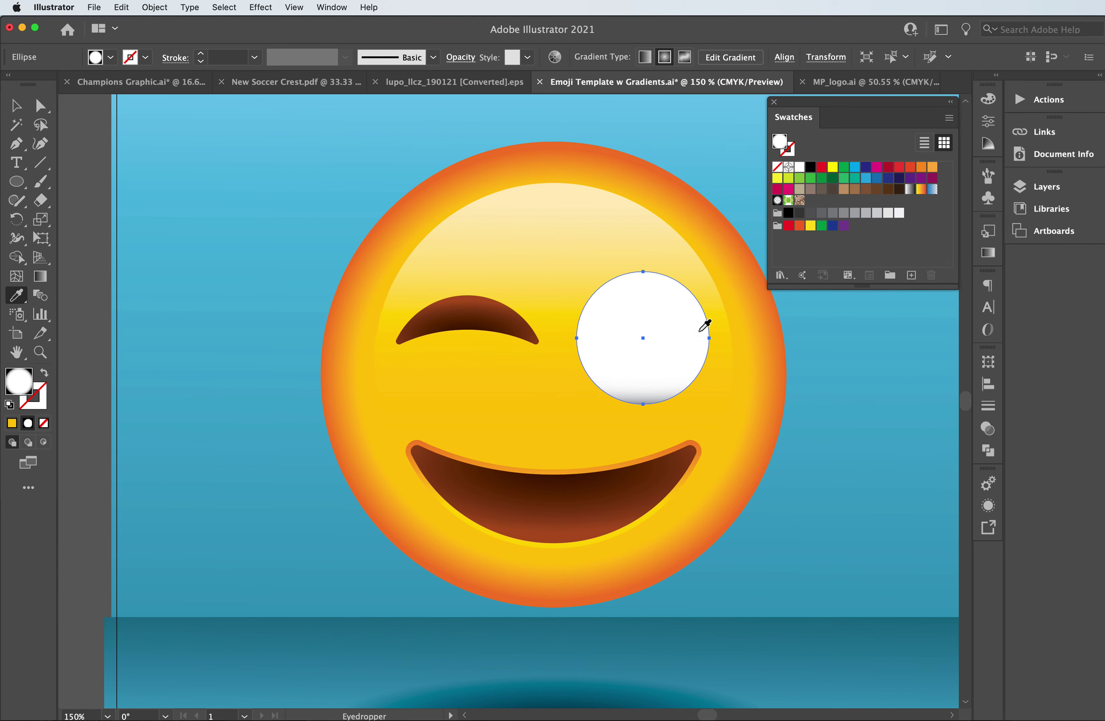
Redraw the eye's radial gradient from its center to its upper edge so the rim is evenly shaded, and deselect it
{"action": "left_click", "coordinate": [41, 276]}
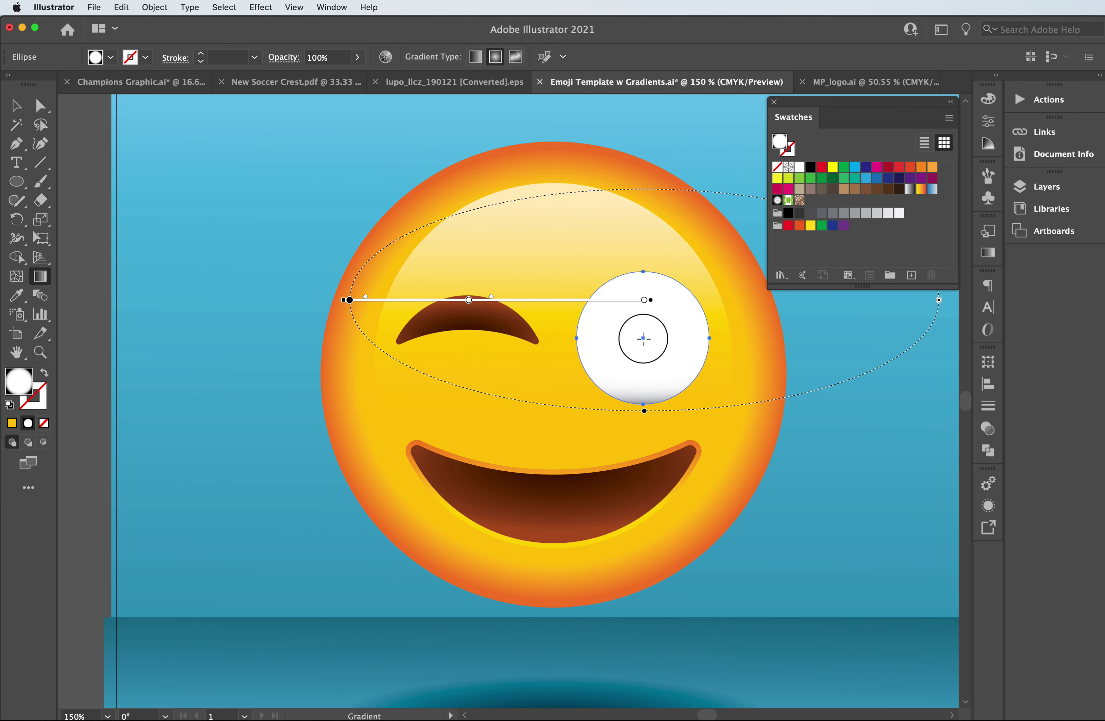
{"action": "left_click_drag", "start_coordinate": [643, 337], "coordinate": [644, 268]}
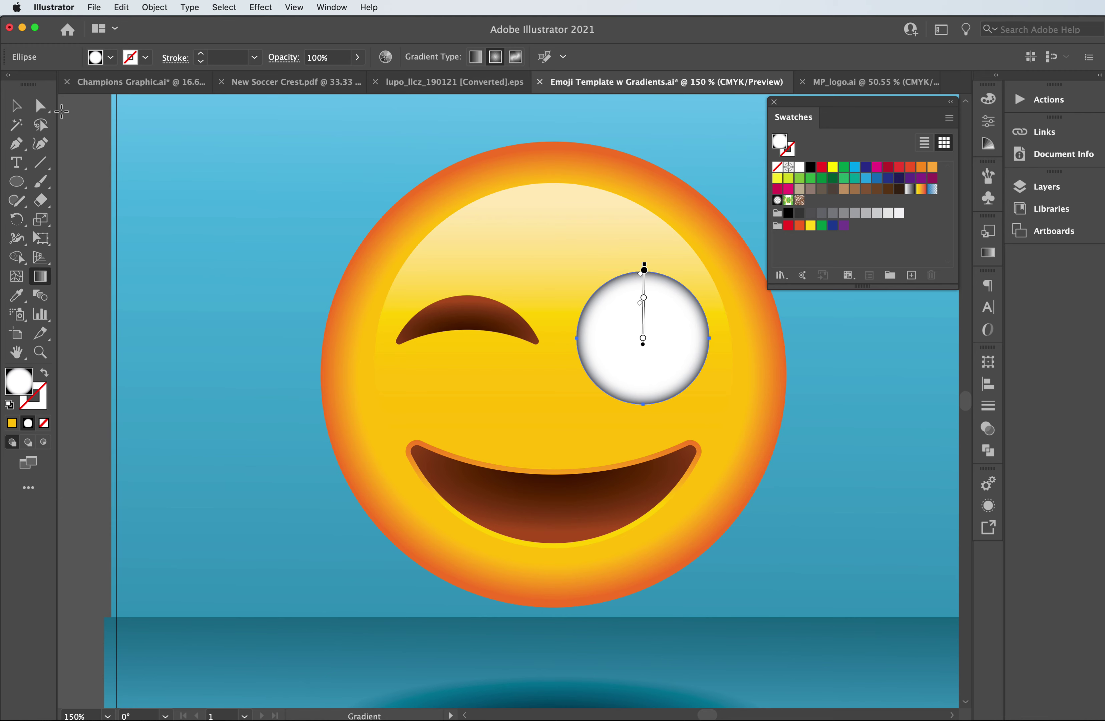
{"action": "left_click", "coordinate": [16, 105]}
{"action": "left_click", "coordinate": [92, 142]}
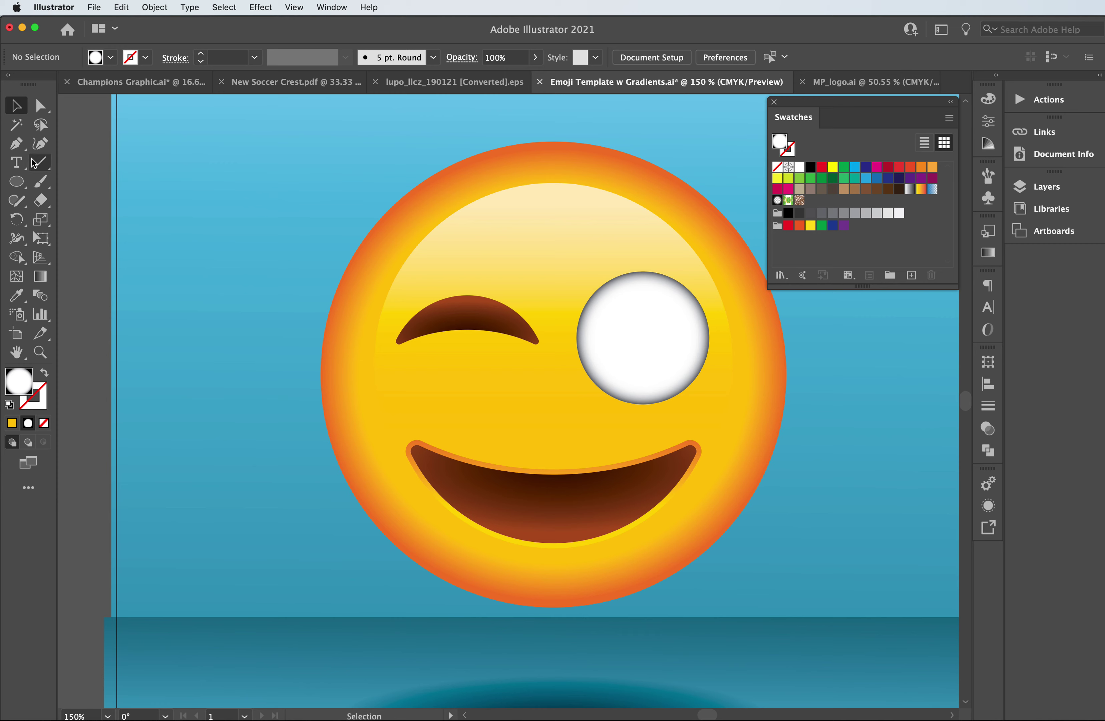
Draw a small circle, about a third of the eye's width, inside the white eye and move it to the eye's center
{"action": "left_click", "coordinate": [16, 182]}
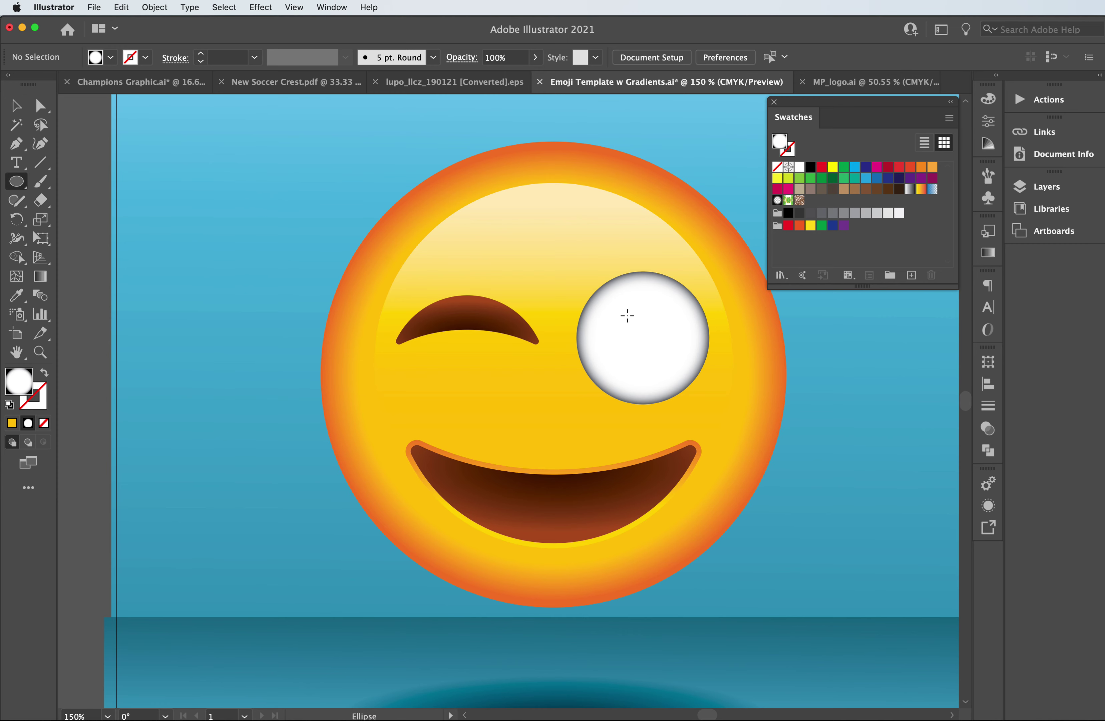
{"action": "mouse_move", "coordinate": [643, 337]}
{"action": "left_mouse_down"}
{"action": "mouse_move", "coordinate": [662, 358]}
{"action": "mouse_move", "coordinate": [650, 347]}
{"action": "left_mouse_up"}
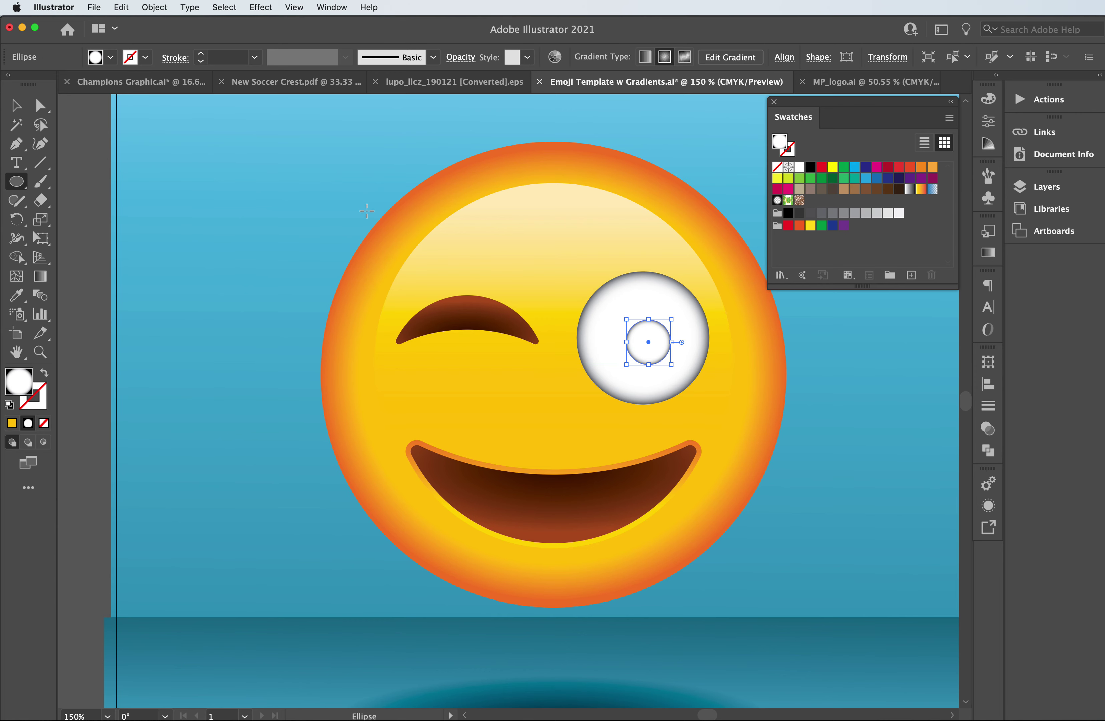
{"action": "key", "text": "v"}
{"action": "left_click_drag", "start_coordinate": [657, 341], "coordinate": [651, 338]}
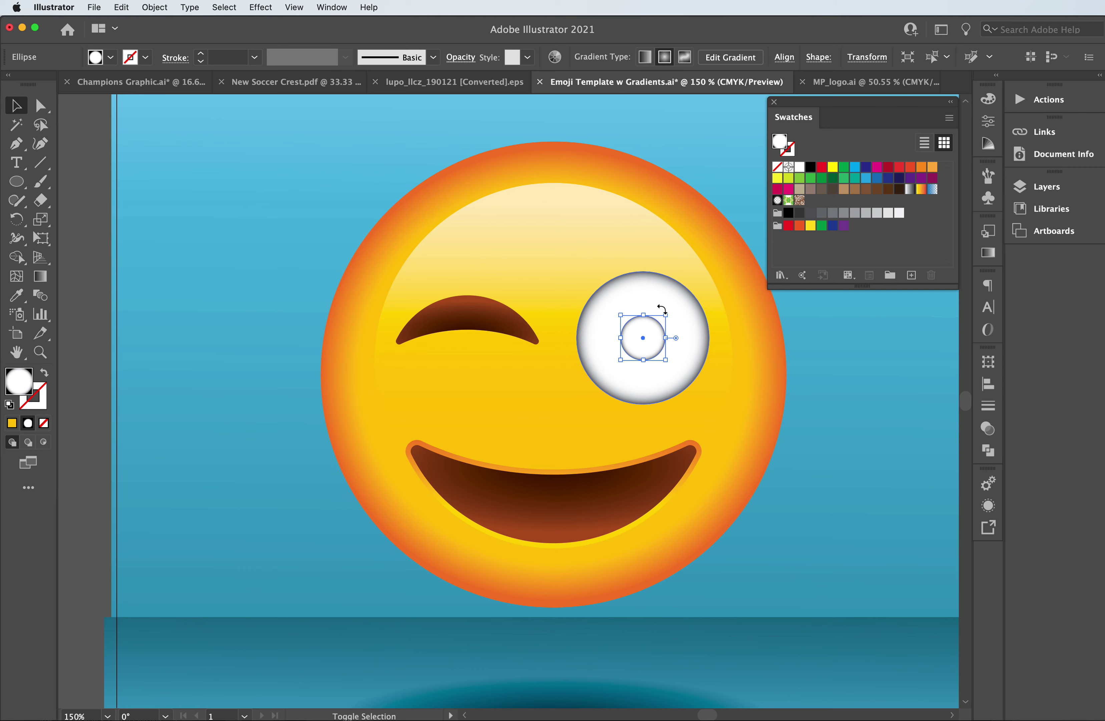
Align the small circle and the white eye circle to each other's horizontal and vertical centers, and deselect them
{"action": "left_click", "coordinate": [649, 298], "text": "shift"}
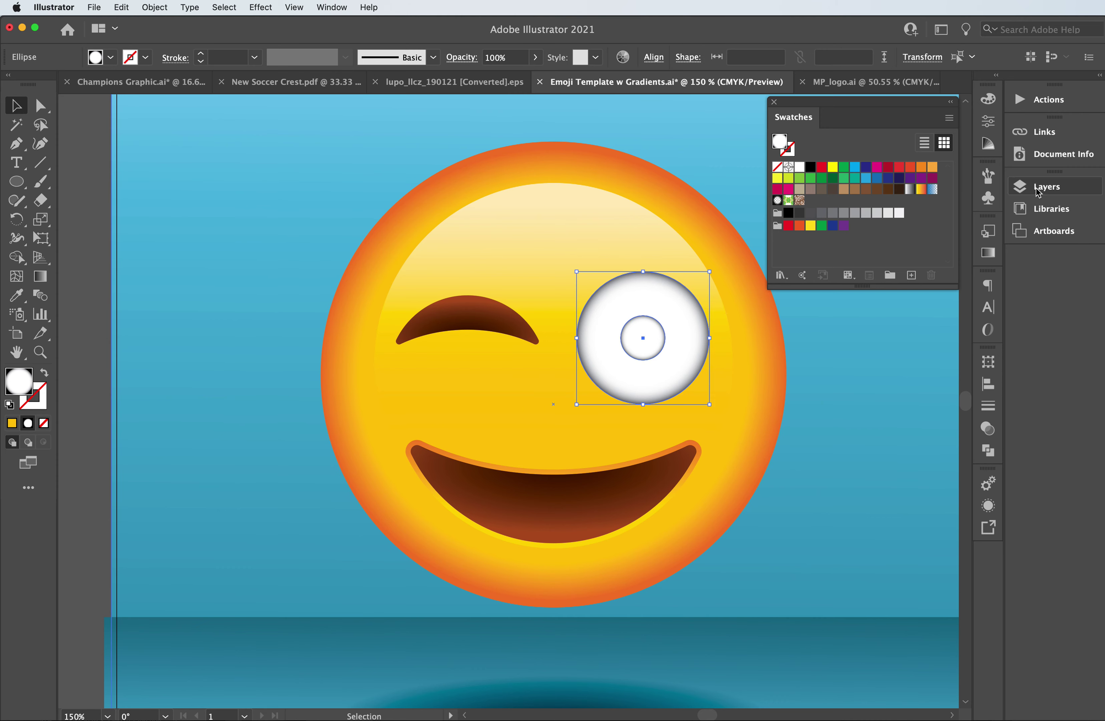
{"action": "left_click", "coordinate": [987, 384]}
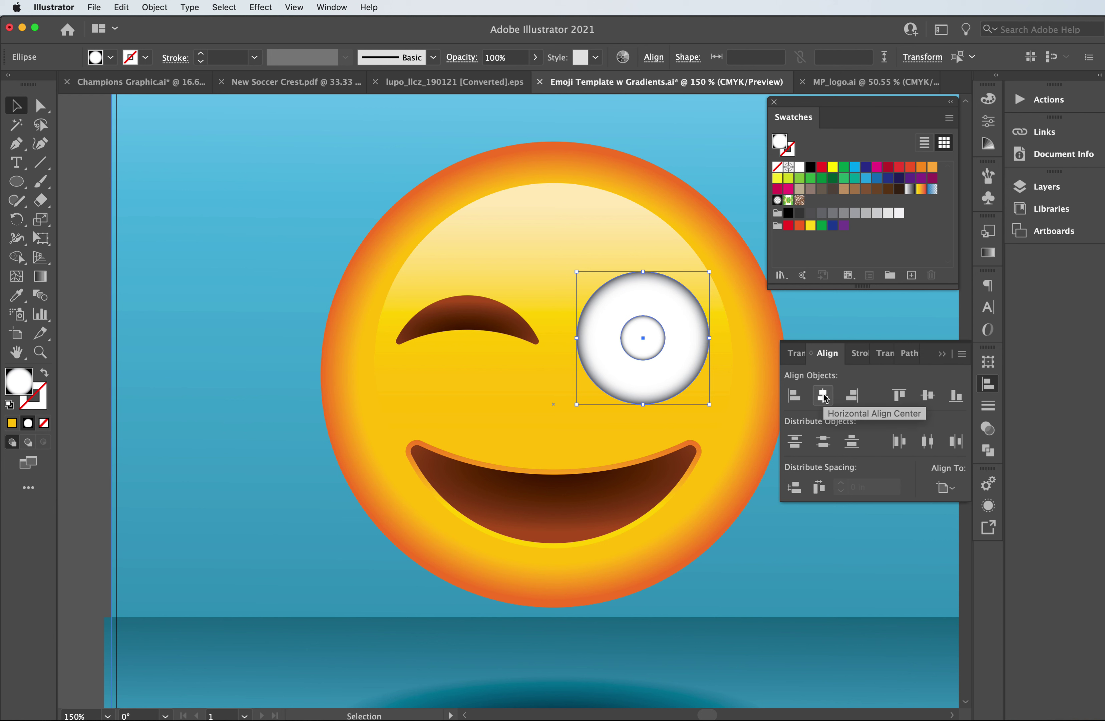
{"action": "left_click", "coordinate": [929, 403]}
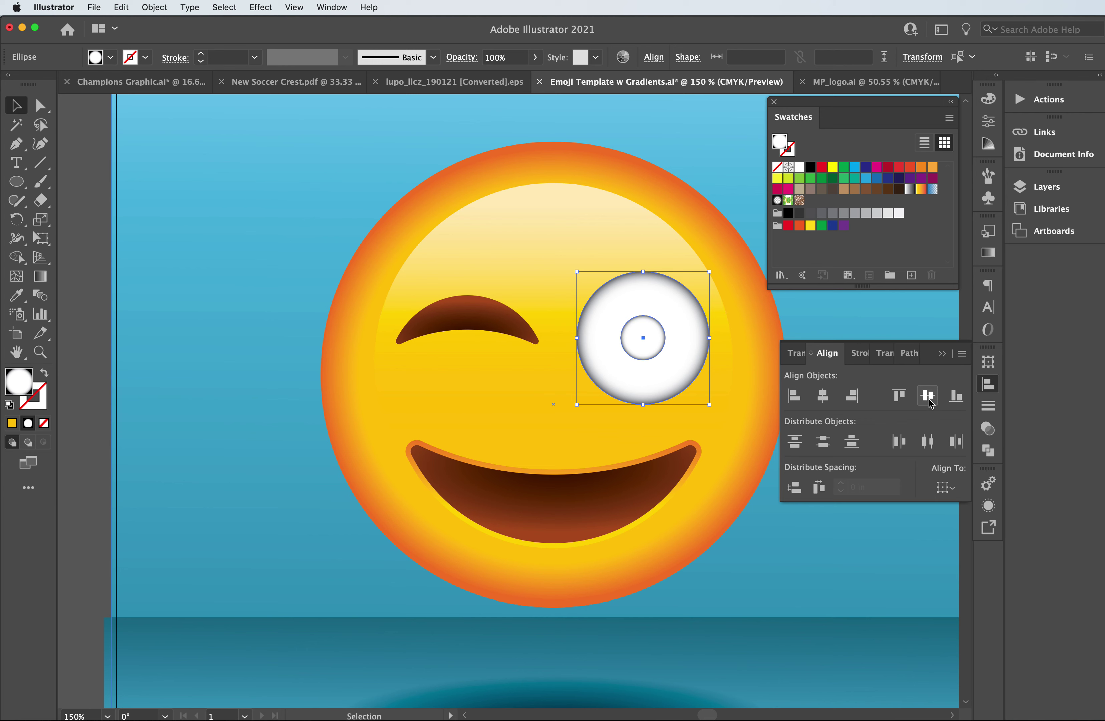
{"action": "left_click", "coordinate": [578, 119]}
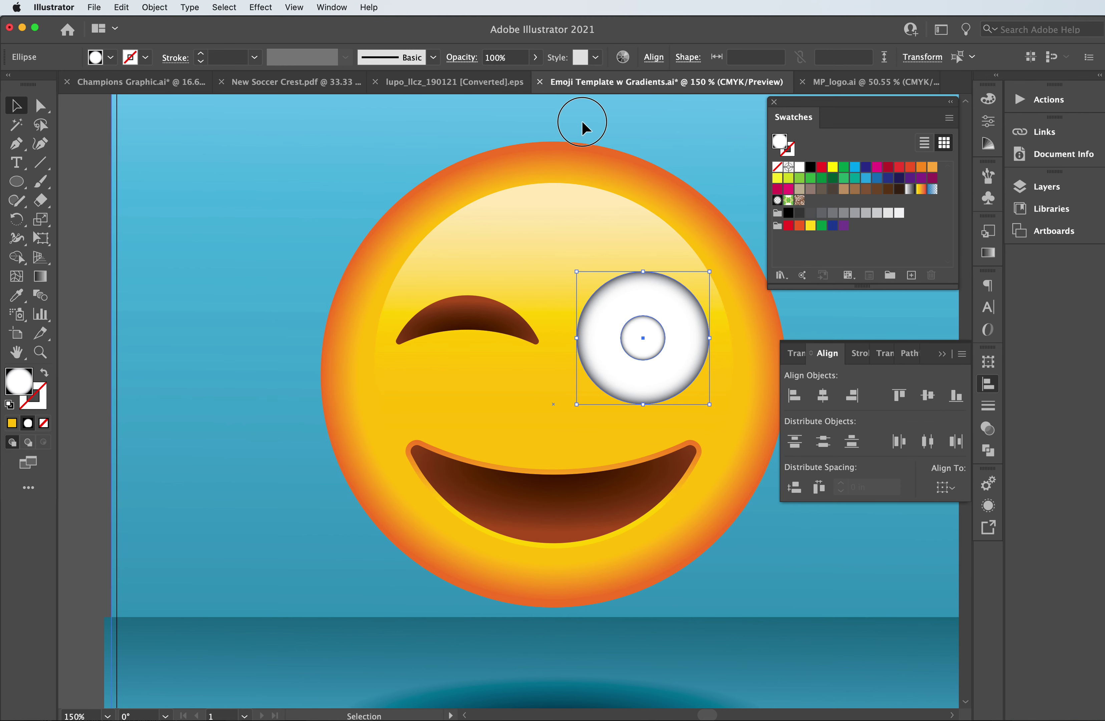
Fill the small circle inside the white eye with the dark gray radial gradient sampled from the gradient squares beside the artboard
{"action": "left_click", "coordinate": [644, 334]}
{"action": "scroll", "coordinate": [786, 688], "scroll_direction": "right", "scroll_amount": 10}
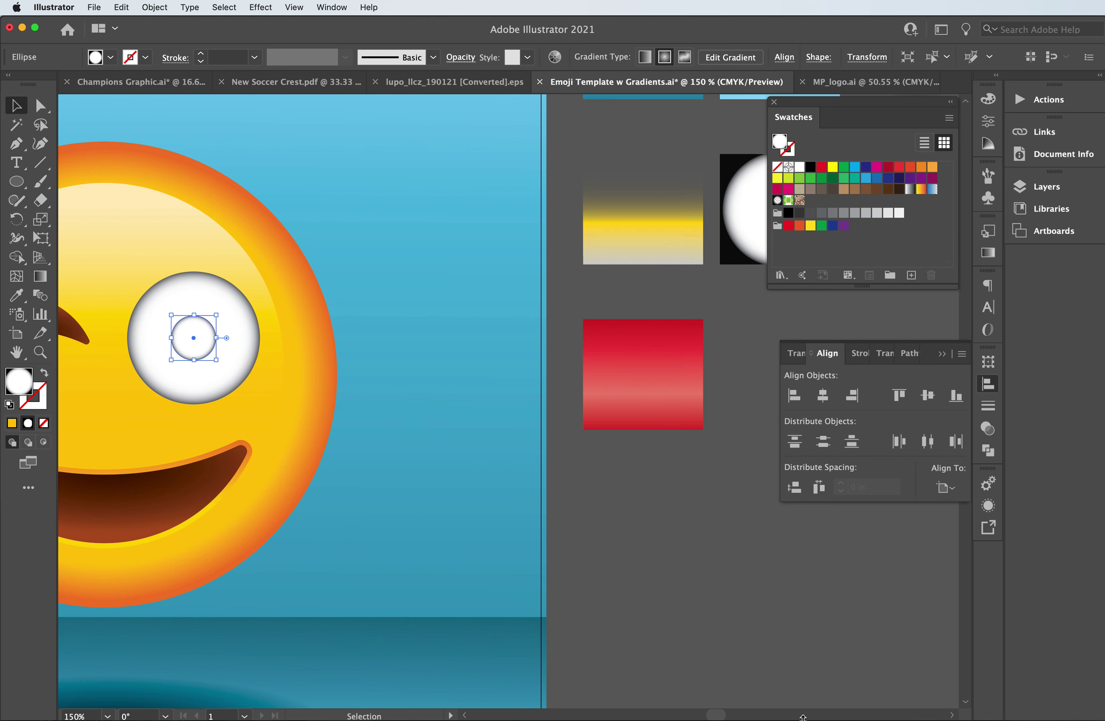
{"action": "left_click", "coordinate": [16, 295]}
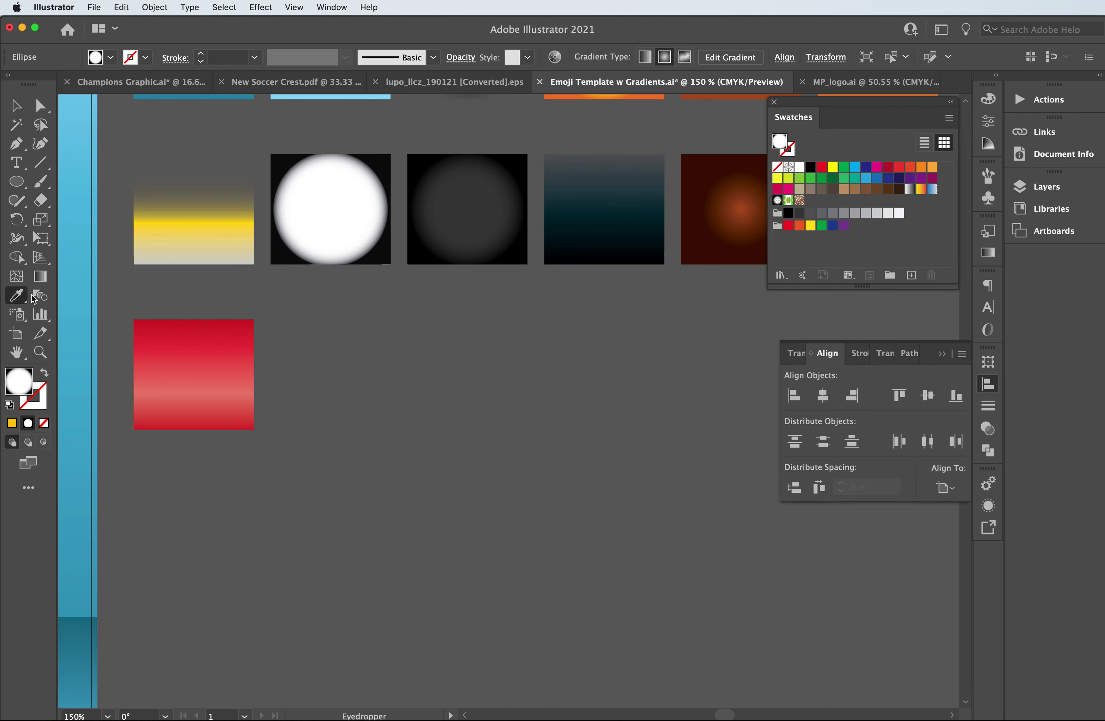
{"action": "left_click", "coordinate": [482, 232]}
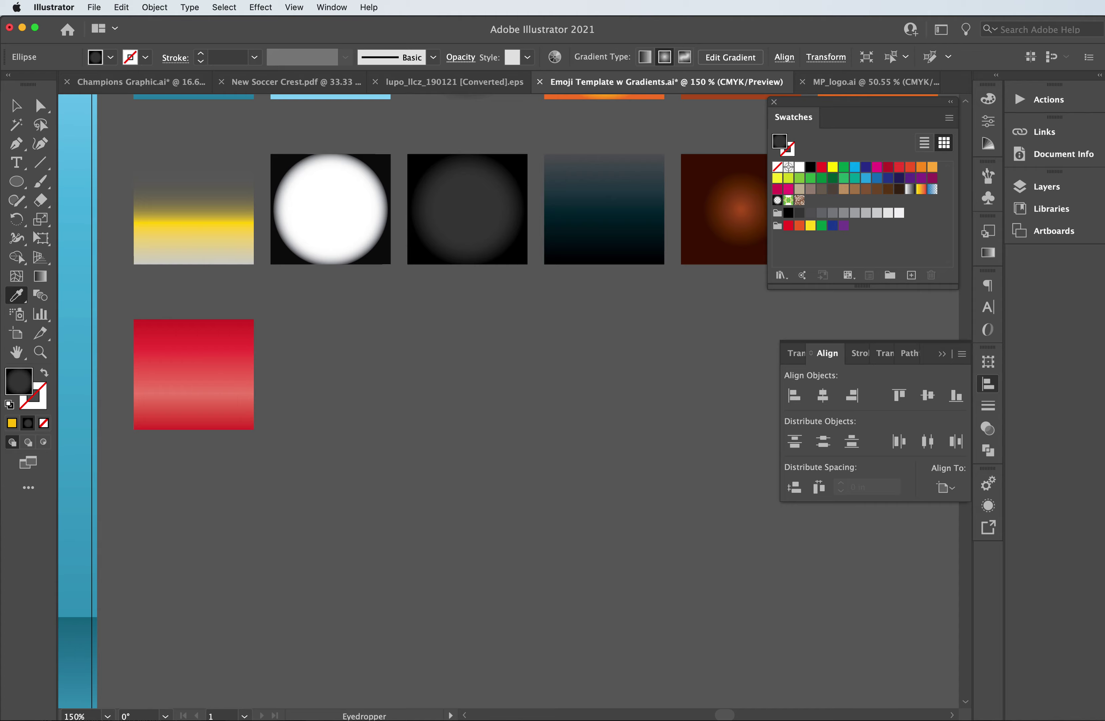
{"action": "scroll", "coordinate": [715, 713], "scroll_direction": "left", "scroll_amount": 10}
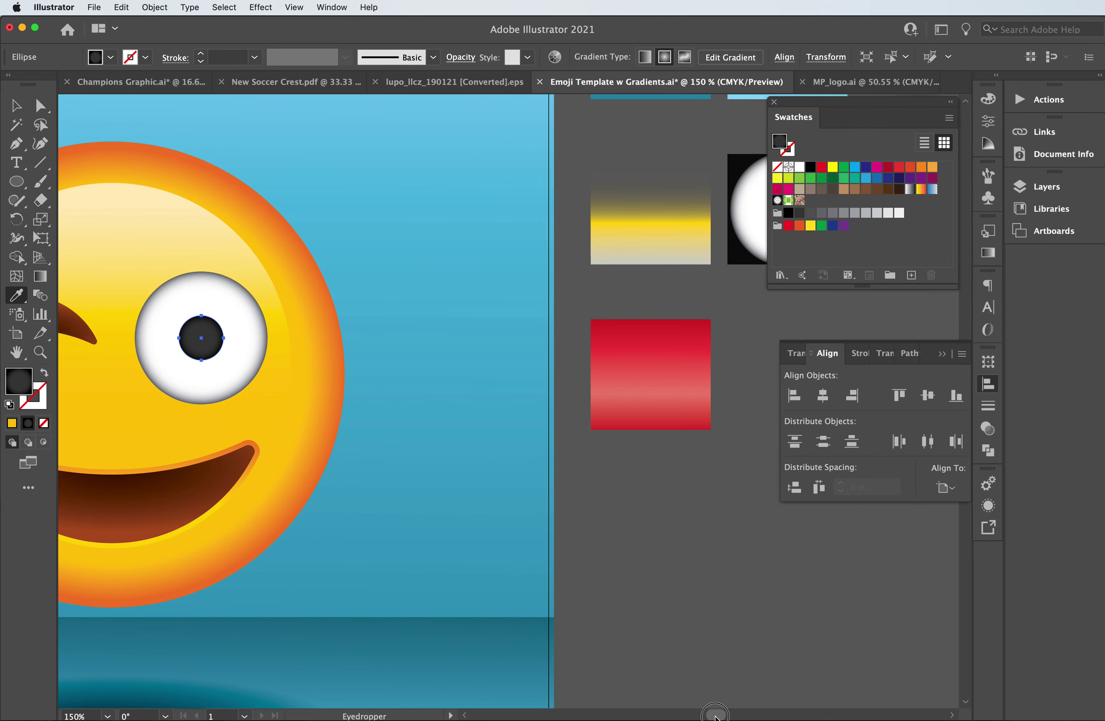
{"action": "scroll", "coordinate": [715, 713], "scroll_direction": "left", "scroll_amount": 8}
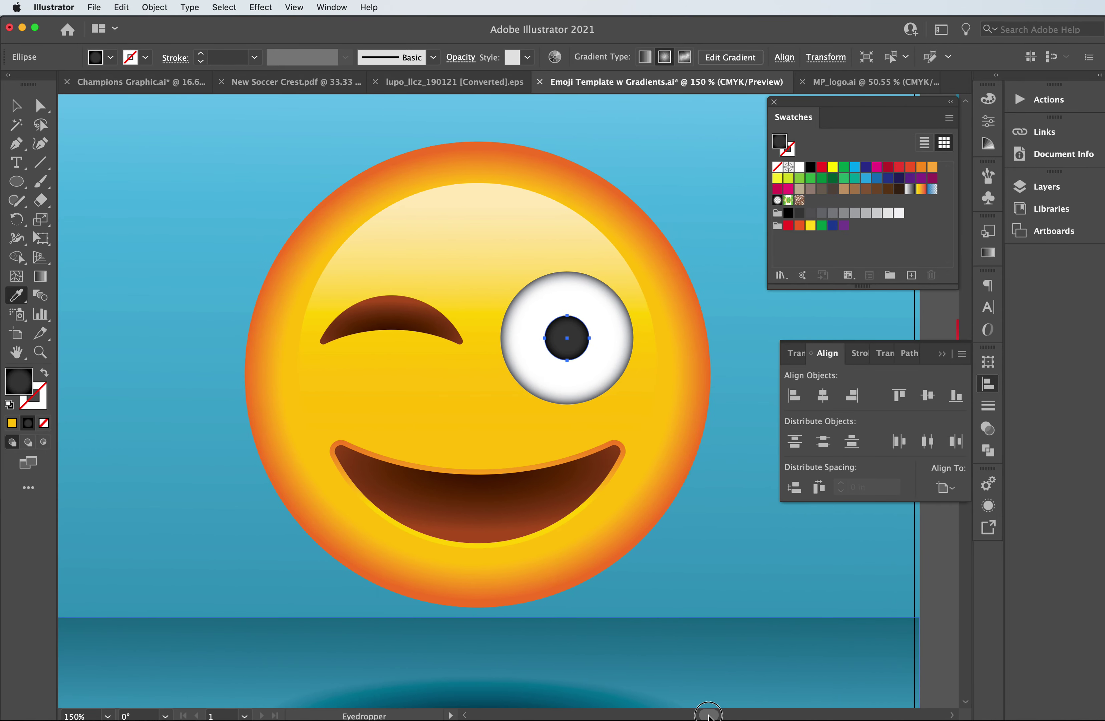
{"action": "left_click", "coordinate": [15, 106]}
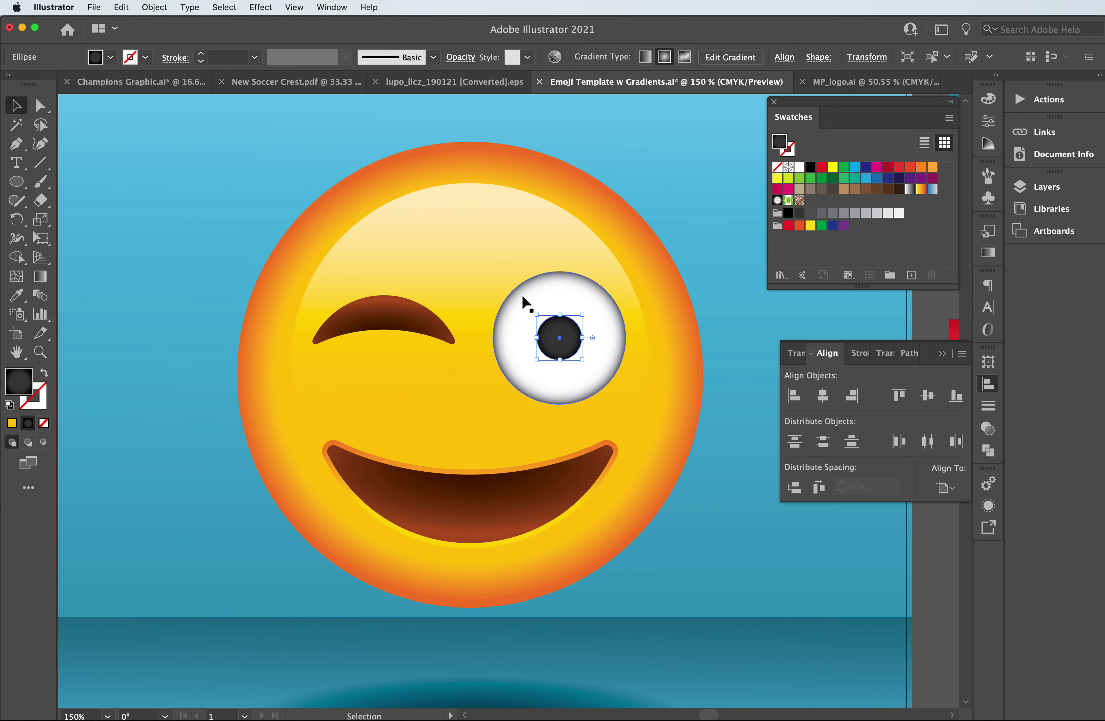
Create an offset path 0.03 in outside the dark pupil circle
{"action": "left_click", "coordinate": [154, 7]}
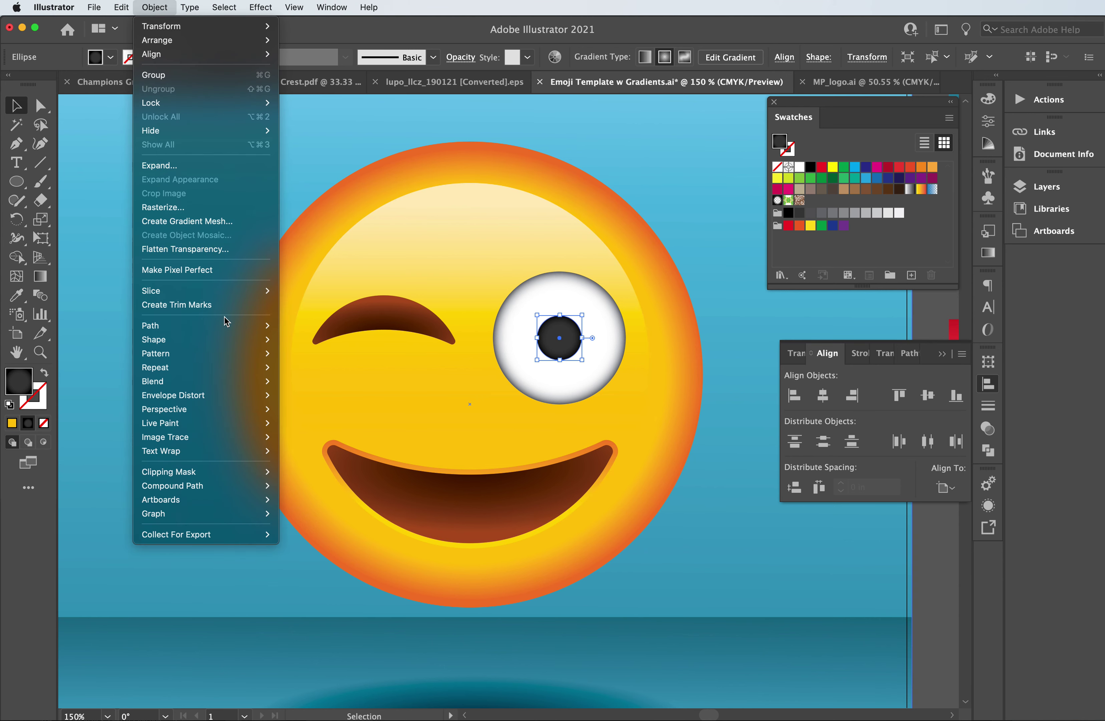
{"action": "mouse_move", "coordinate": [216, 337]}
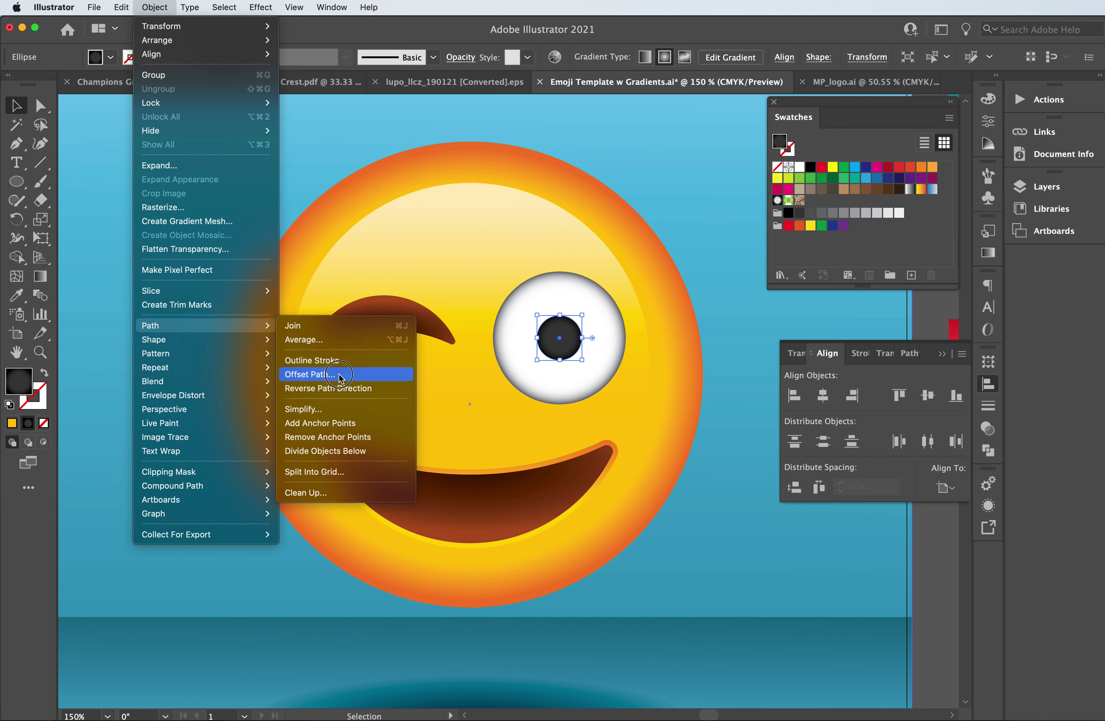
{"action": "left_click", "coordinate": [323, 375]}
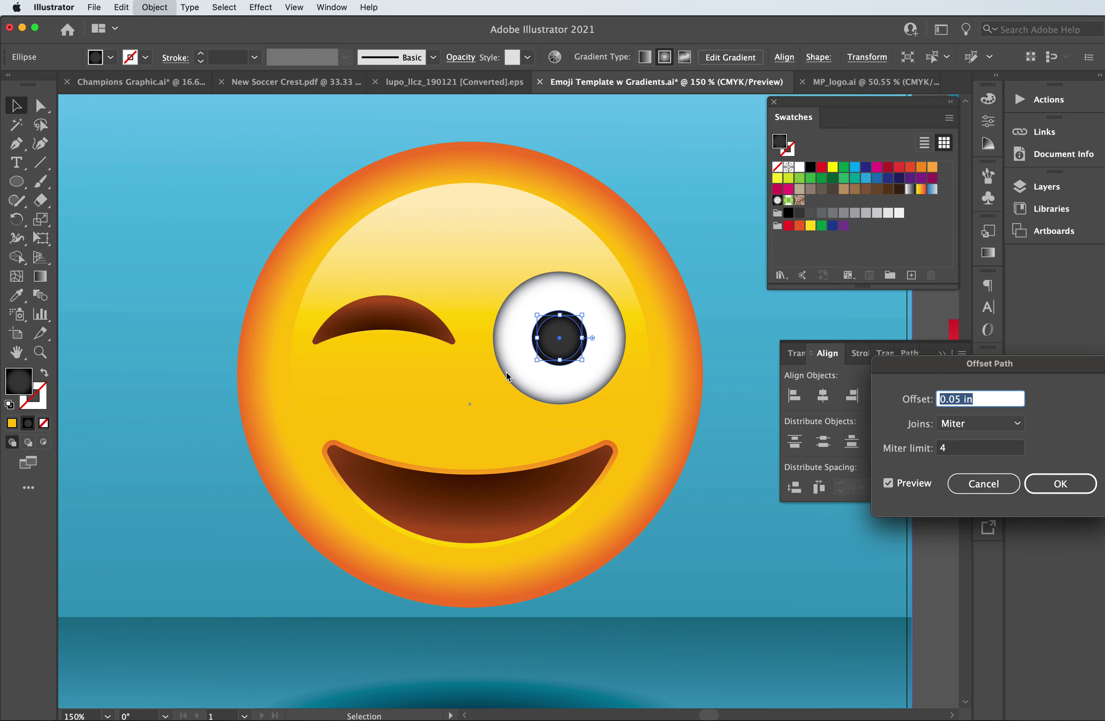
{"action": "left_click", "coordinate": [957, 403]}
{"action": "double_click", "coordinate": [956, 404]}
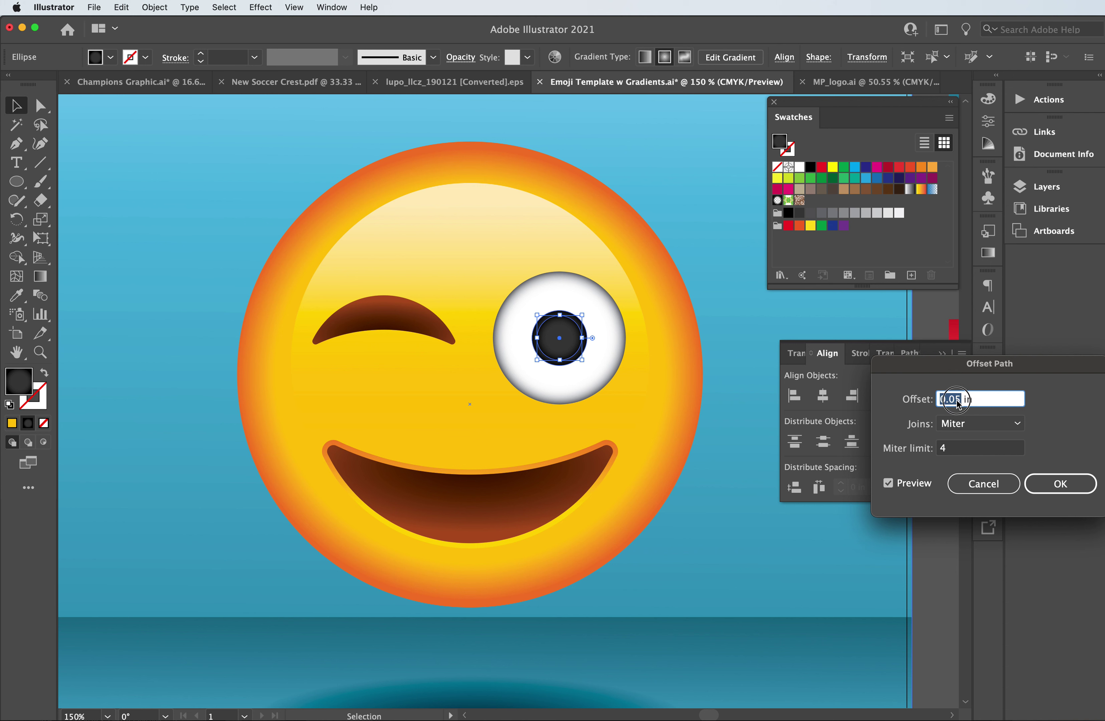
{"action": "left_click", "coordinate": [959, 404]}
{"action": "key", "text": "Tab"}
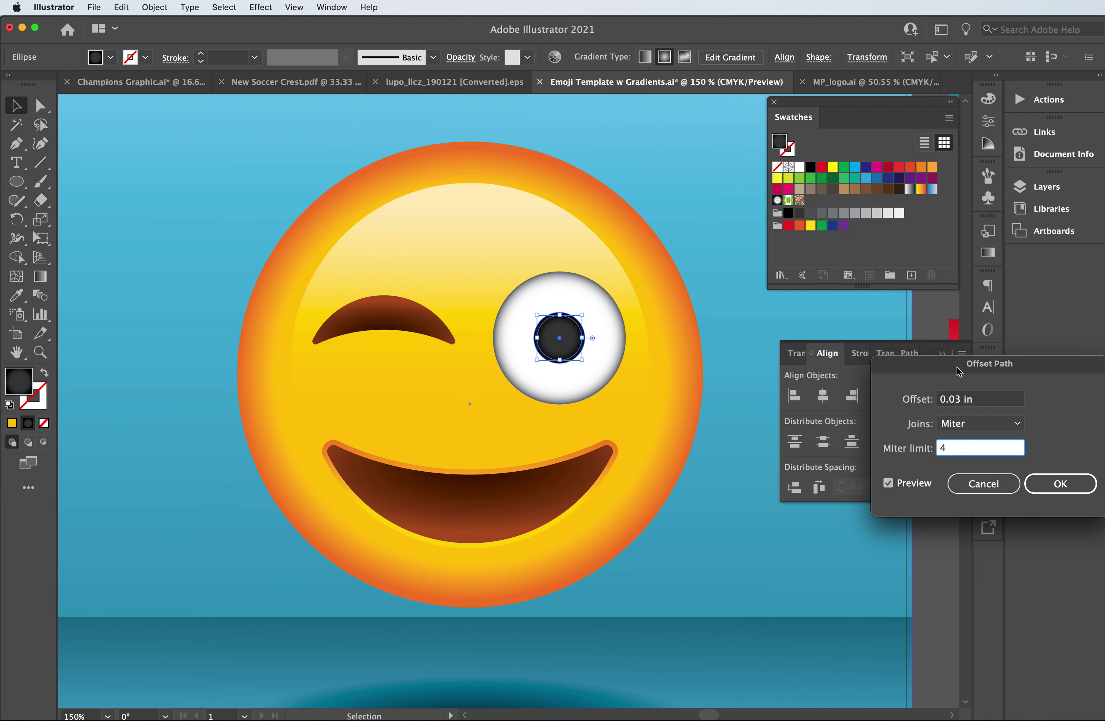
{"action": "left_click", "coordinate": [889, 483]}
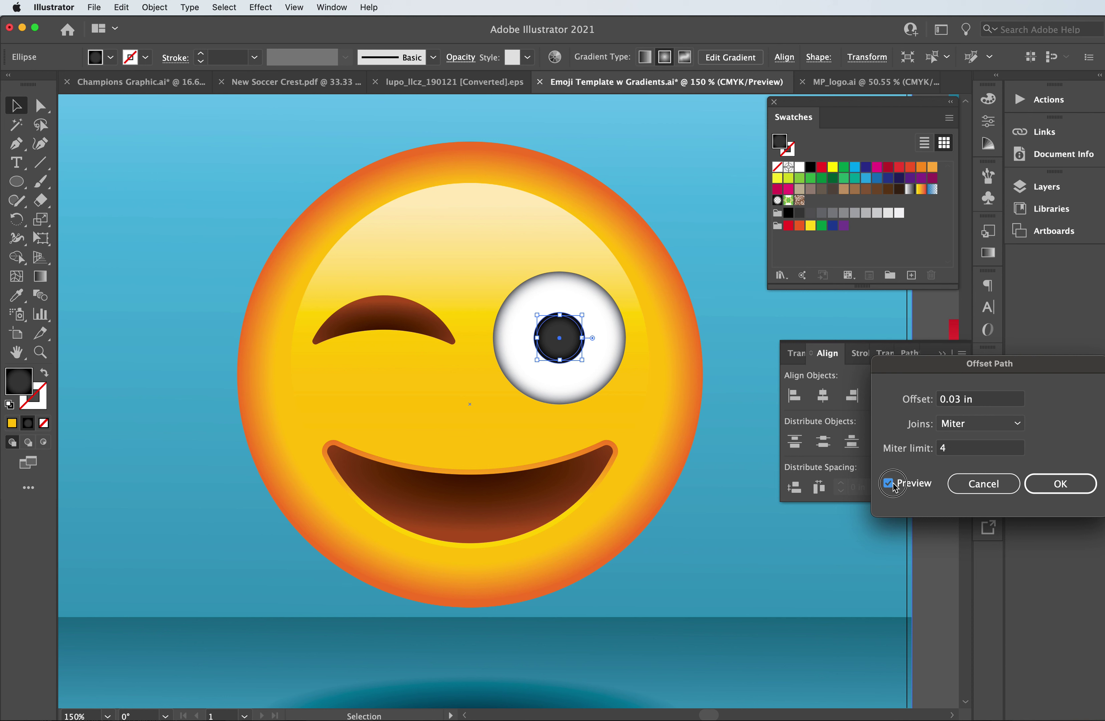
{"action": "left_click", "coordinate": [888, 482]}
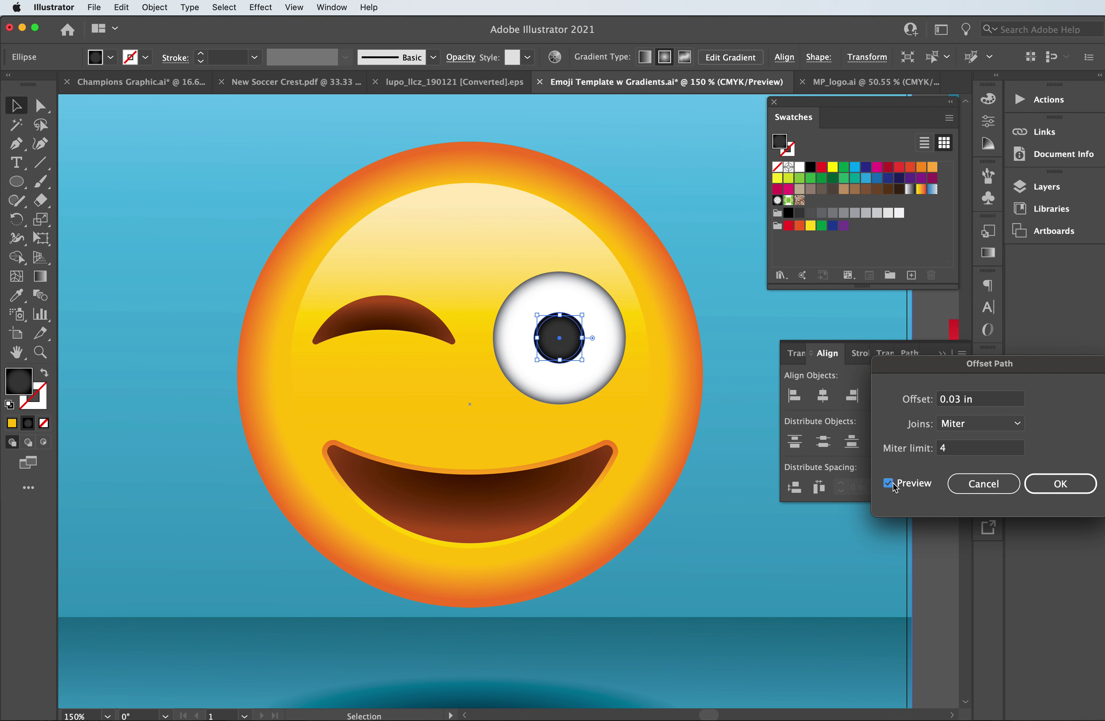
{"action": "left_click", "coordinate": [1058, 485]}
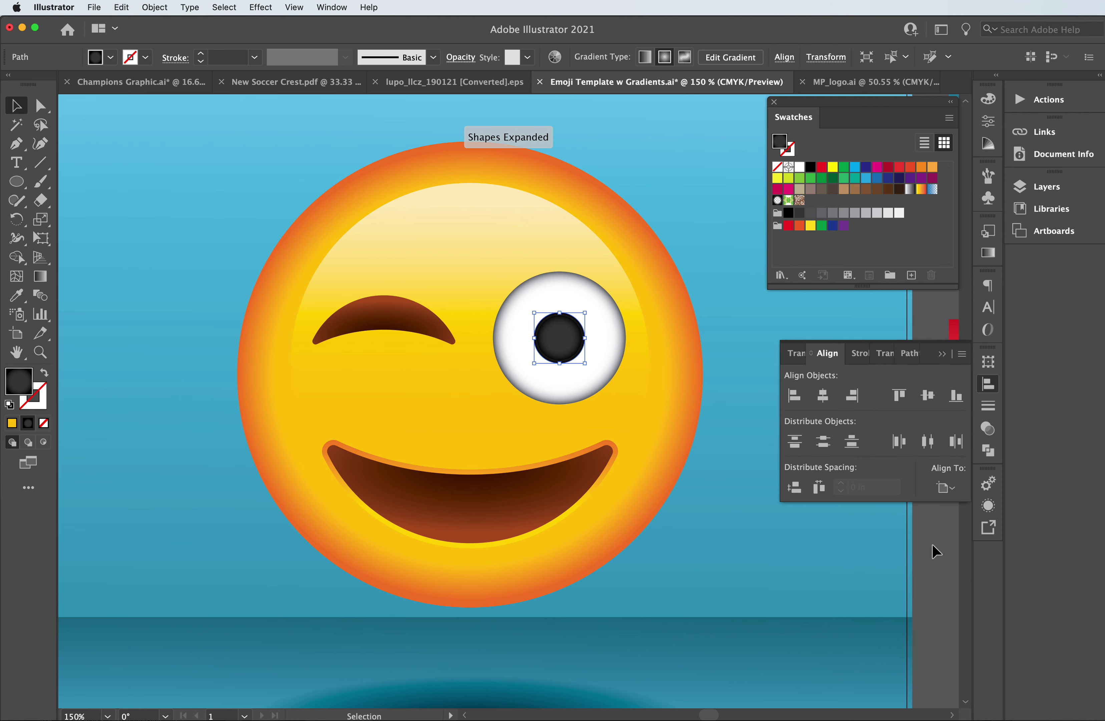
Fill the offset circle around the pupil with the gray-to-dark-teal linear gradient sampled from the gradient squares beside the artboard
{"action": "left_click", "coordinate": [818, 716]}
{"action": "left_click", "coordinate": [817, 716]}
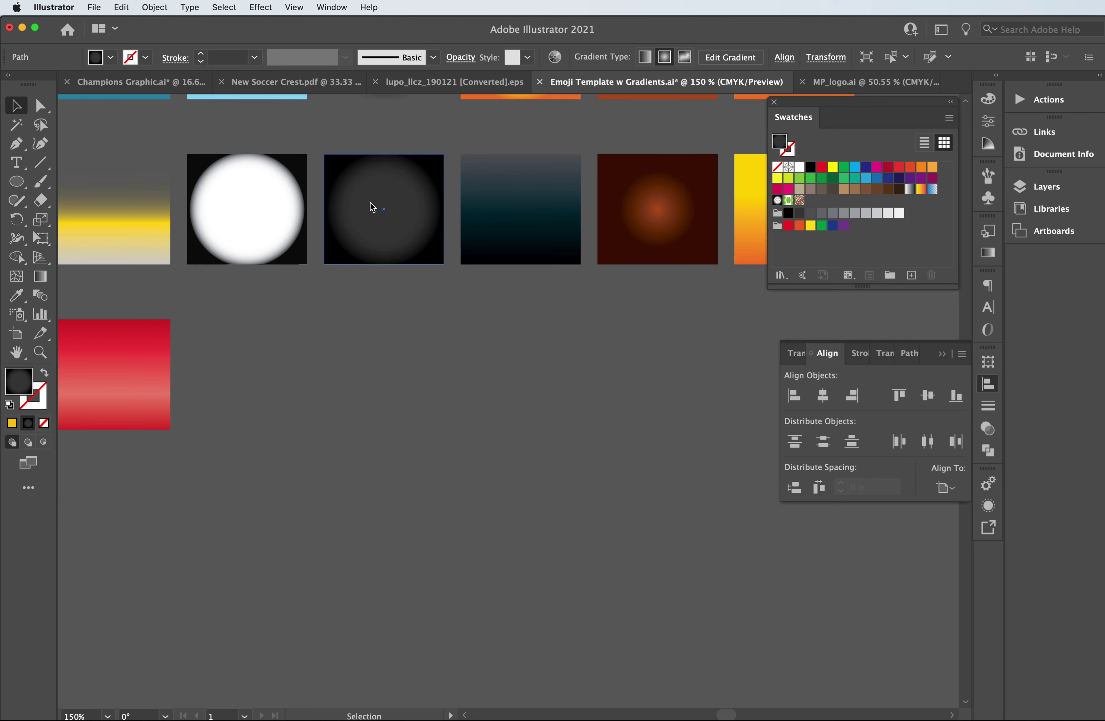
{"action": "left_click", "coordinate": [16, 295]}
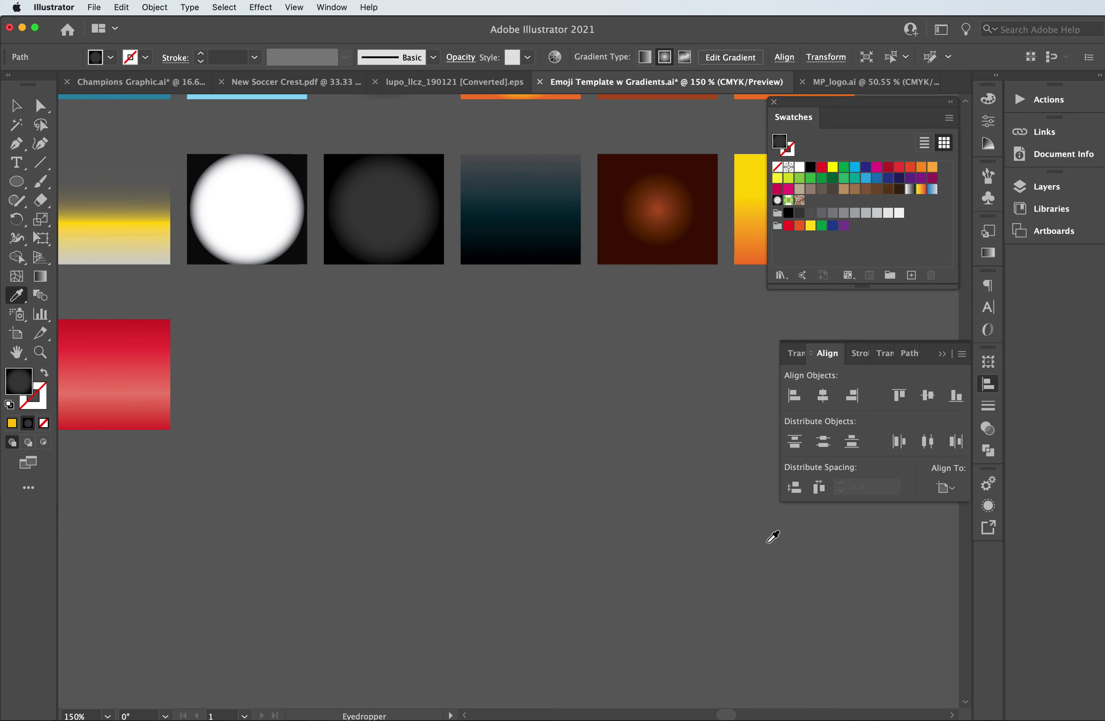
{"action": "scroll", "coordinate": [703, 716], "scroll_direction": "left", "scroll_amount": 10}
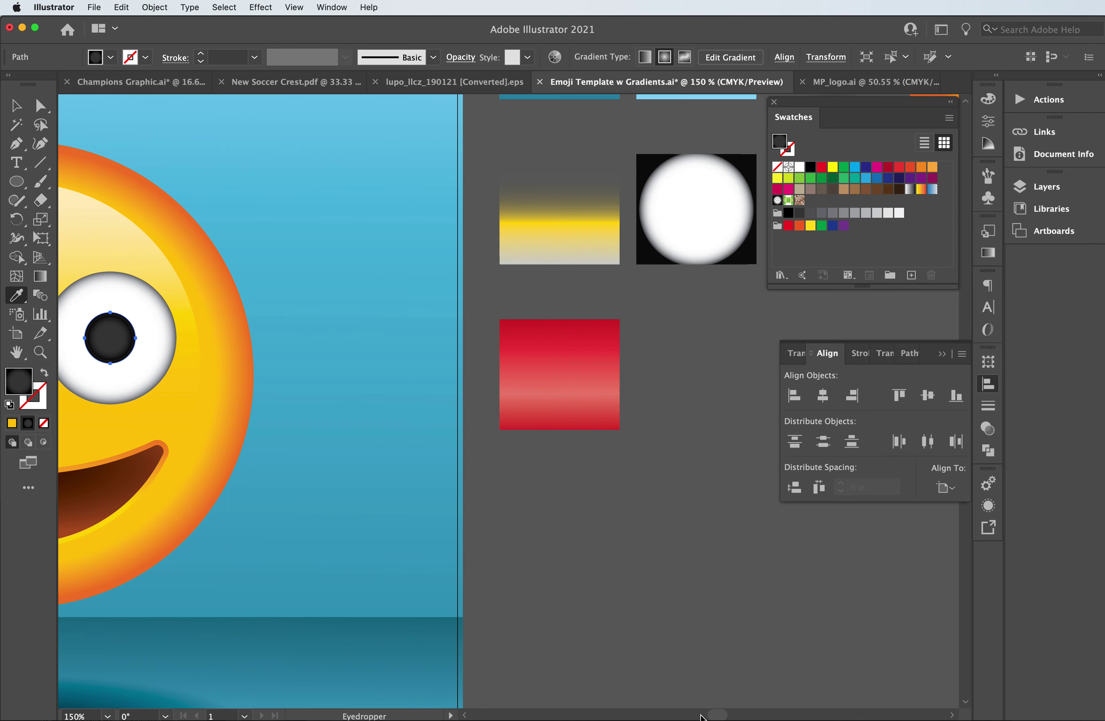
{"action": "scroll", "coordinate": [747, 719], "scroll_direction": "right", "scroll_amount": 10}
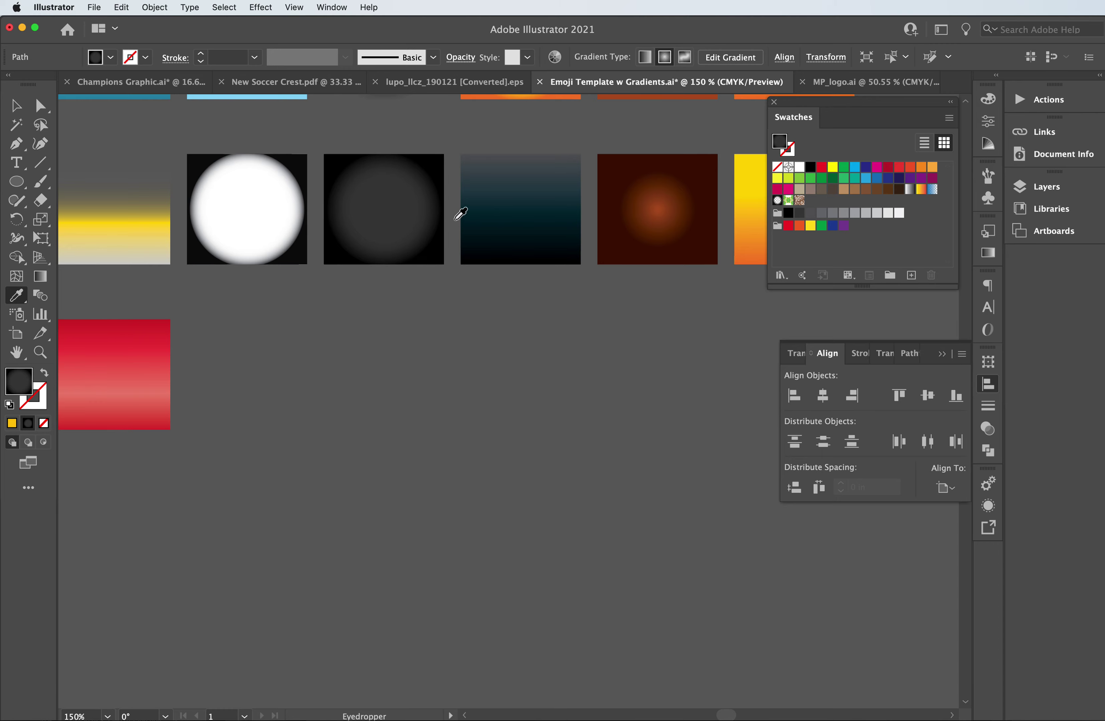
{"action": "left_click", "coordinate": [483, 233]}
{"action": "left_click", "coordinate": [682, 716]}
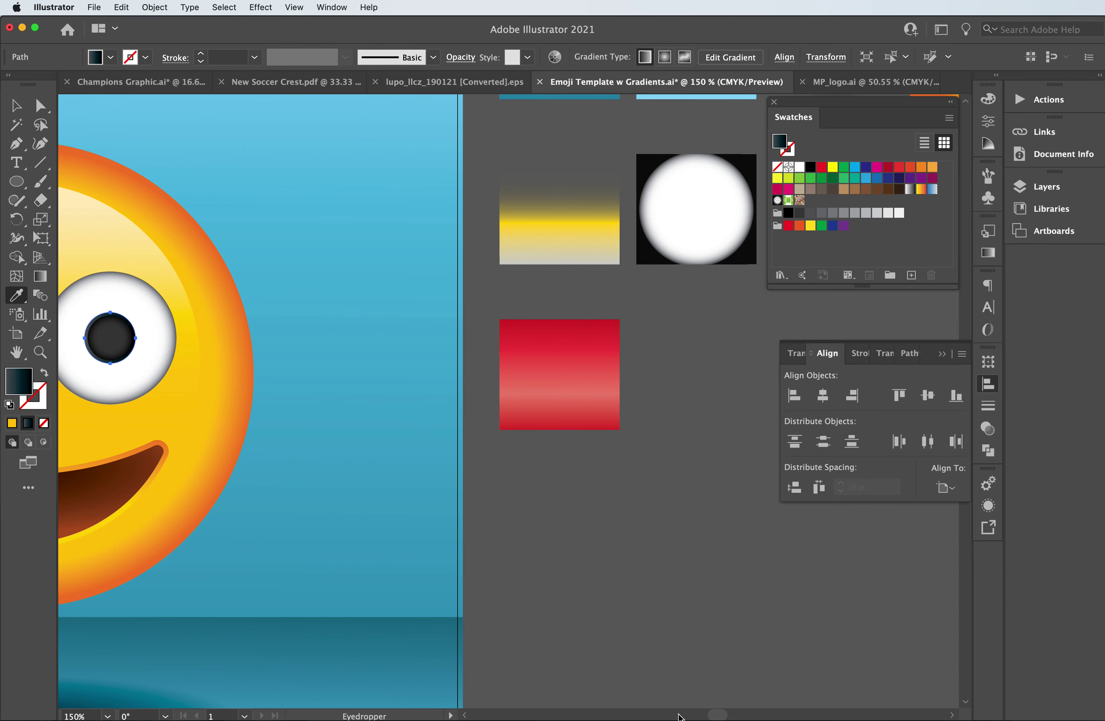
{"action": "left_click", "coordinate": [682, 716]}
Redraw the offset circle's linear gradient vertically from its upper edge to its lower edge
{"action": "left_click", "coordinate": [40, 352]}
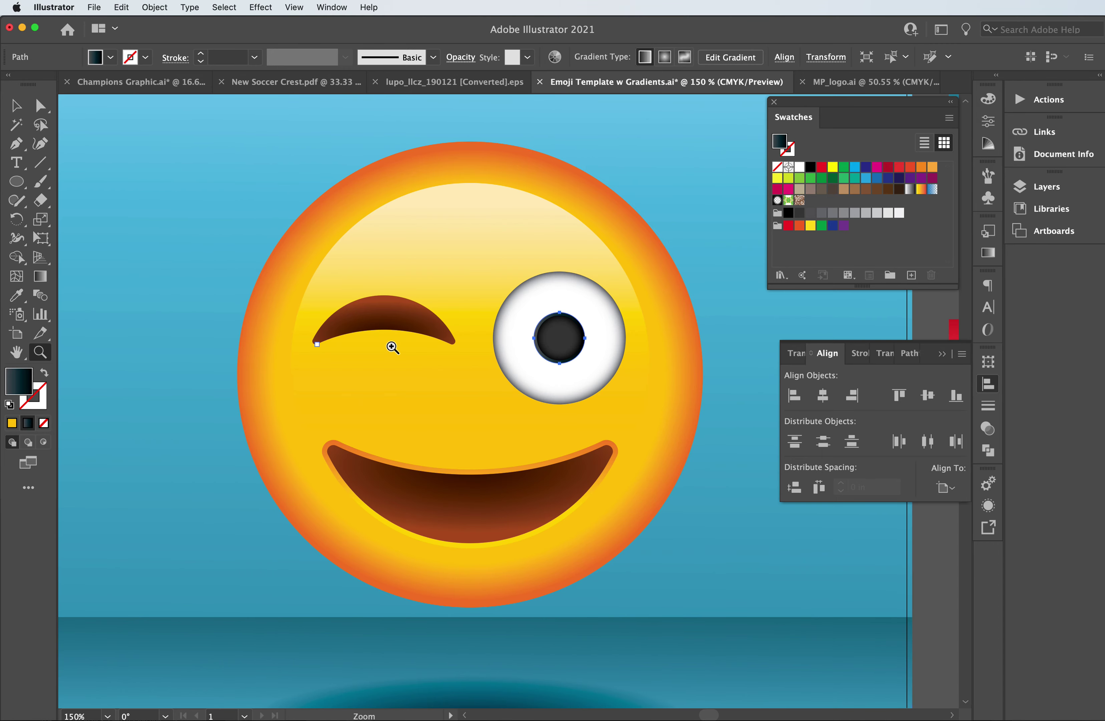
{"action": "double_click", "coordinate": [556, 330]}
{"action": "left_click", "coordinate": [439, 524]}
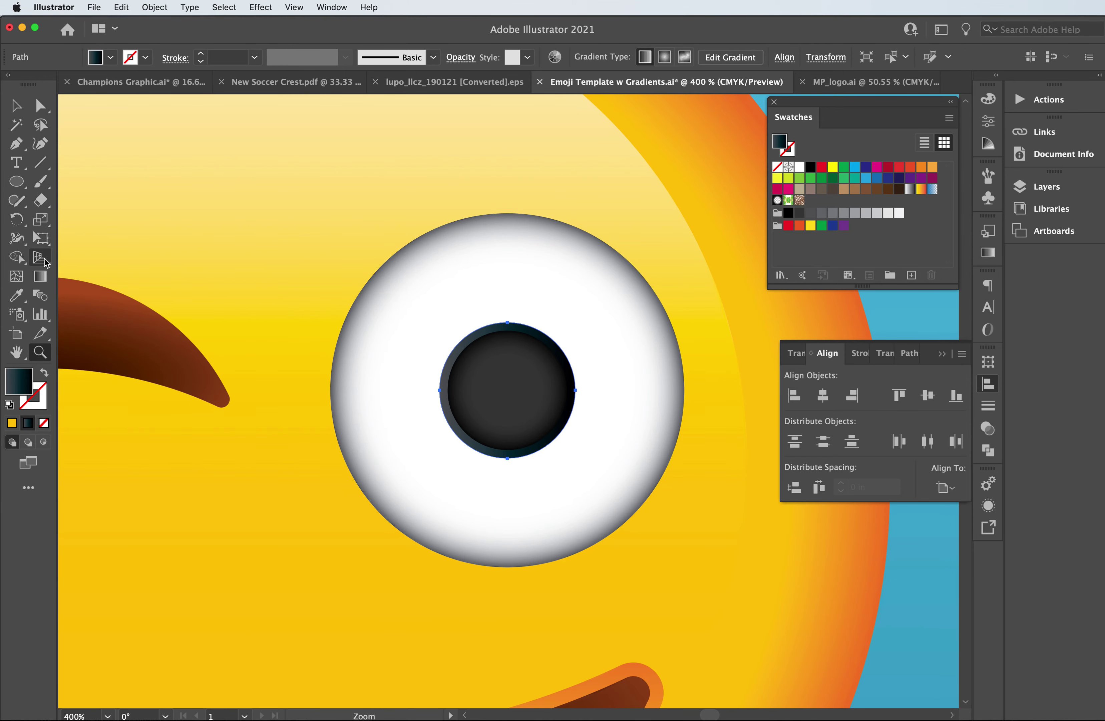
{"action": "left_click", "coordinate": [42, 278]}
{"action": "mouse_move", "coordinate": [521, 327]}
{"action": "left_mouse_down"}
{"action": "mouse_move", "coordinate": [518, 462]}
{"action": "mouse_move", "coordinate": [507, 454]}
{"action": "left_mouse_up"}
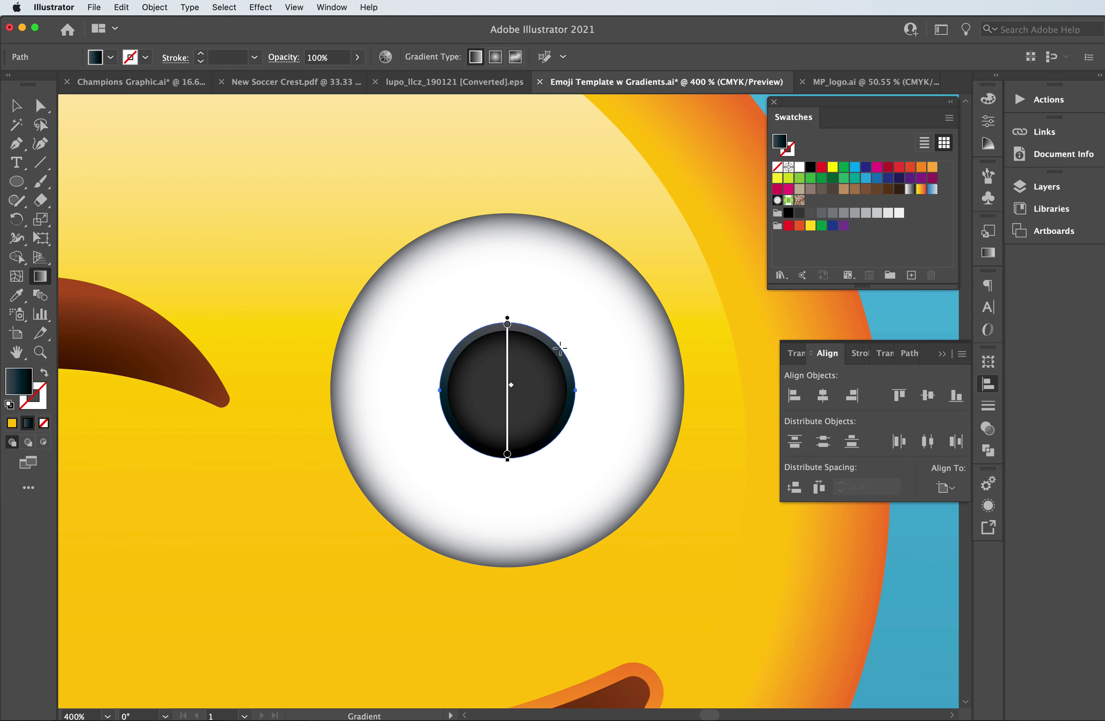
{"action": "key", "text": "v"}
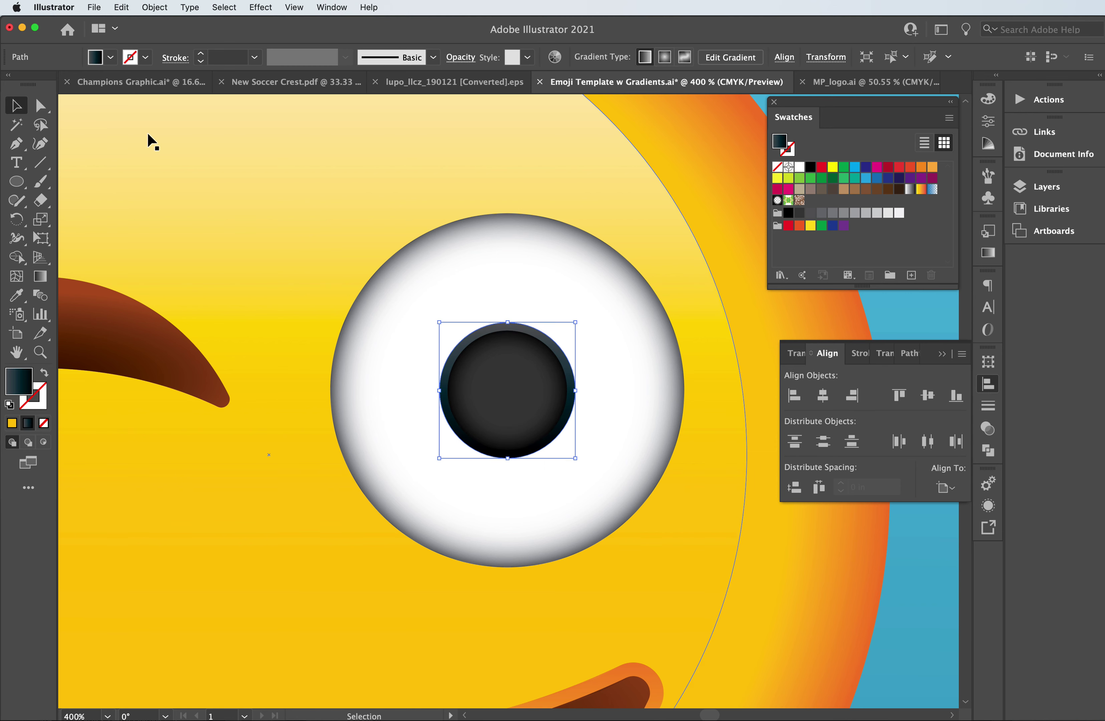
Set the cyan of the black end stop in the outer pupil circle's gradient to 0%
{"action": "left_click", "coordinate": [388, 136]}
{"action": "left_click", "coordinate": [514, 362]}
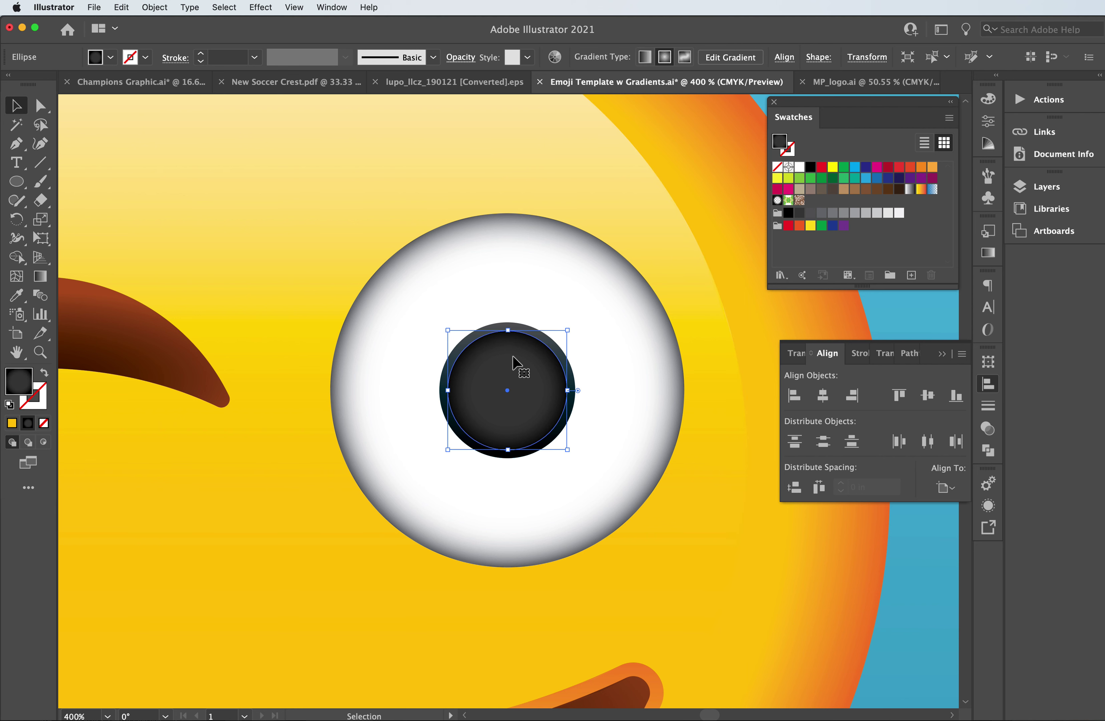
{"action": "left_click", "coordinate": [491, 331]}
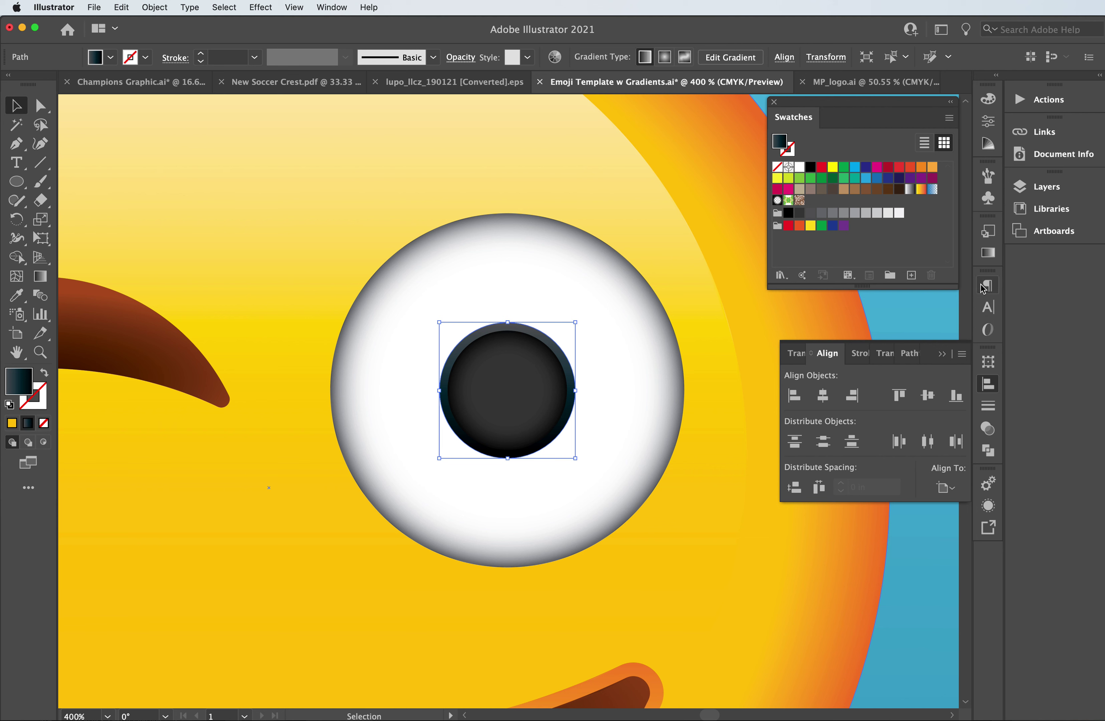
{"action": "left_click", "coordinate": [988, 253]}
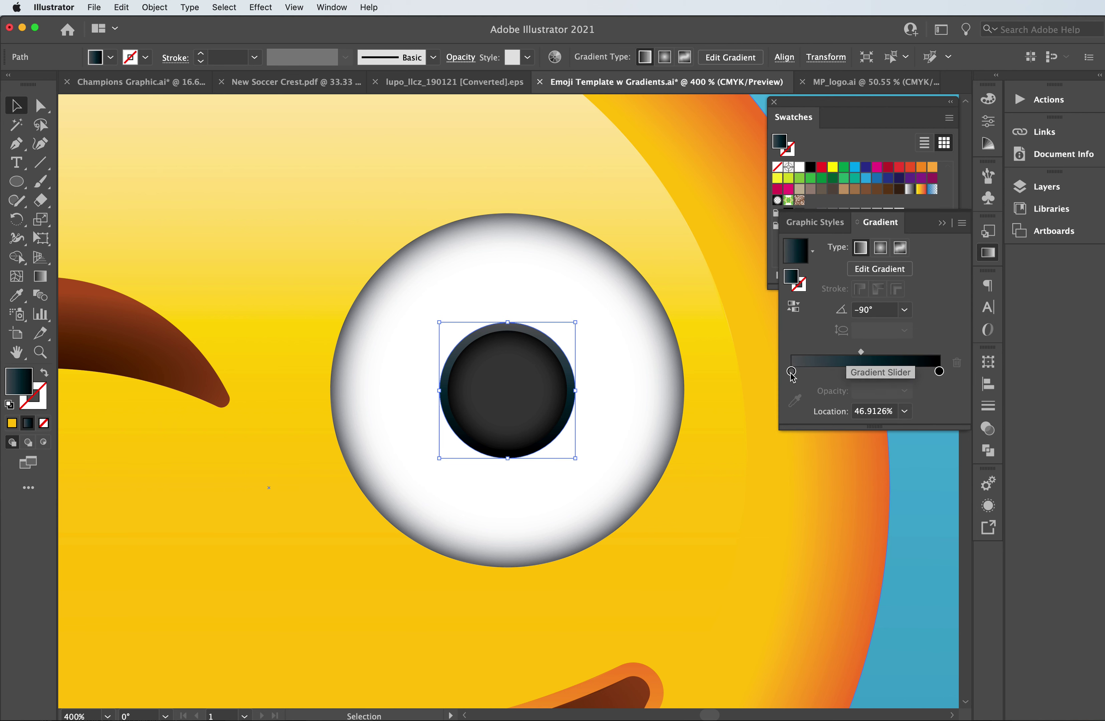
{"action": "double_click", "coordinate": [939, 371]}
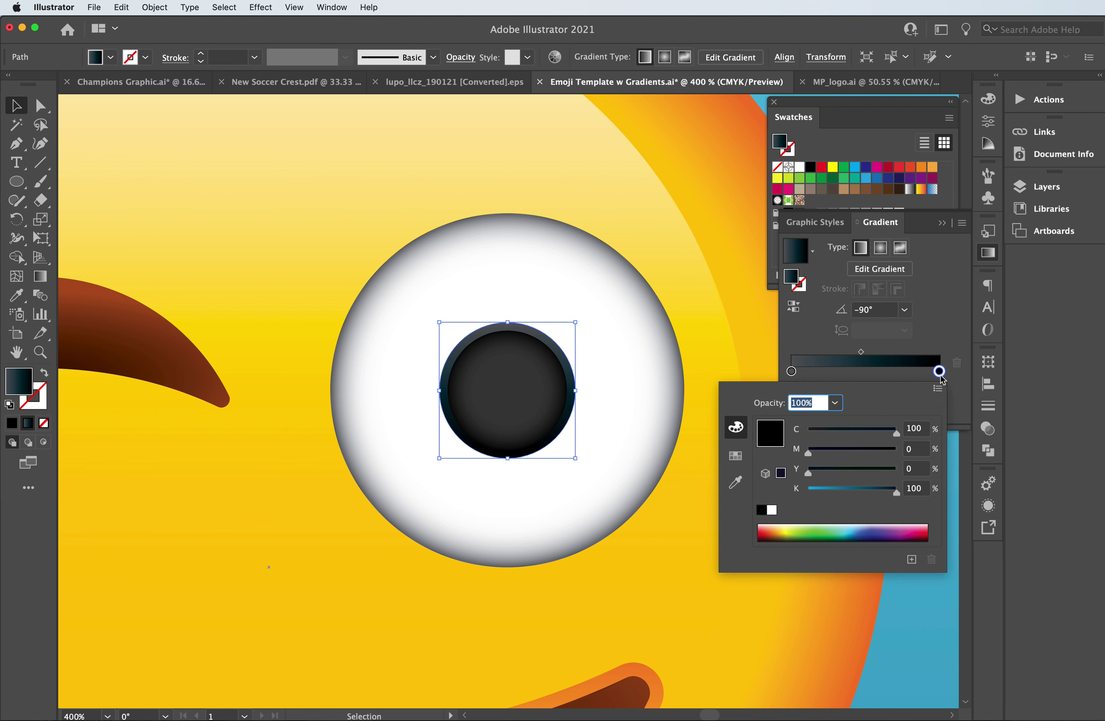
{"action": "left_click_drag", "start_coordinate": [887, 434], "coordinate": [800, 424]}
{"action": "left_click", "coordinate": [519, 357]}
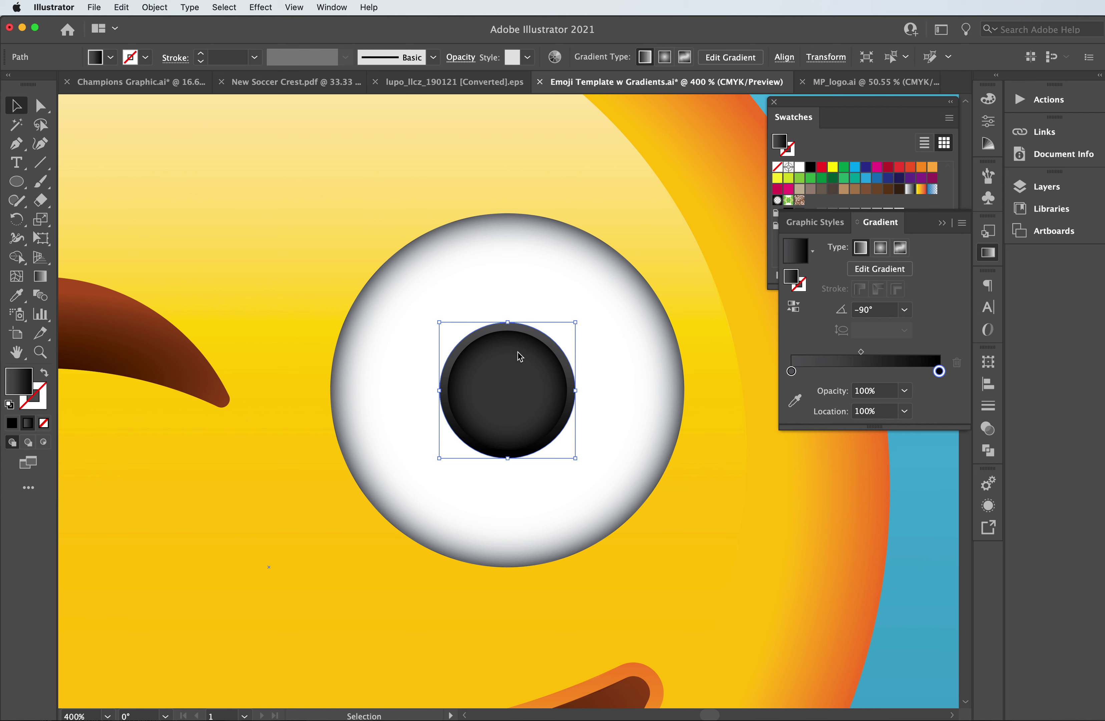
Try 100% cyan in the black end stop of the inner pupil circle's gradient, and return it to 0%
{"action": "left_click", "coordinate": [526, 367]}
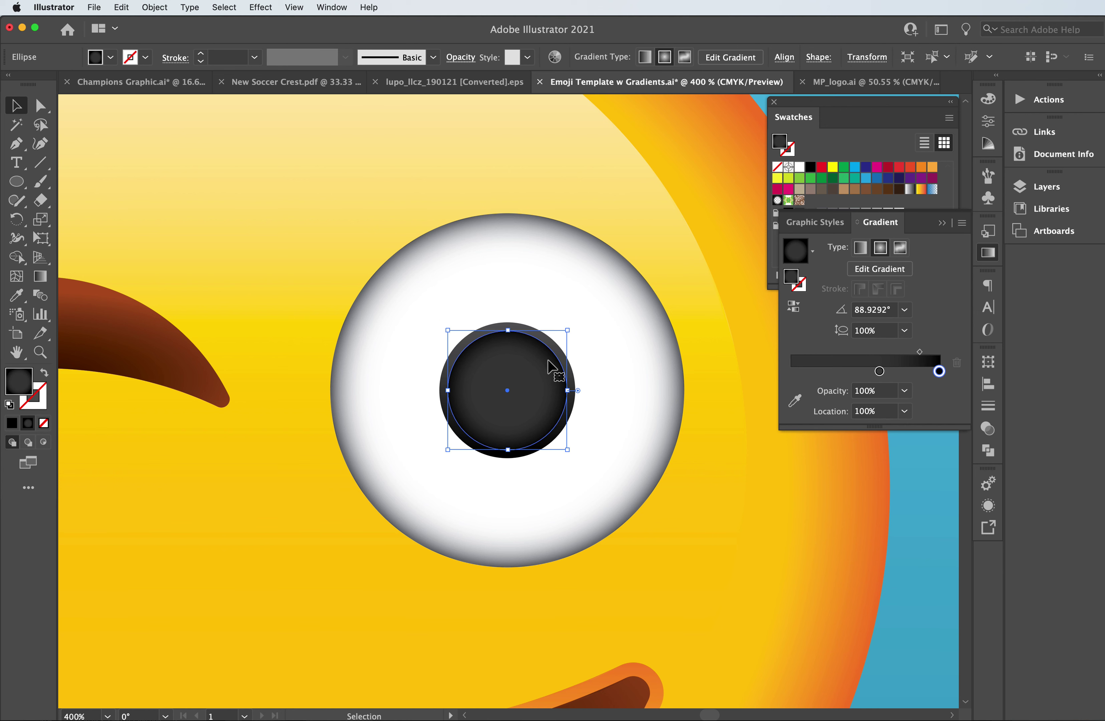
{"action": "double_click", "coordinate": [939, 371]}
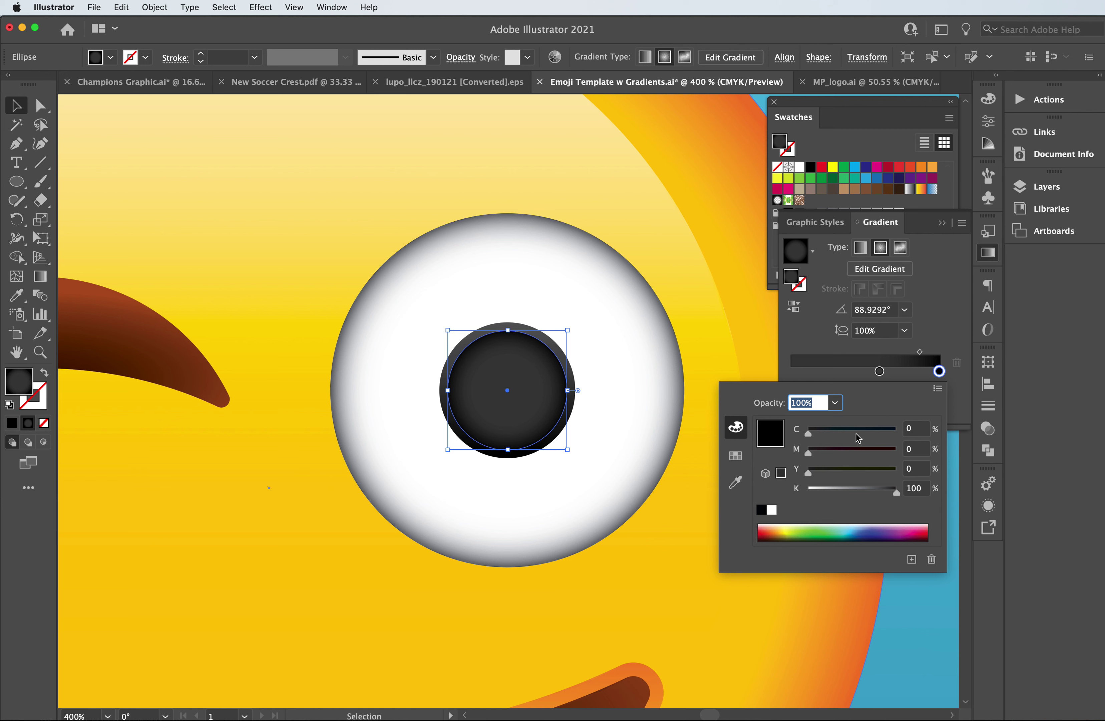
{"action": "left_click_drag", "start_coordinate": [807, 435], "coordinate": [905, 434]}
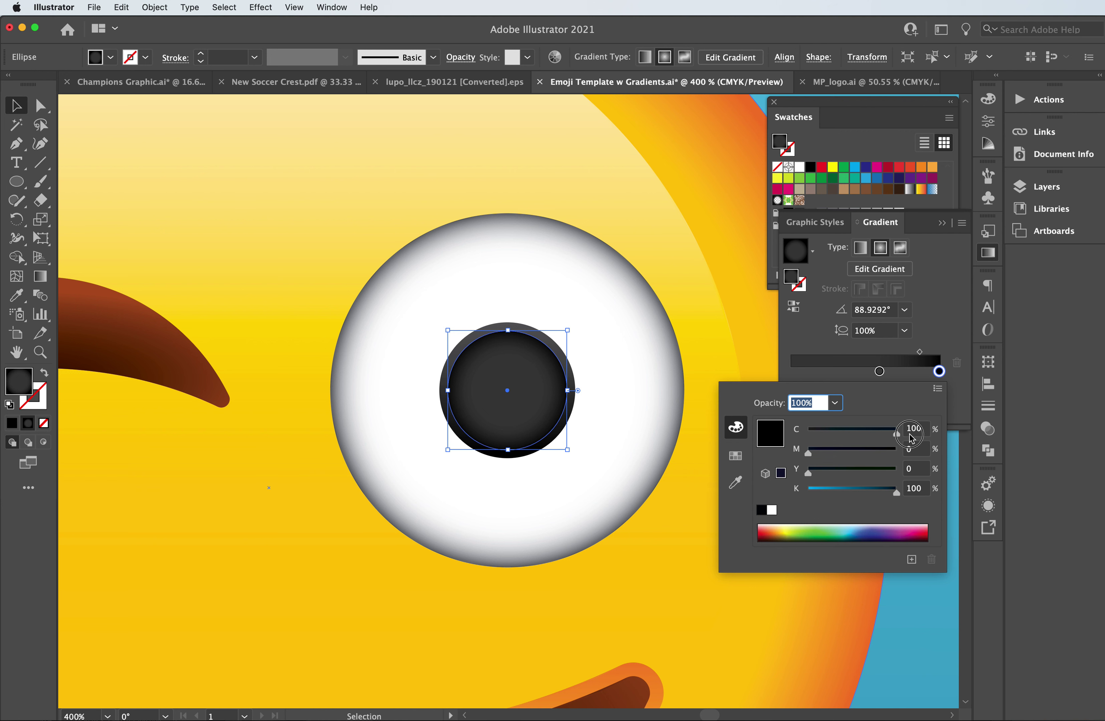
{"action": "left_click_drag", "start_coordinate": [896, 434], "coordinate": [803, 435]}
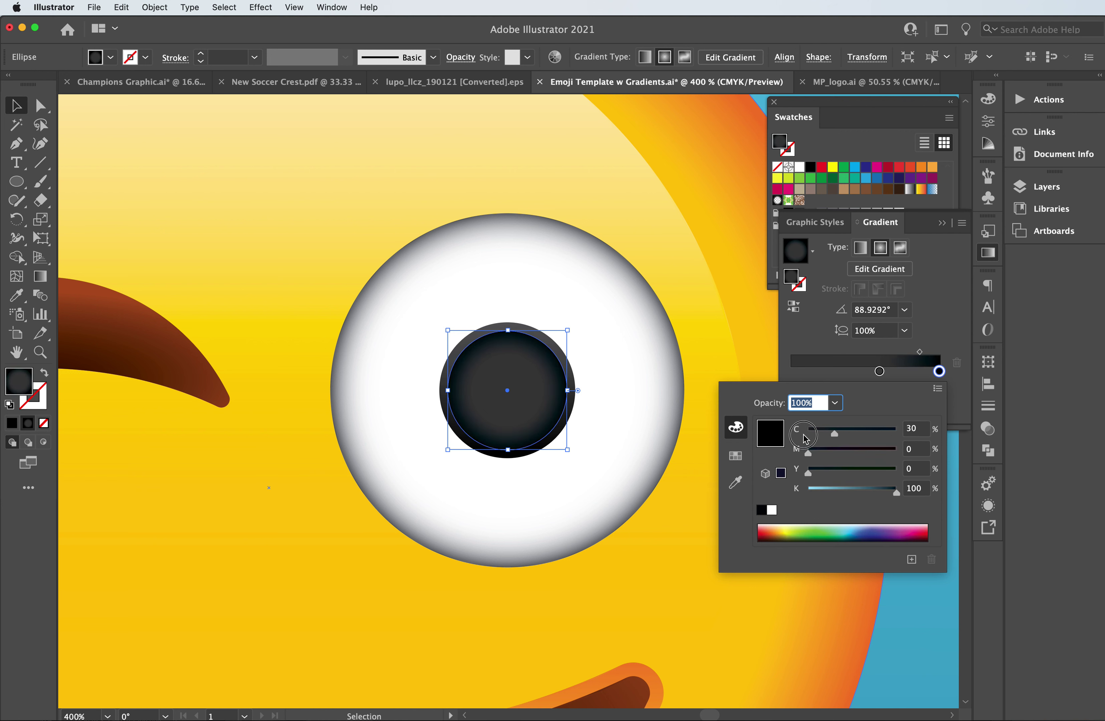
{"action": "left_click", "coordinate": [596, 300]}
Select the inner pupil circle at the center of the white eye
{"action": "left_click", "coordinate": [509, 262]}
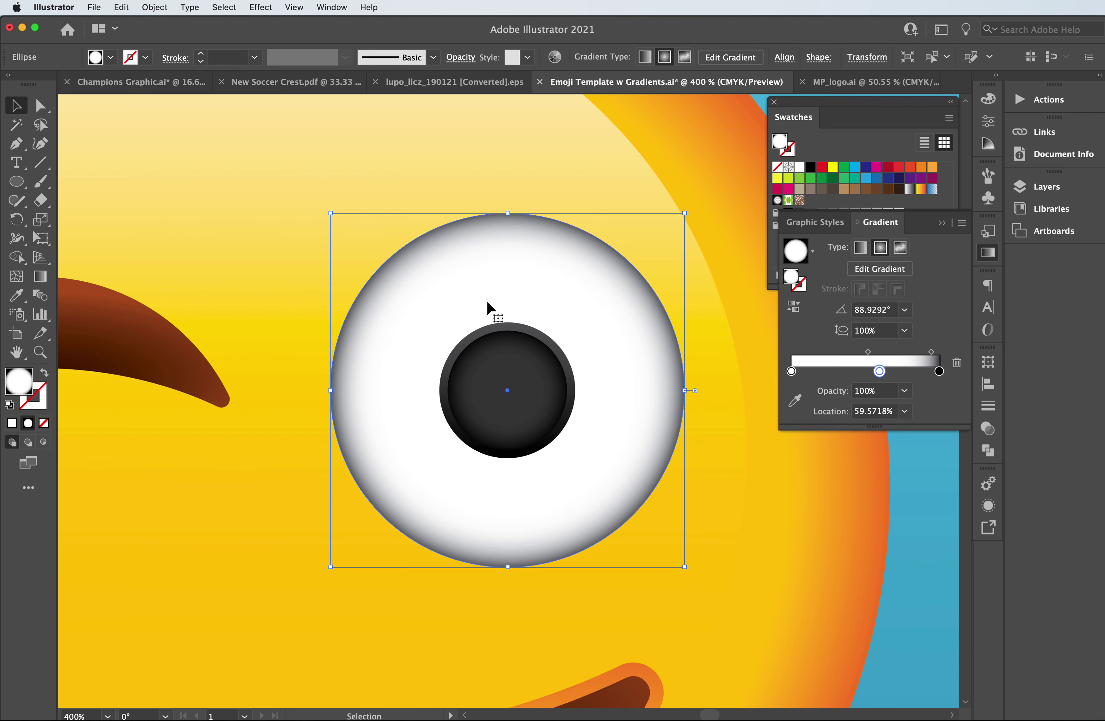
{"action": "left_click", "coordinate": [523, 384]}
{"action": "key", "text": "super+minus"}
{"action": "key", "text": "super+minus"}
{"action": "key", "text": "super+minus"}
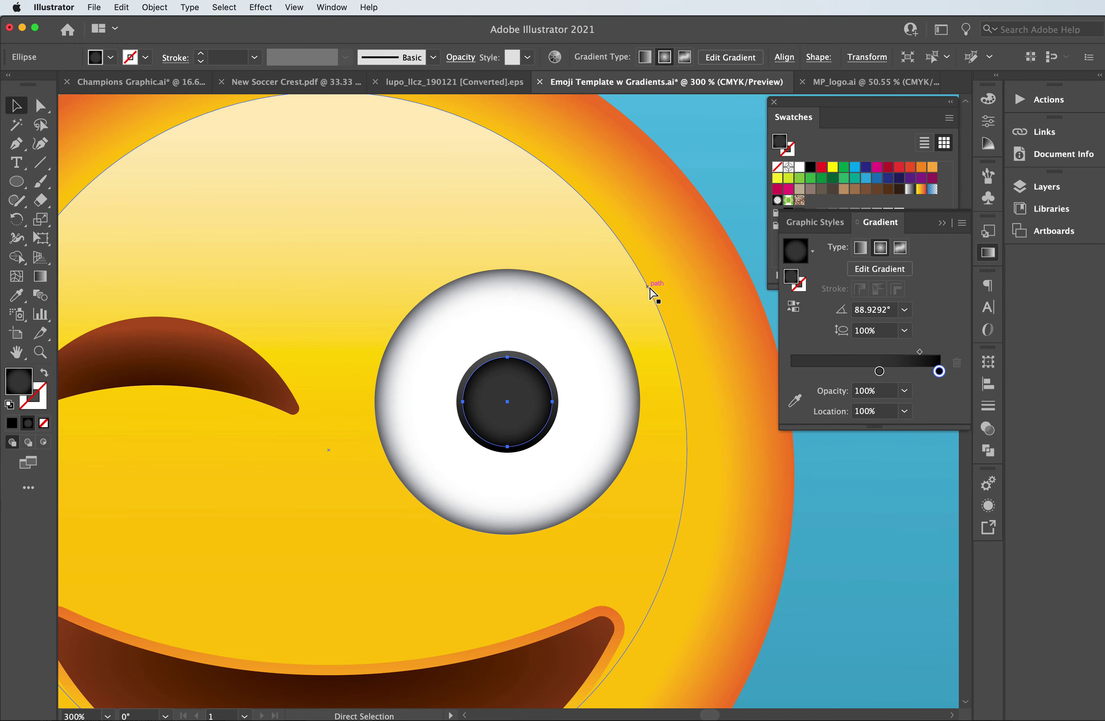
{"action": "key", "text": "v"}
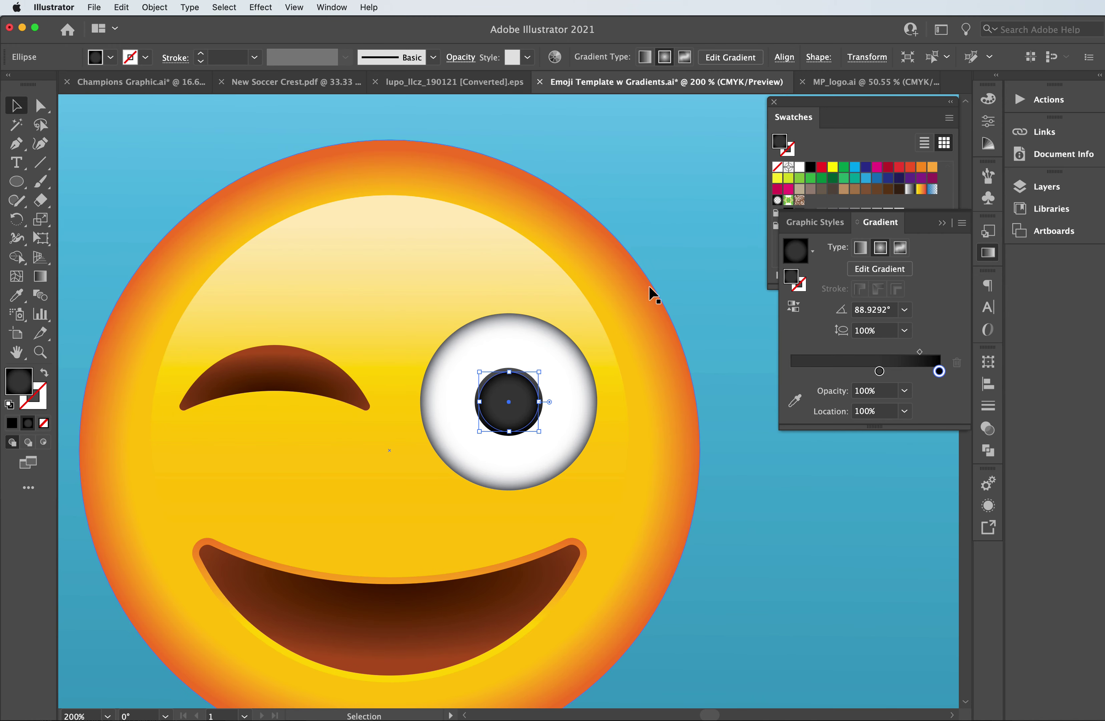
Move the closed-eye shape over the white open eye and bring it to the front
{"action": "left_click", "coordinate": [635, 225]}
{"action": "key", "text": "super+plus"}
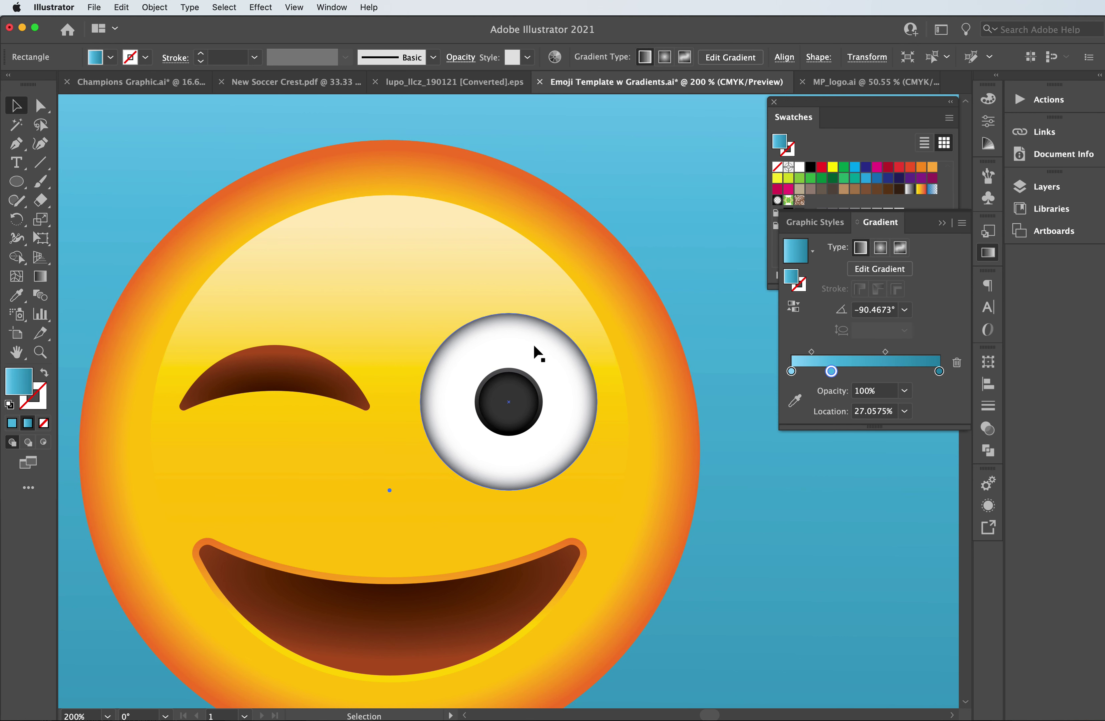
{"action": "left_click", "coordinate": [315, 384]}
{"action": "left_click_drag", "start_coordinate": [284, 374], "coordinate": [511, 378]}
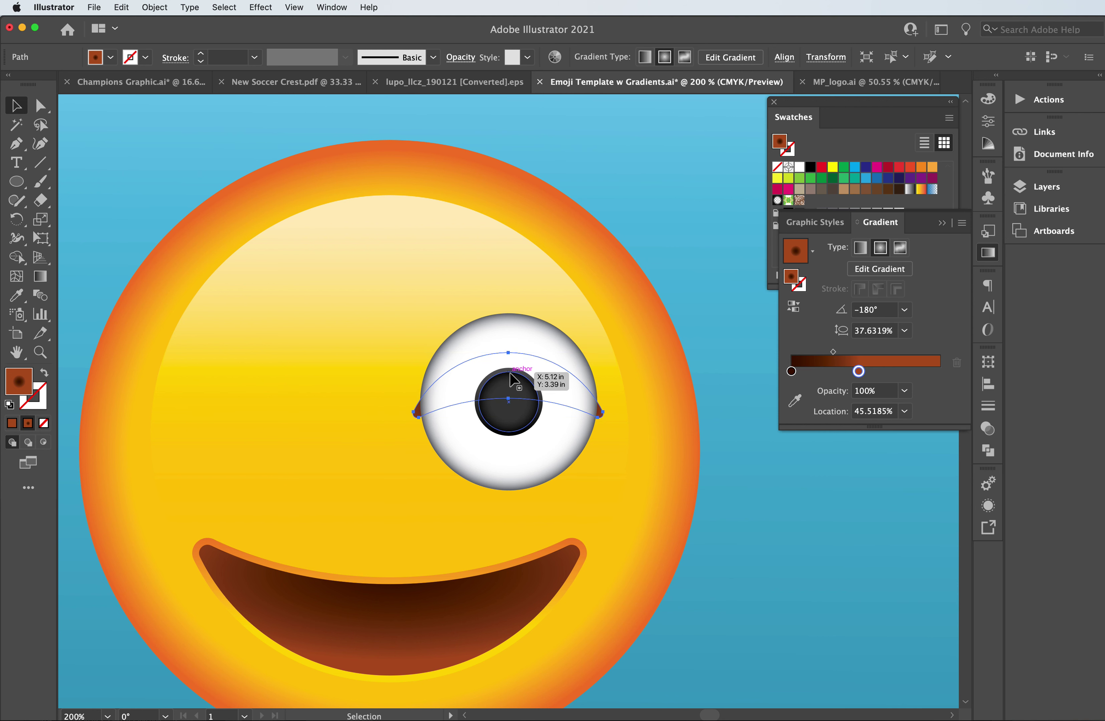
{"action": "key", "text": "super+shift+bracketright"}
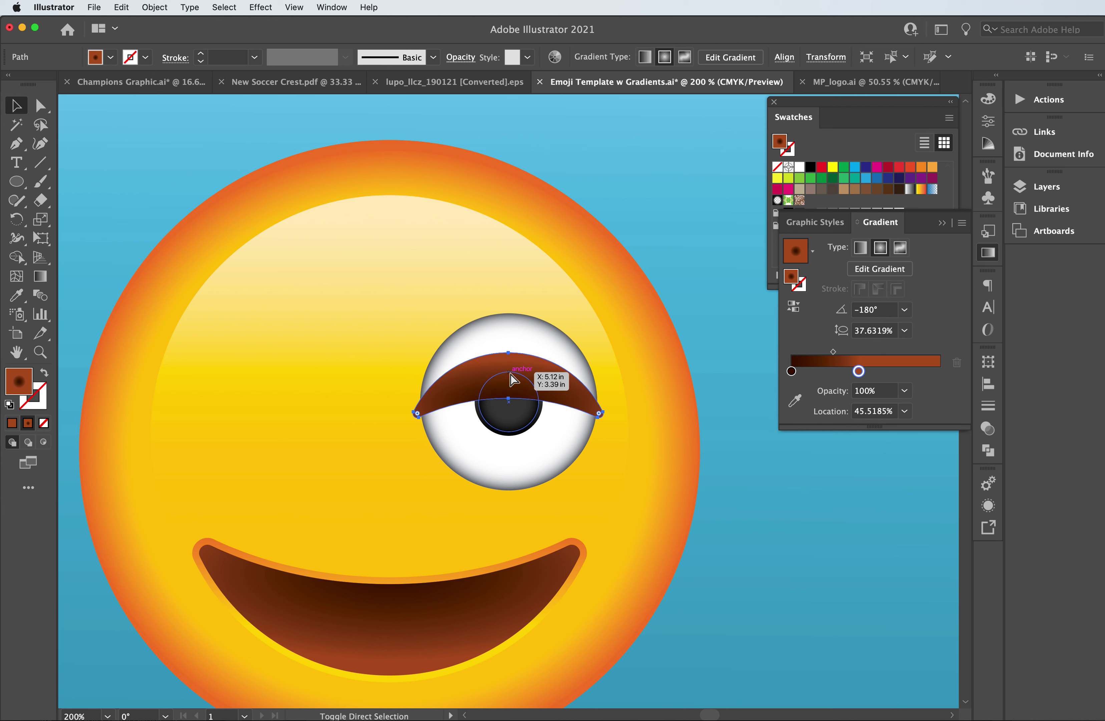
Narrow the closed-eye shape to about the white eye's width, flatten its arc, and return it to the winking position
{"action": "mouse_move", "coordinate": [521, 379]}
{"action": "left_mouse_down"}
{"action": "mouse_move", "coordinate": [531, 391]}
{"action": "mouse_move", "coordinate": [517, 381]}
{"action": "left_mouse_up"}
{"action": "left_click_drag", "start_coordinate": [607, 387], "coordinate": [598, 388]}
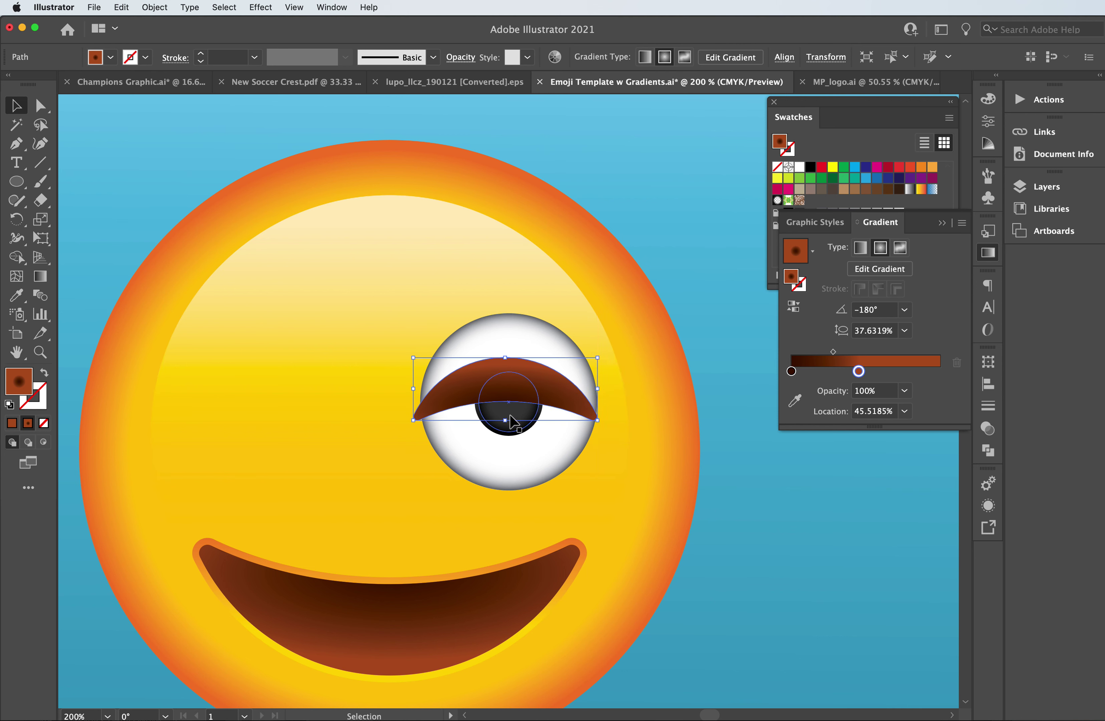
{"action": "left_click_drag", "start_coordinate": [509, 420], "coordinate": [306, 377]}
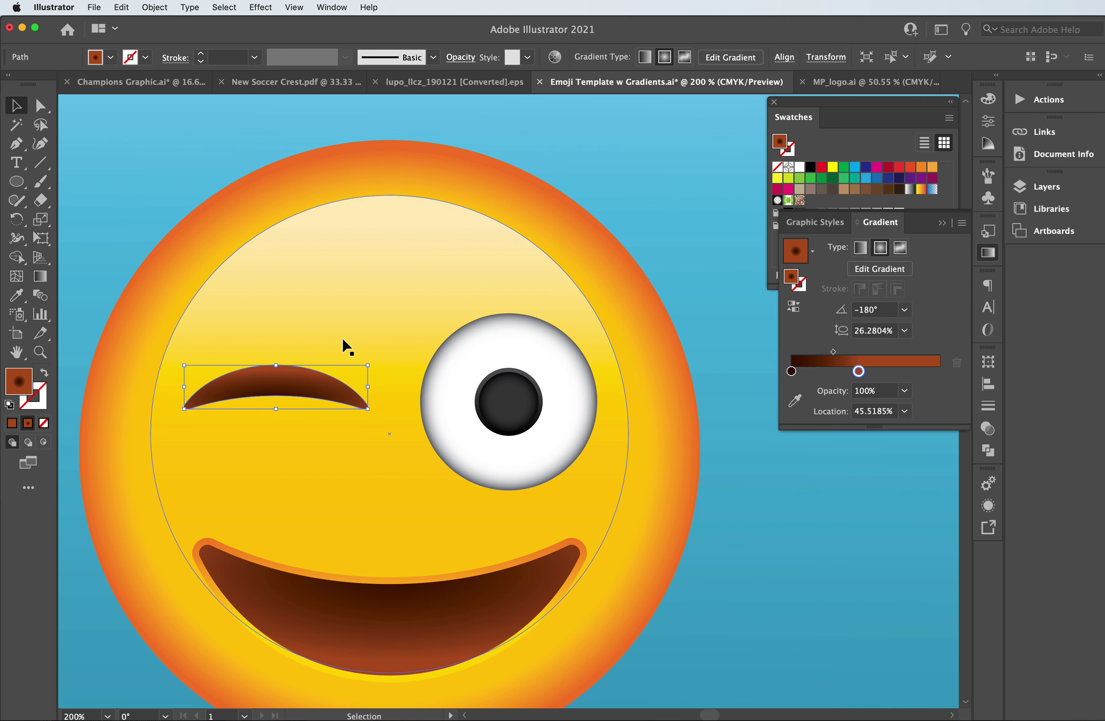
Offset the closed-eye shape's path by 0.03 in with miter joins and a miter limit of 4
{"action": "left_click", "coordinate": [156, 7]}
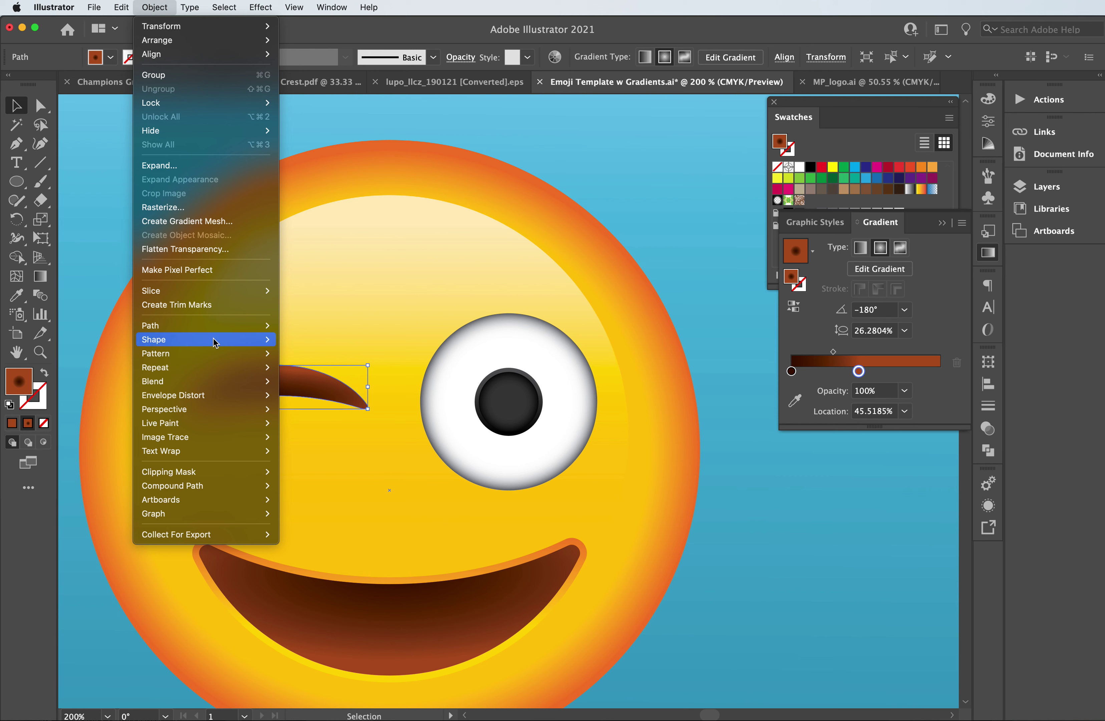
{"action": "mouse_move", "coordinate": [216, 326]}
{"action": "left_click", "coordinate": [310, 374]}
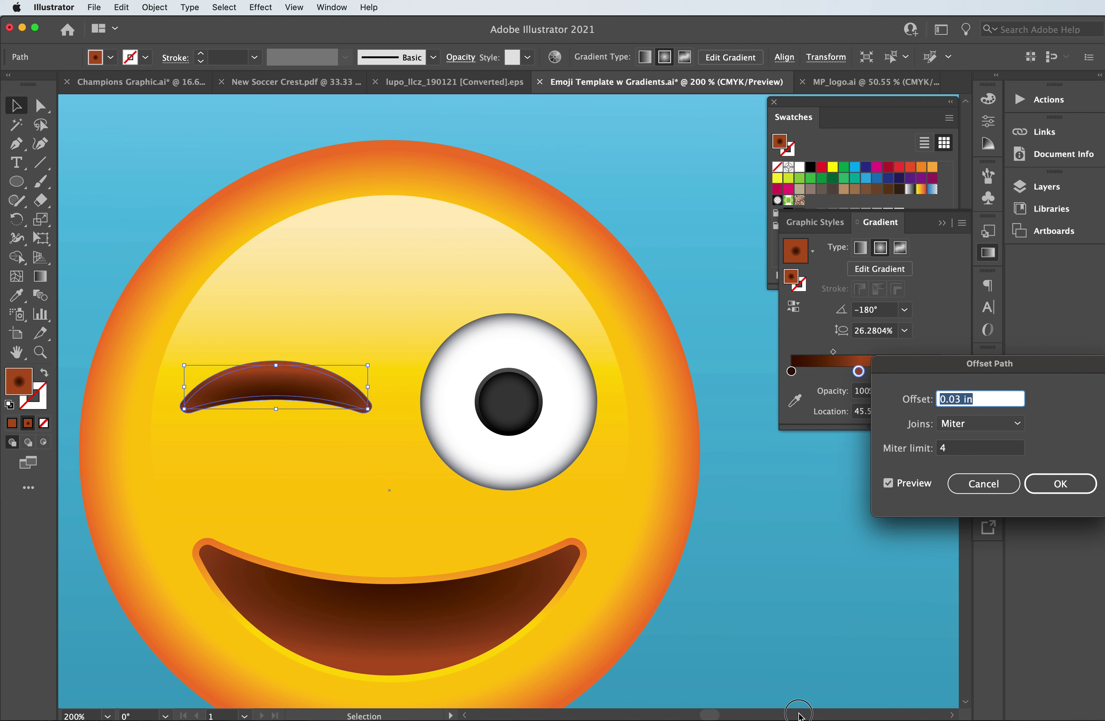
{"action": "left_click", "coordinate": [1060, 482]}
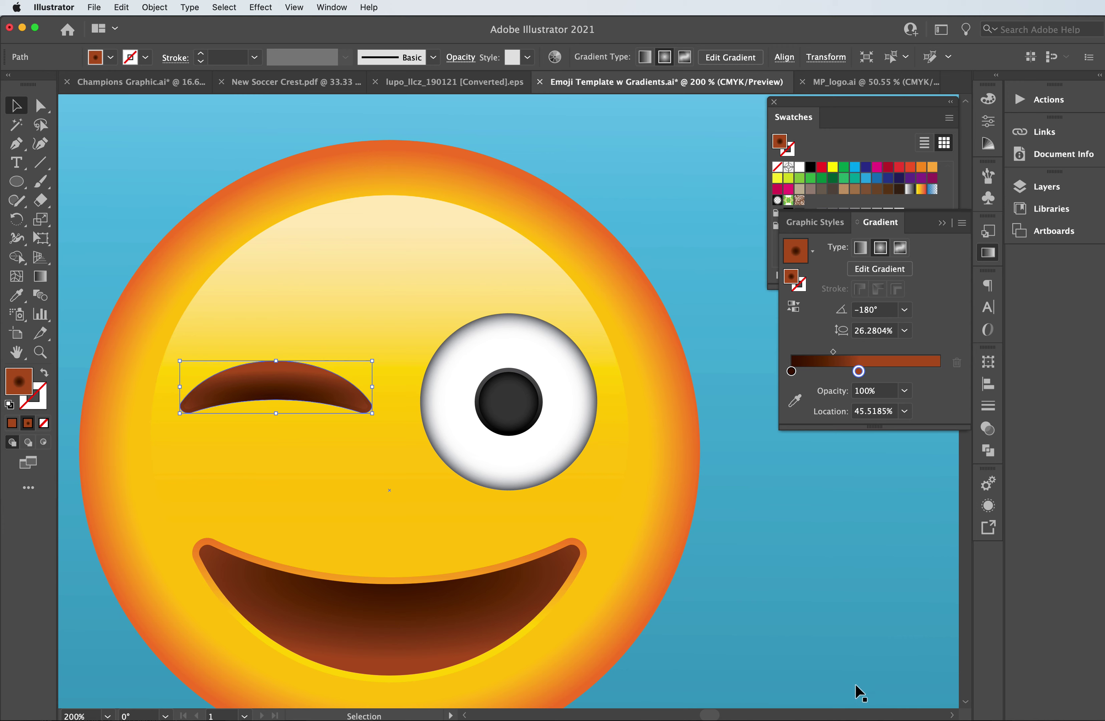
Fill the offset outline around the closed eye with the yellow-to-orange sample gradient using the Eyedropper
{"action": "left_click", "coordinate": [844, 703]}
{"action": "scroll", "coordinate": [846, 715], "scroll_direction": "right", "scroll_amount": 5}
{"action": "scroll", "coordinate": [845, 714], "scroll_direction": "right", "scroll_amount": 10}
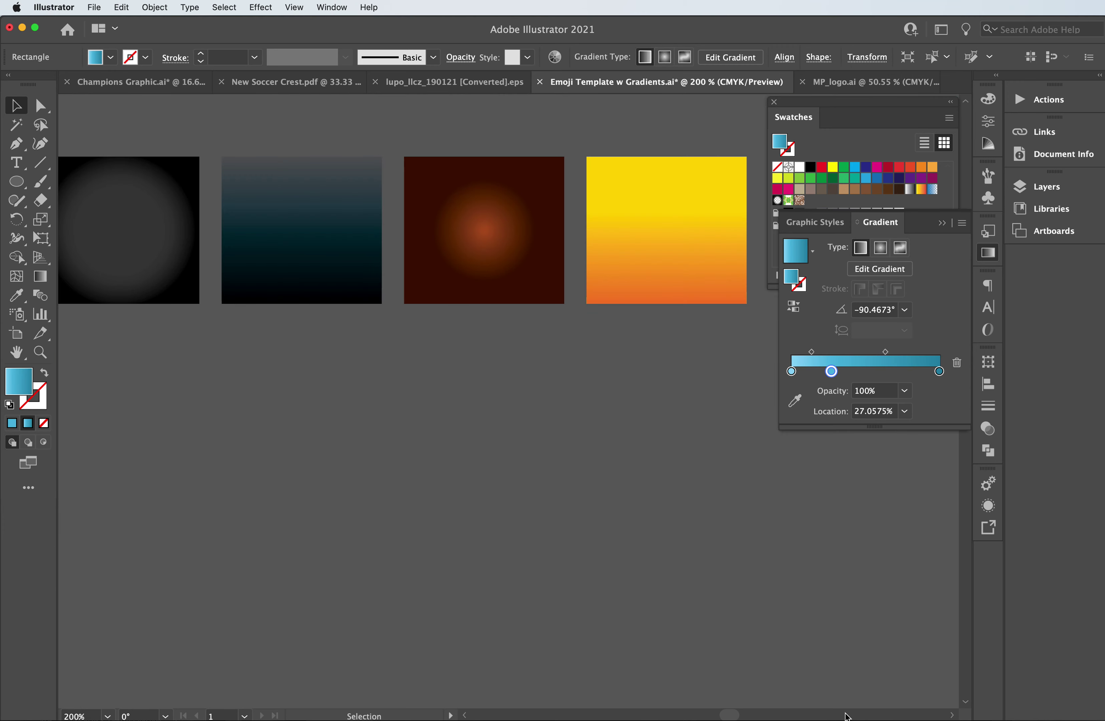
{"action": "scroll", "coordinate": [650, 713], "scroll_direction": "left", "scroll_amount": 10}
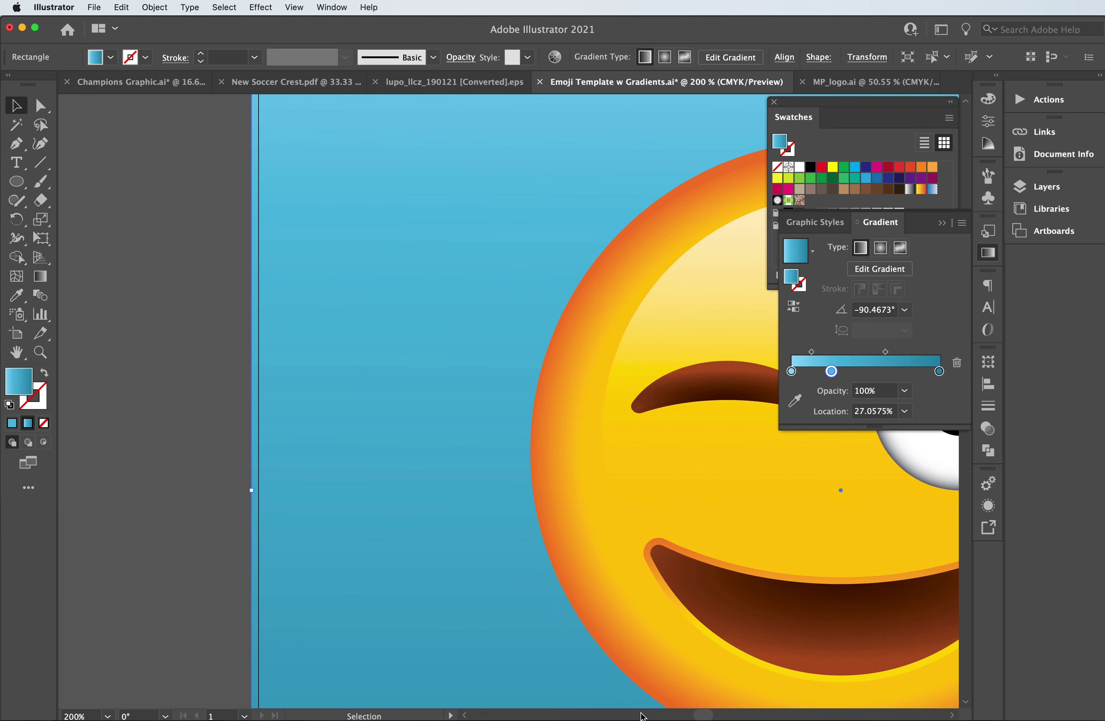
{"action": "left_click", "coordinate": [663, 378]}
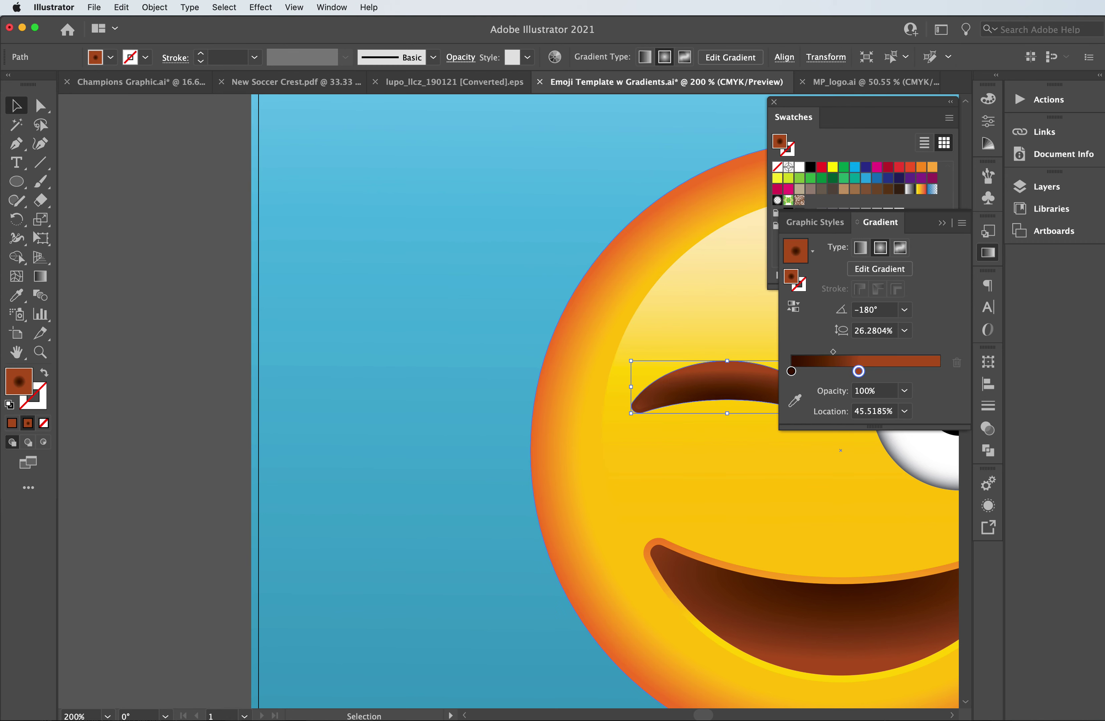
{"action": "scroll", "coordinate": [891, 717], "scroll_direction": "right", "scroll_amount": 15}
{"action": "scroll", "coordinate": [886, 715], "scroll_direction": "right", "scroll_amount": 10}
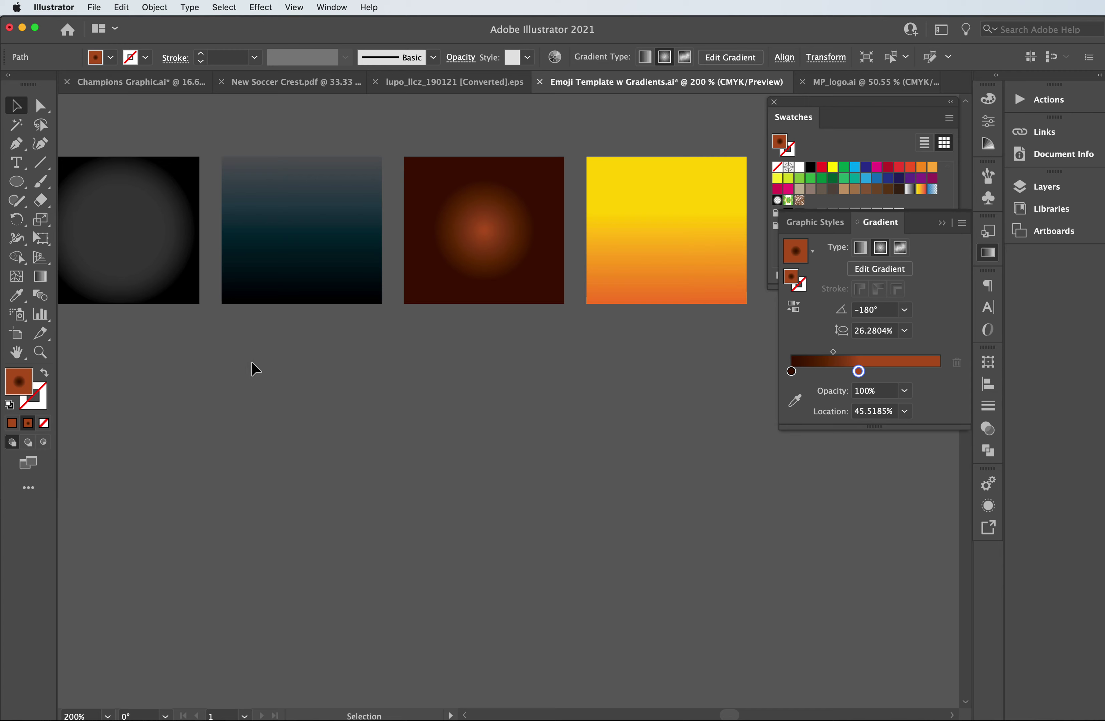
{"action": "key", "text": "i"}
{"action": "left_click", "coordinate": [677, 242]}
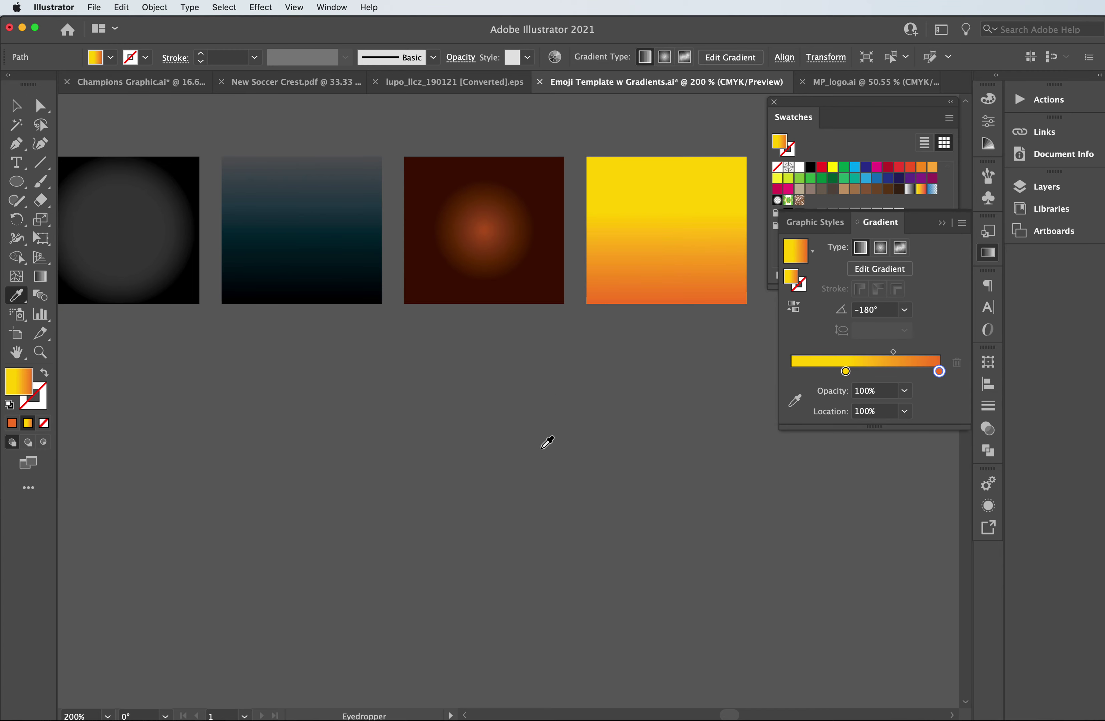
{"action": "scroll", "coordinate": [617, 715], "scroll_direction": "left", "scroll_amount": 20}
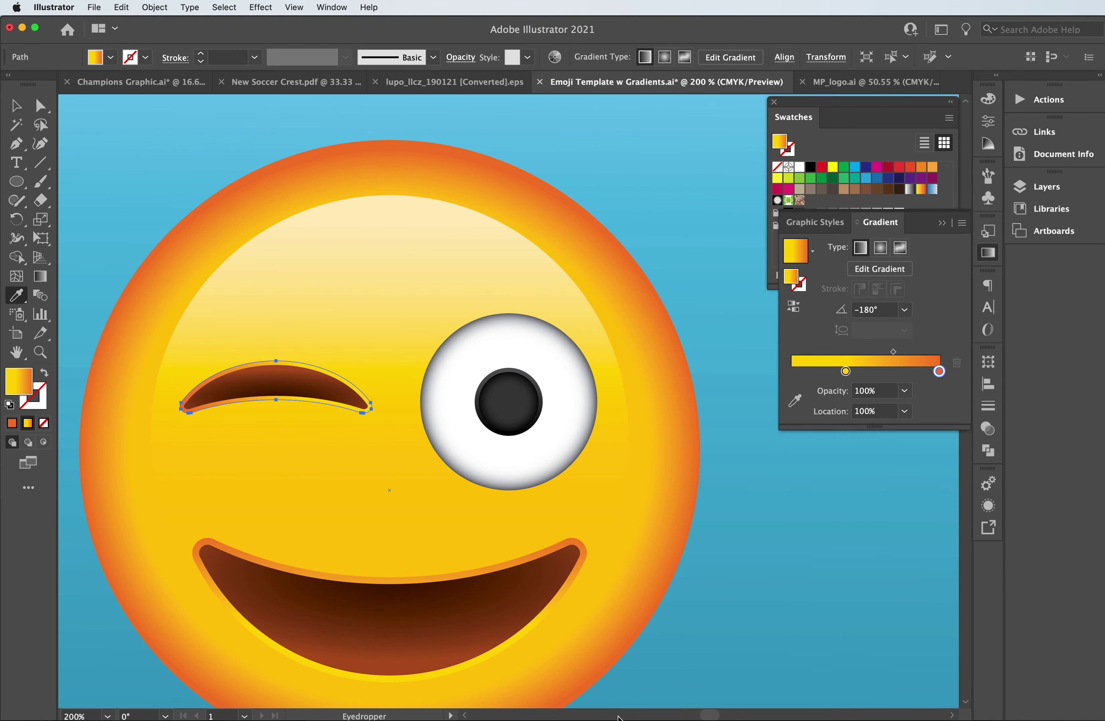
{"action": "scroll", "coordinate": [617, 716], "scroll_direction": "left", "scroll_amount": 10}
{"action": "scroll", "coordinate": [718, 699], "scroll_direction": "right", "scroll_amount": 7}
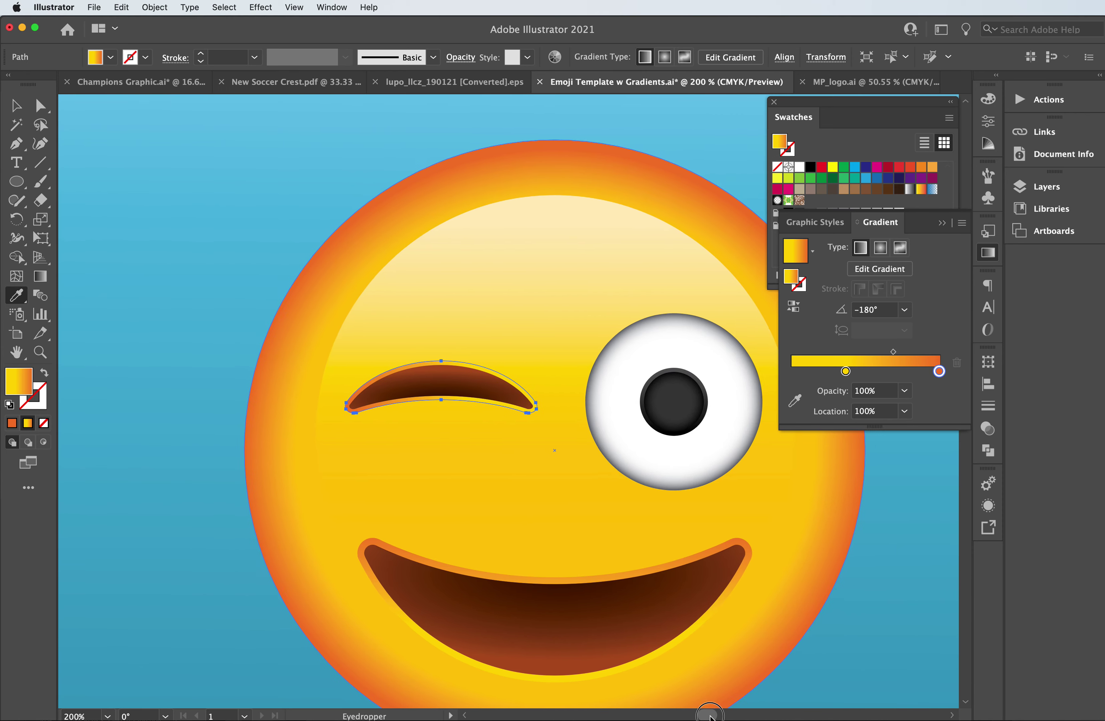
Redraw the closed-eye outline's linear gradient vertically from its lower edge to its upper edge, and deselect the outline
{"action": "left_click", "coordinate": [40, 276]}
{"action": "left_click", "coordinate": [336, 386]}
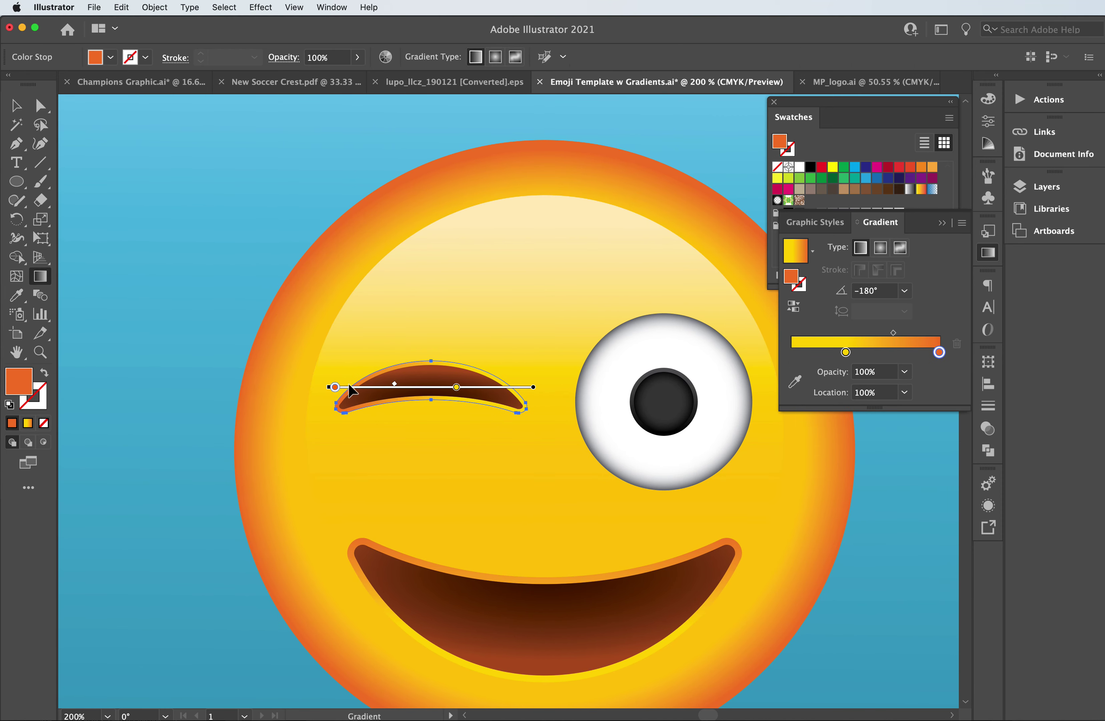
{"action": "mouse_move", "coordinate": [426, 359]}
{"action": "left_mouse_down"}
{"action": "mouse_move", "coordinate": [426, 402]}
{"action": "mouse_move", "coordinate": [450, 408]}
{"action": "mouse_move", "coordinate": [456, 365]}
{"action": "left_mouse_up"}
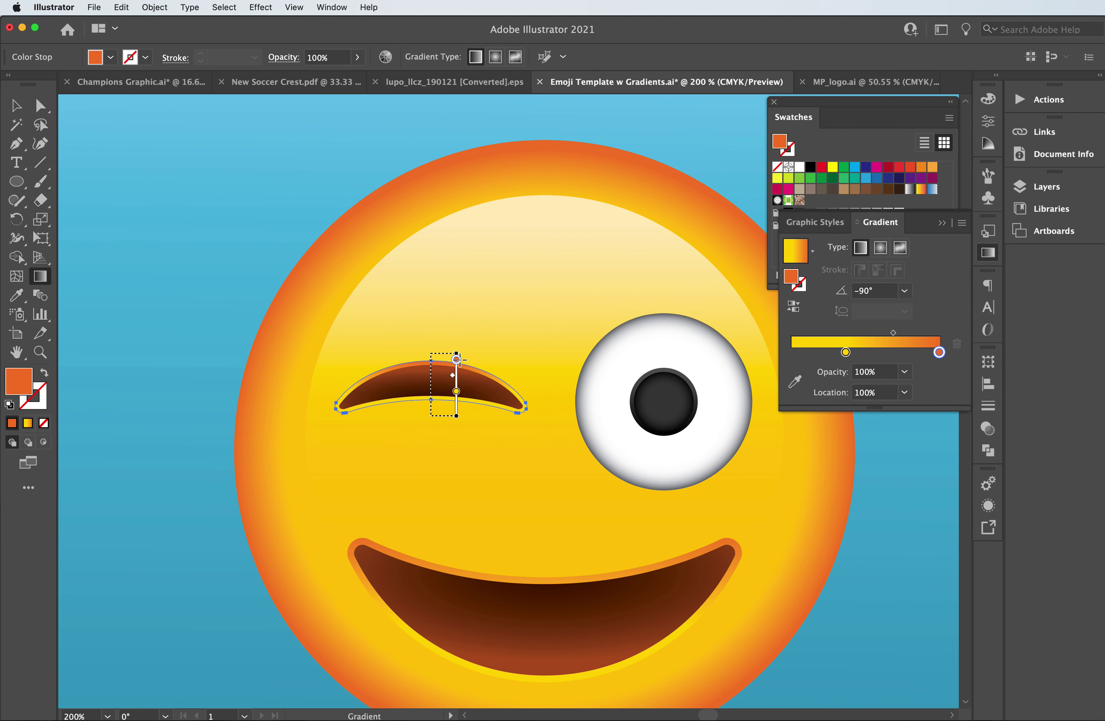
{"action": "left_click_drag", "start_coordinate": [430, 415], "coordinate": [431, 359]}
{"action": "left_click", "coordinate": [16, 105]}
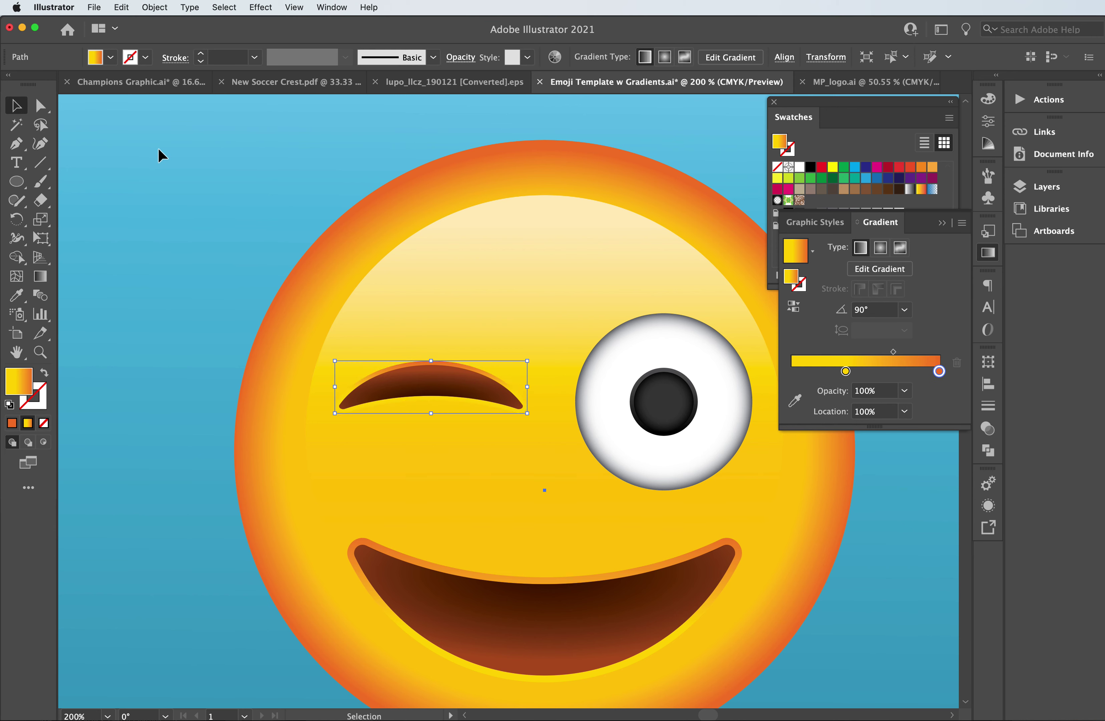
{"action": "left_click", "coordinate": [164, 157]}
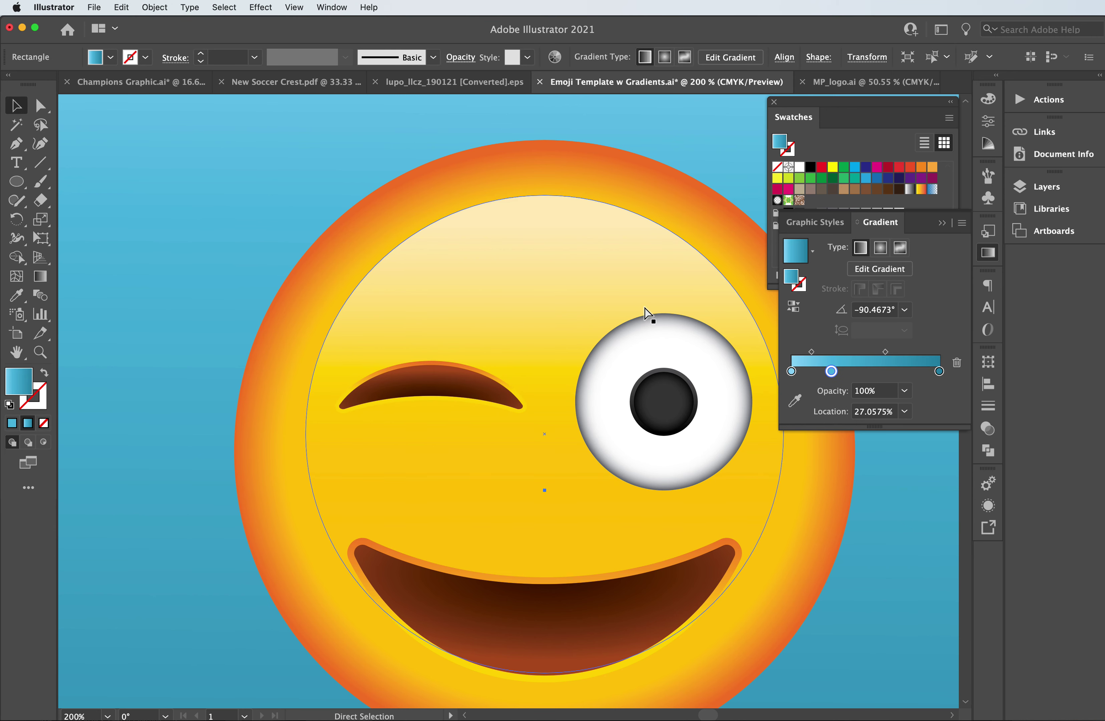
Draw a tall tongue rectangle from the mouth's upper edge nearly to the face's lower edge, and center it horizontally on the face
{"action": "key", "text": "super+0"}
{"action": "key", "text": "super+equal"}
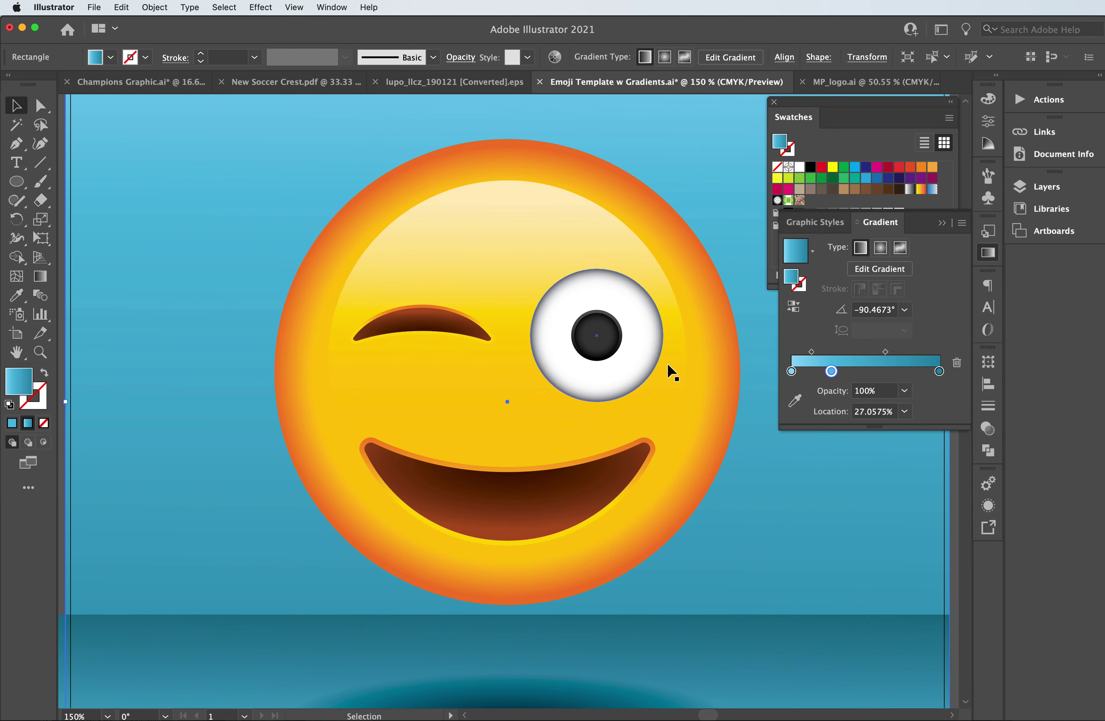
{"action": "mouse_move", "coordinate": [707, 715]}
{"action": "left_mouse_down"}
{"action": "mouse_move", "coordinate": [730, 715]}
{"action": "mouse_move", "coordinate": [710, 715]}
{"action": "left_mouse_up"}
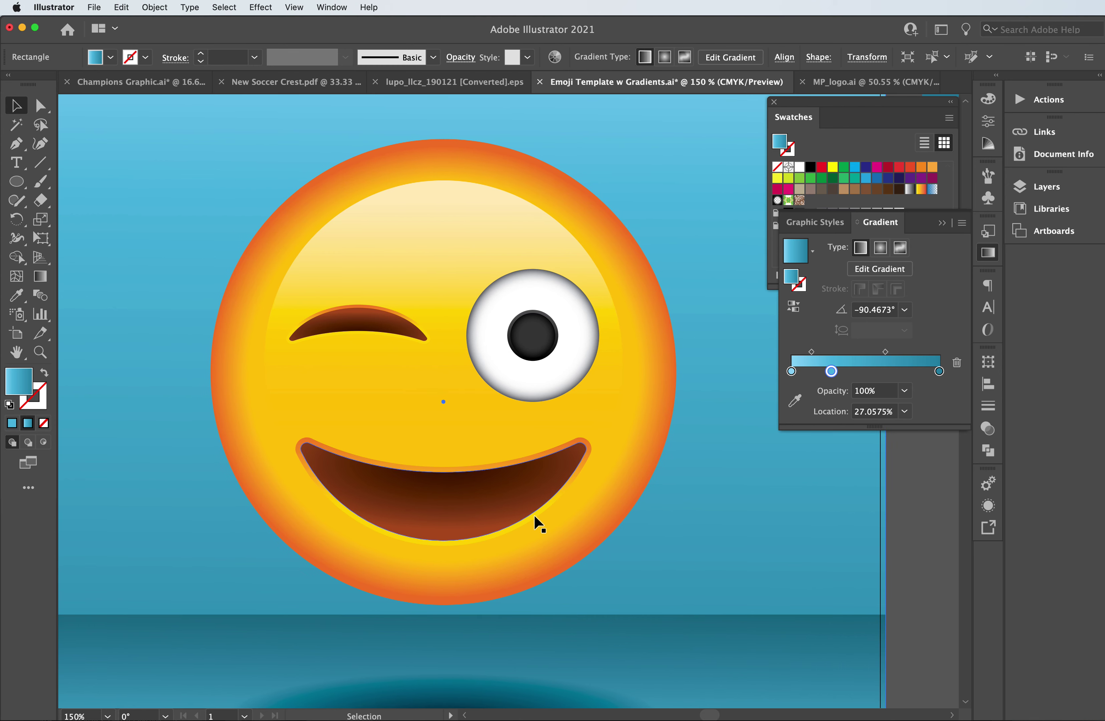
{"action": "left_click", "coordinate": [18, 182]}
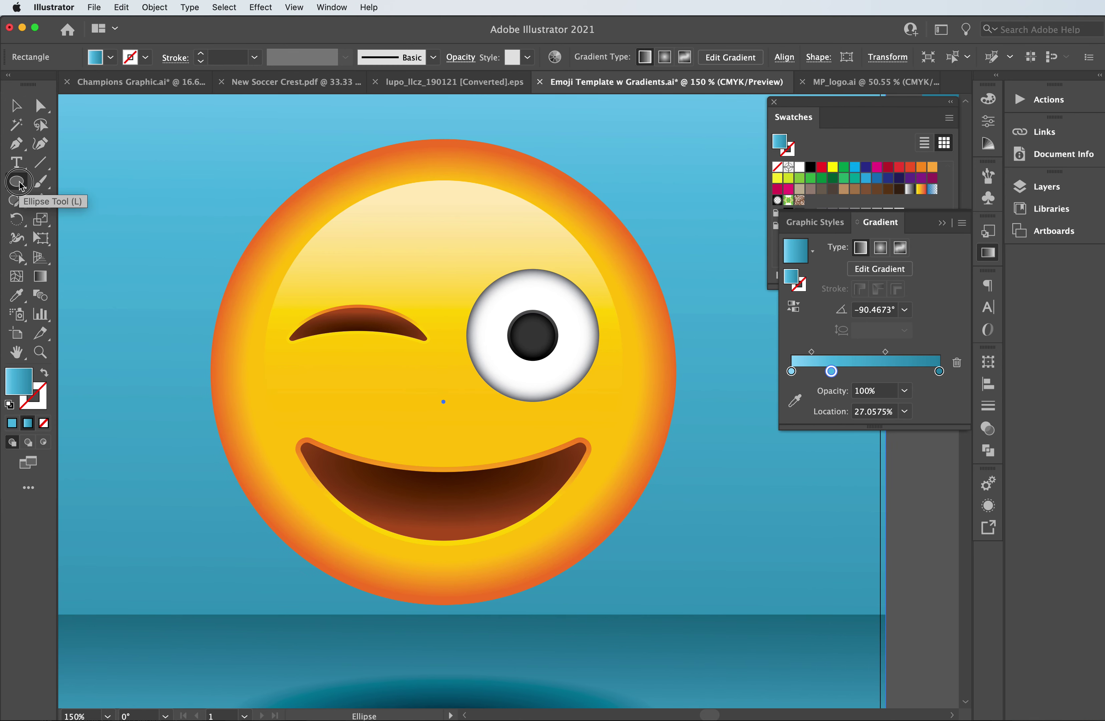
{"action": "left_click_drag", "start_coordinate": [22, 186], "coordinate": [70, 180]}
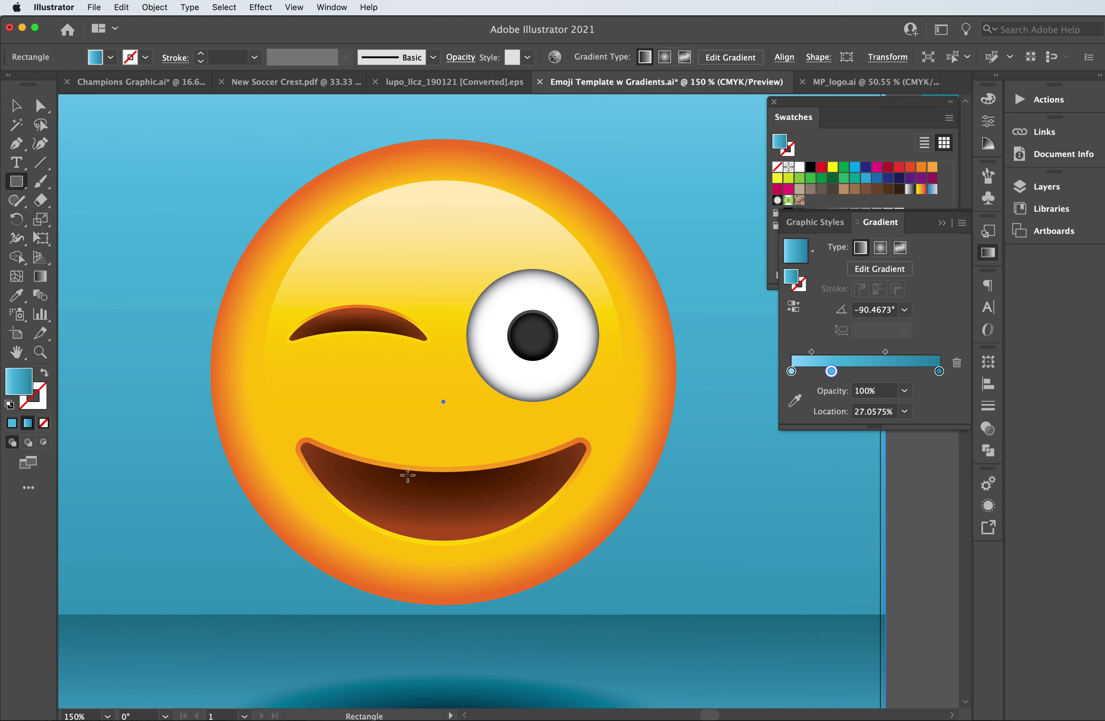
{"action": "left_click_drag", "start_coordinate": [407, 475], "coordinate": [490, 597]}
{"action": "key", "text": "v"}
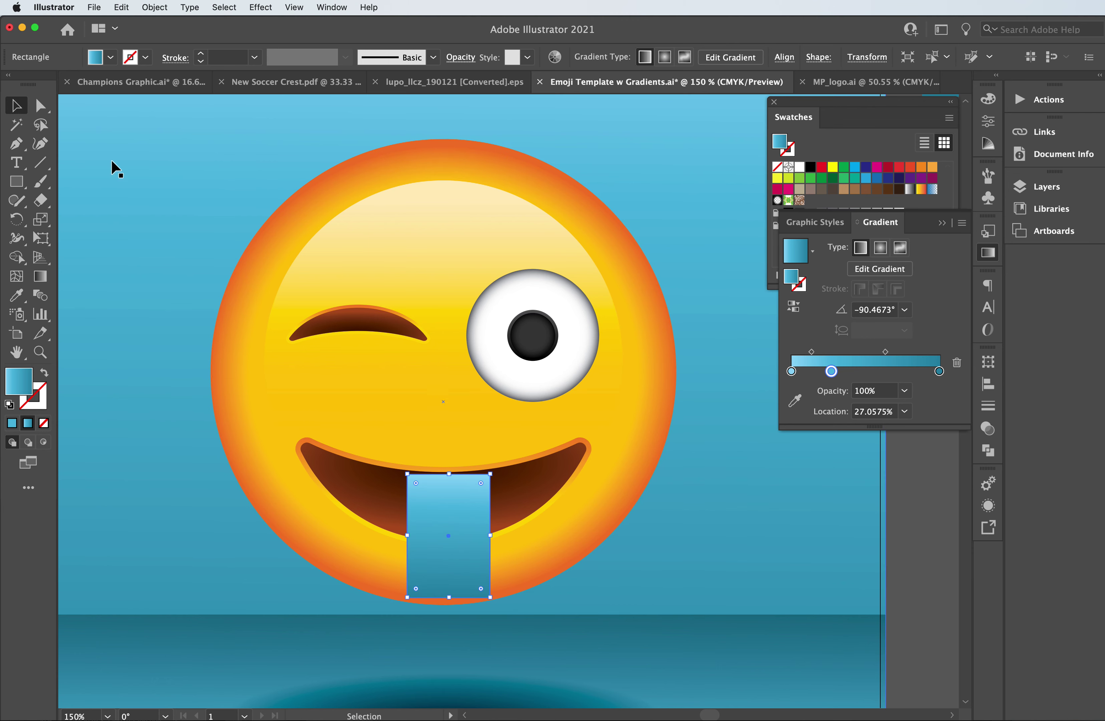
{"action": "left_click_drag", "start_coordinate": [423, 504], "coordinate": [419, 506]}
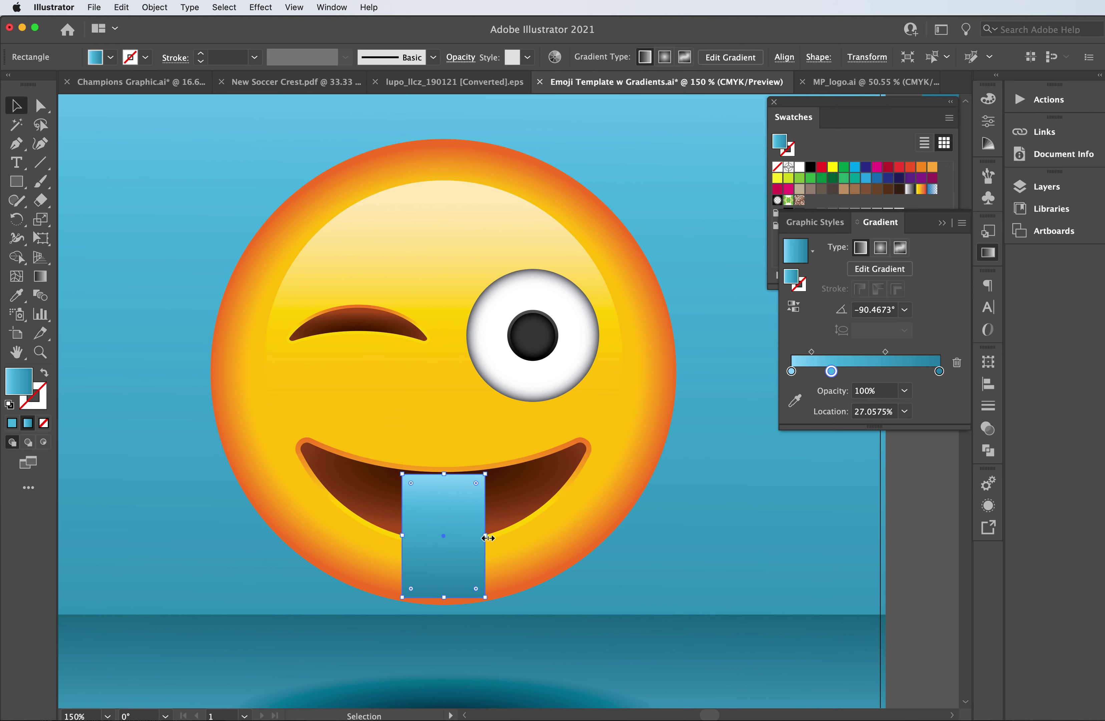
Fill the tongue rectangle with the red sample gradient and fully round its two lower corners
{"action": "left_click", "coordinate": [16, 295]}
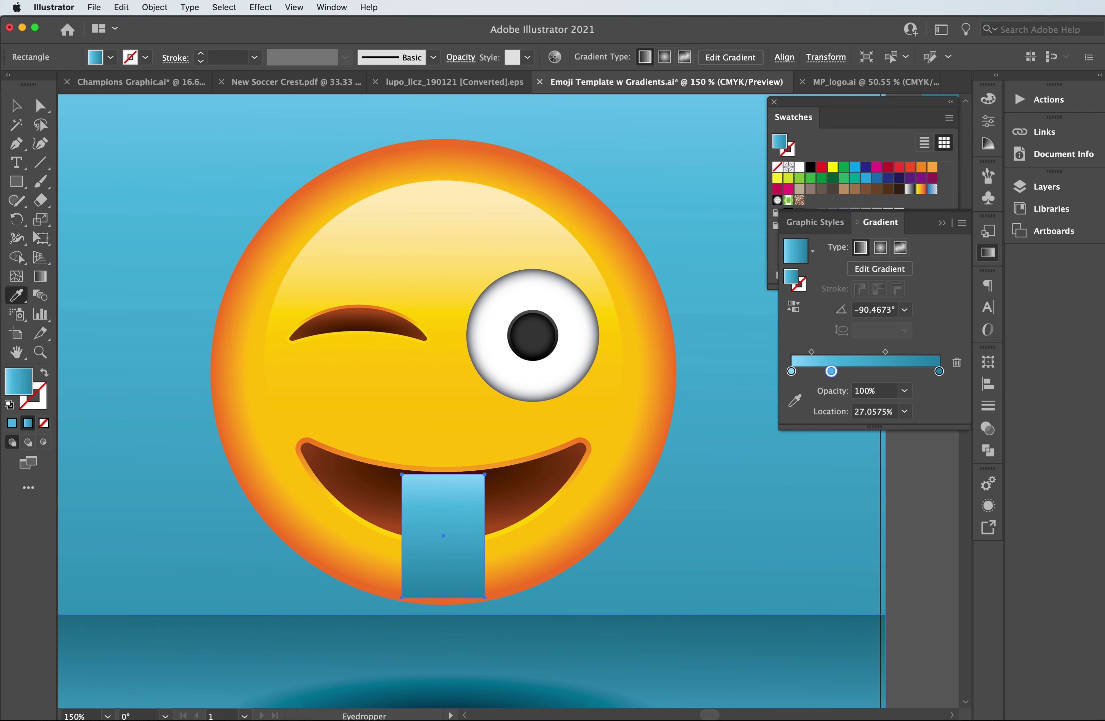
{"action": "scroll", "coordinate": [724, 684], "scroll_direction": "right", "scroll_amount": 5}
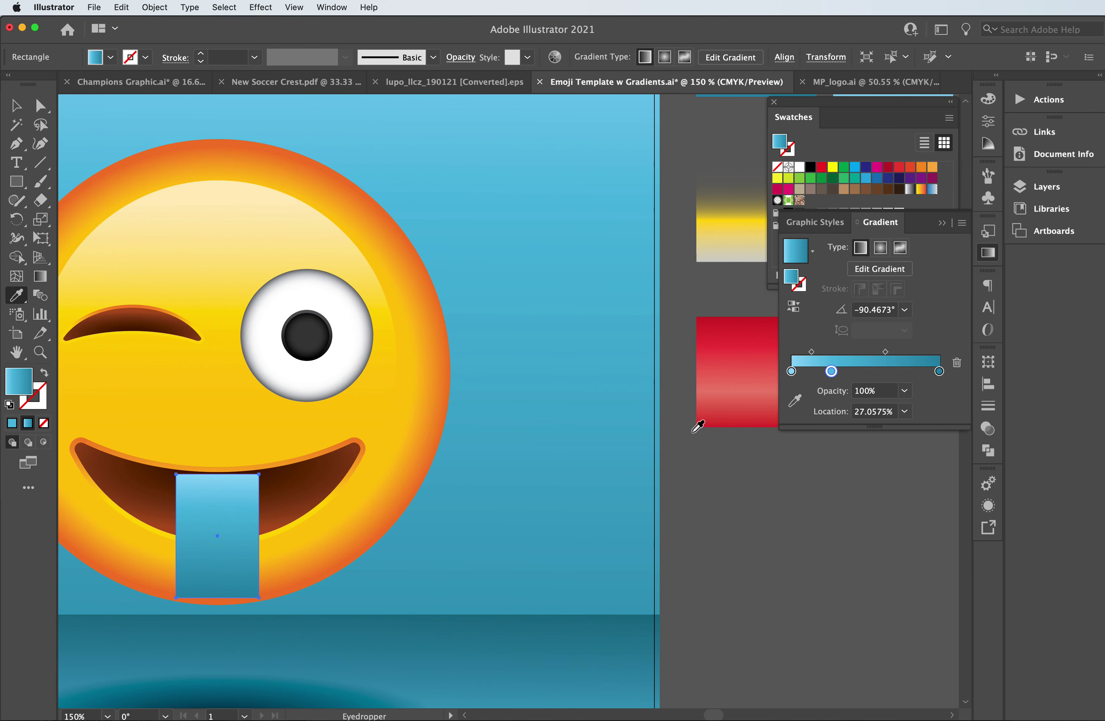
{"action": "left_click", "coordinate": [702, 418]}
{"action": "scroll", "coordinate": [508, 403], "scroll_direction": "left", "scroll_amount": 6}
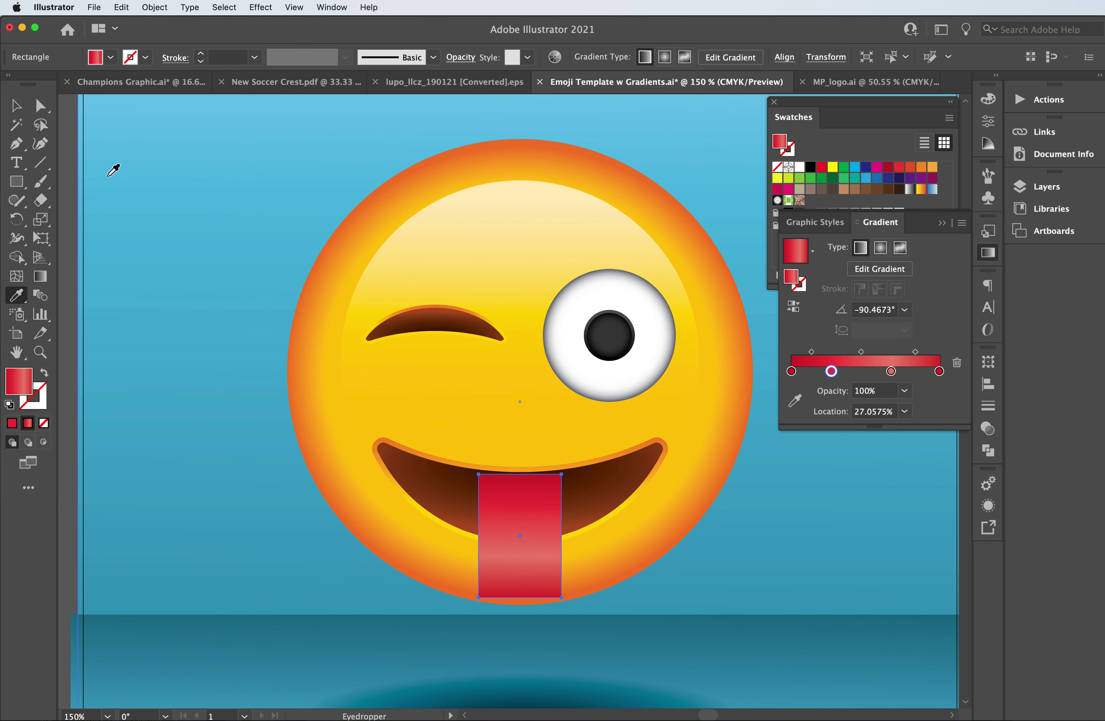
{"action": "left_click", "coordinate": [37, 107]}
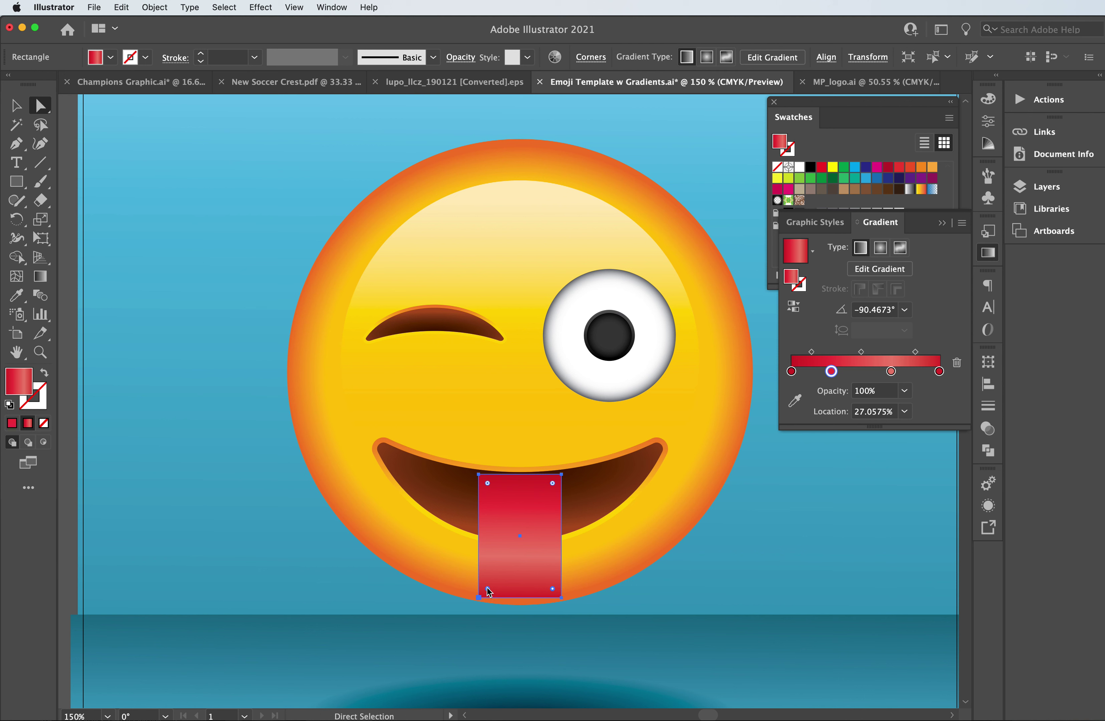
{"action": "left_click_drag", "start_coordinate": [487, 590], "coordinate": [519, 556]}
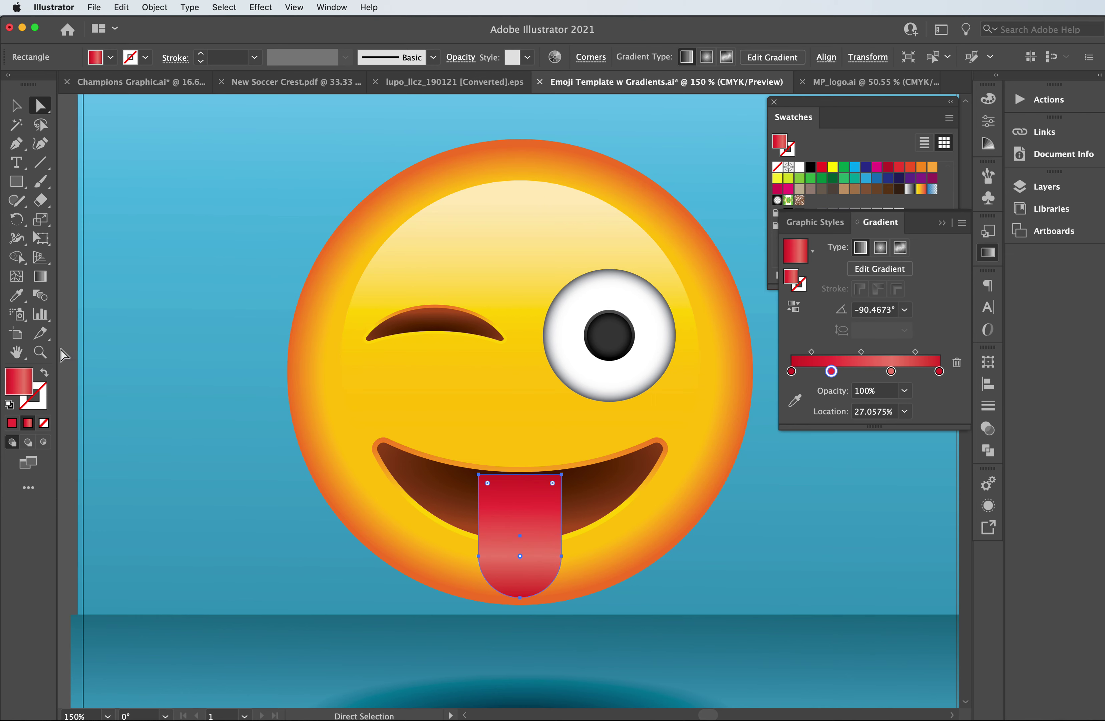
Add three closely spaced anchor points on the tongue's upper edge, one at the midpoint and one on either side of it
{"action": "left_click", "coordinate": [40, 352]}
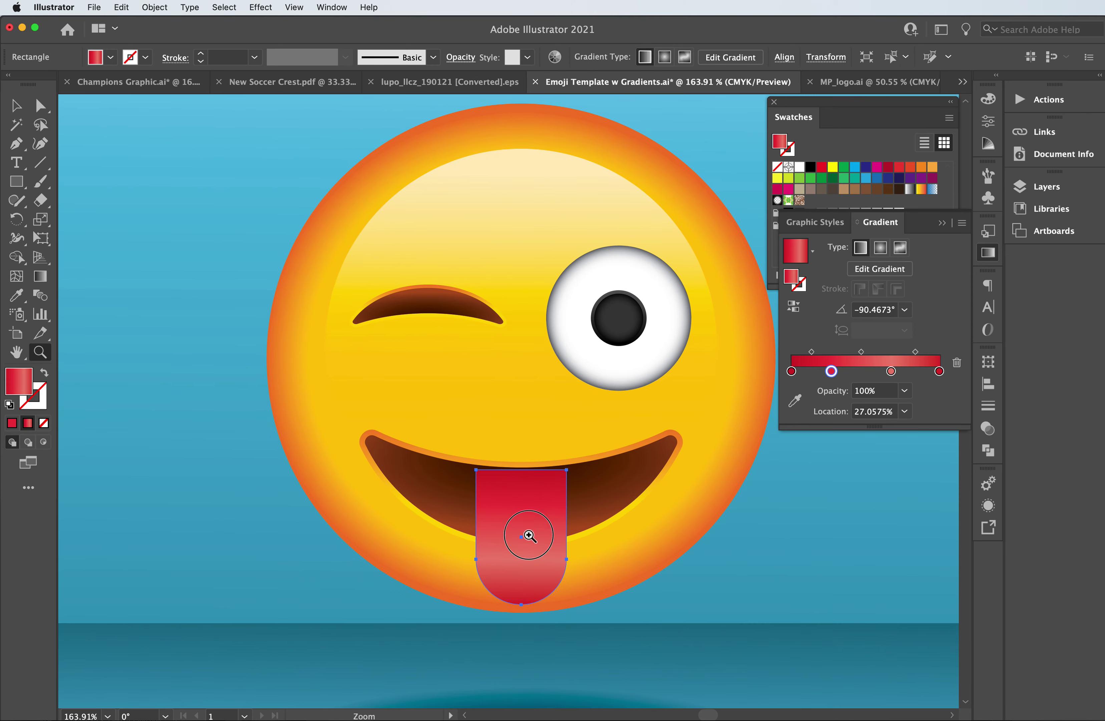
{"action": "left_click", "coordinate": [526, 532]}
{"action": "scroll", "coordinate": [466, 434], "scroll_direction": "down", "scroll_amount": 1}
{"action": "scroll", "coordinate": [468, 437], "scroll_direction": "up", "scroll_amount": 8}
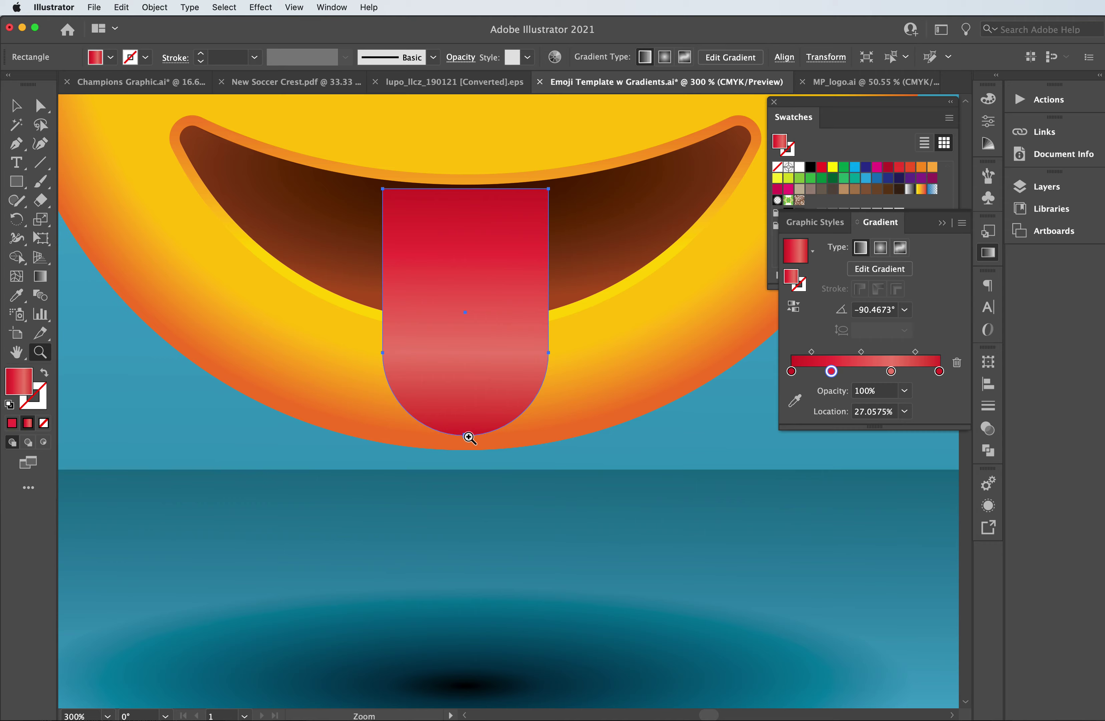
{"action": "scroll", "coordinate": [468, 411], "scroll_direction": "up", "scroll_amount": 2}
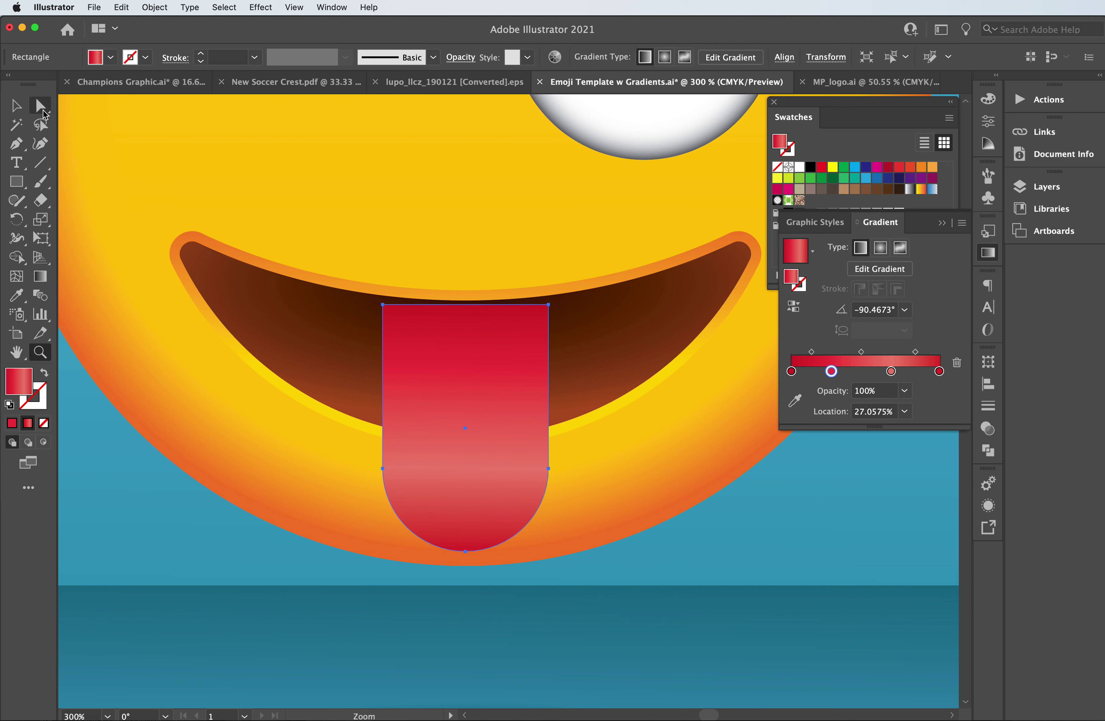
{"action": "left_click", "coordinate": [16, 145]}
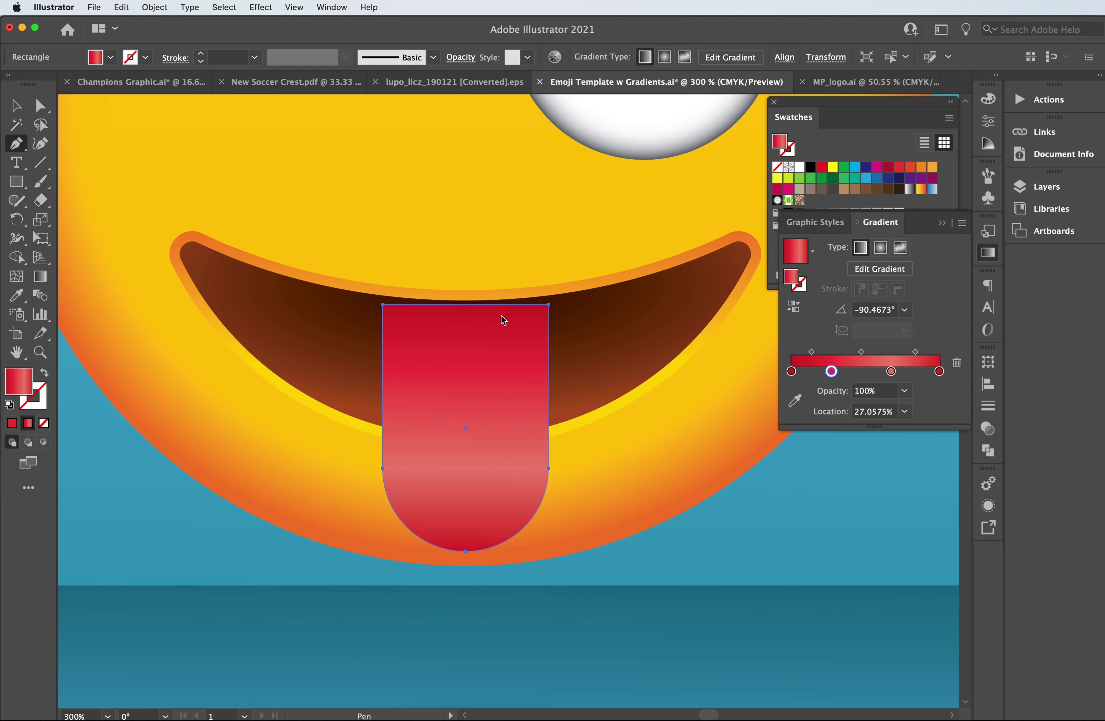
{"action": "key", "text": "super+equal"}
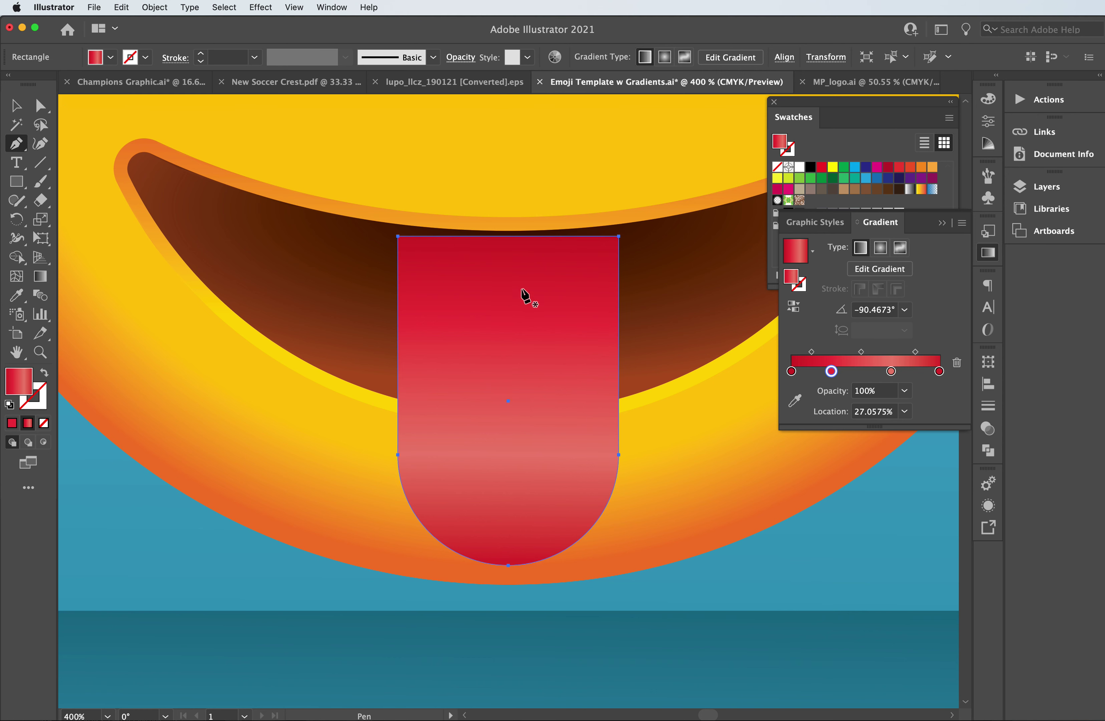
{"action": "left_click", "coordinate": [508, 236]}
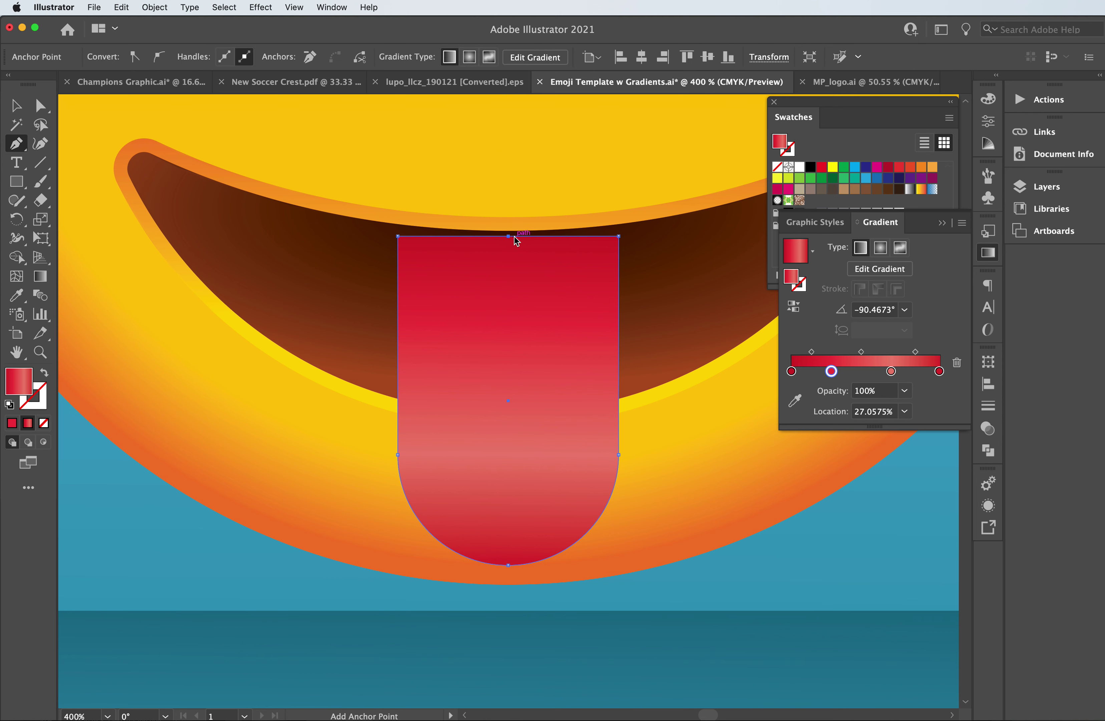
{"action": "left_click", "coordinate": [514, 236]}
{"action": "left_click", "coordinate": [502, 236]}
Move the middle anchor point of the tongue's upper edge straight down to the tongue's center, cutting a narrow V-shaped crease
{"action": "key", "text": "super+equal"}
{"action": "key", "text": "super+equal"}
{"action": "key", "text": "super+equal"}
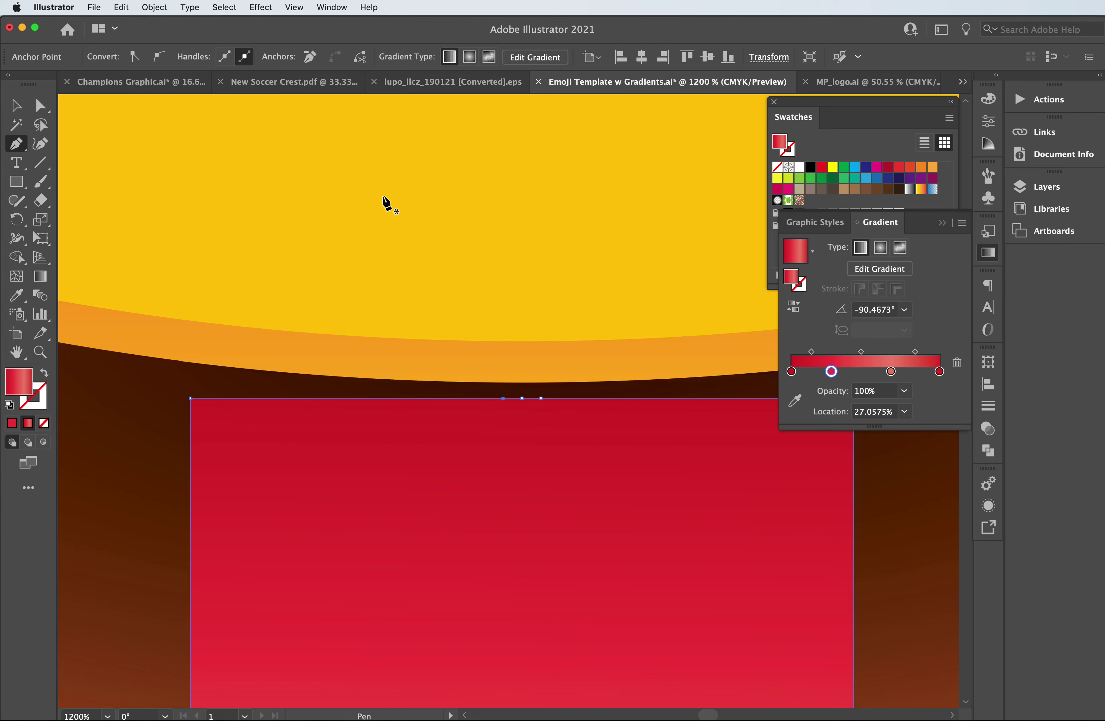
{"action": "scroll", "coordinate": [485, 274], "scroll_direction": "down", "scroll_amount": 5}
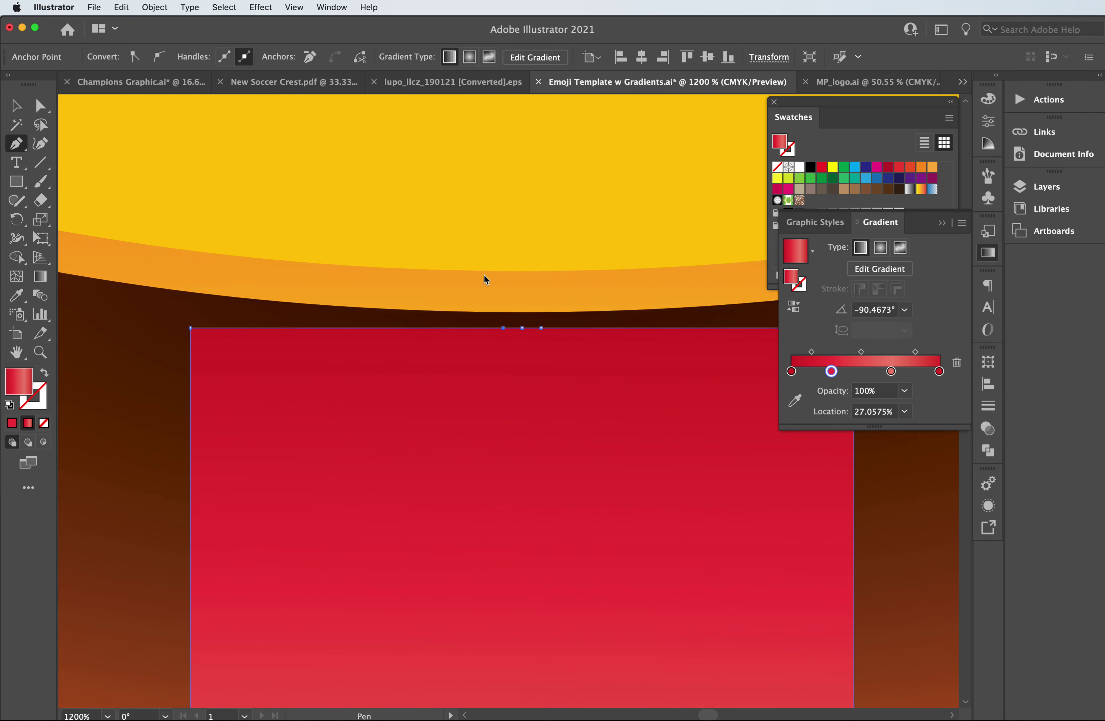
{"action": "scroll", "coordinate": [484, 275], "scroll_direction": "down", "scroll_amount": 5}
{"action": "scroll", "coordinate": [616, 365], "scroll_direction": "down", "scroll_amount": 3}
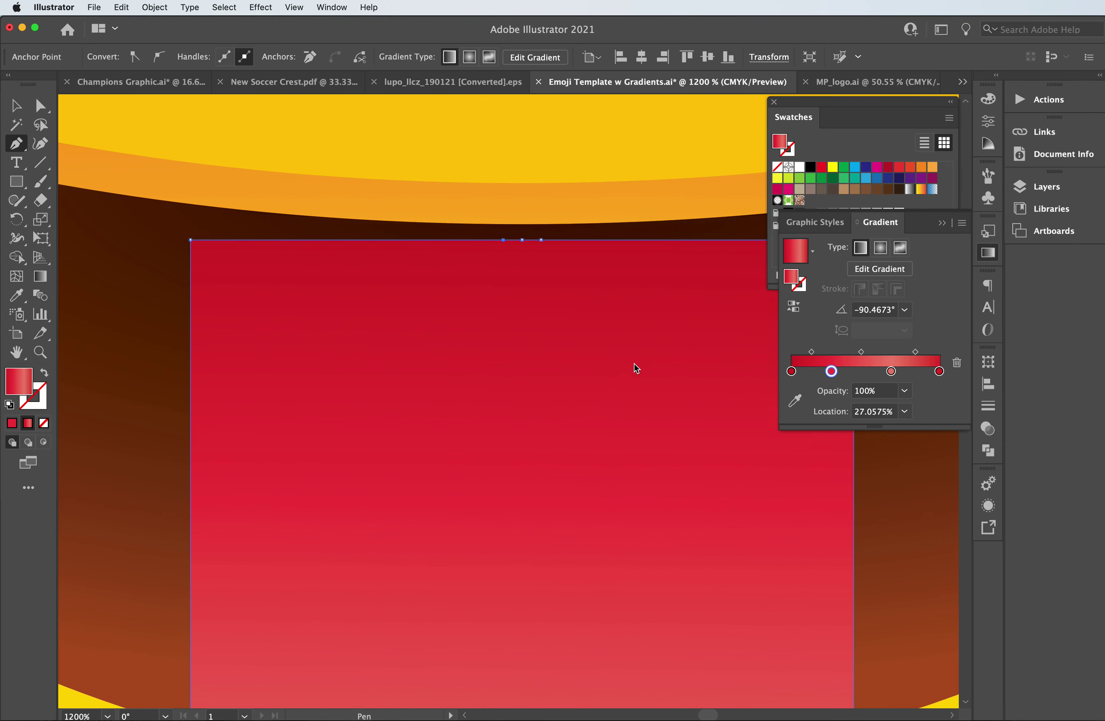
{"action": "left_click", "coordinate": [45, 108]}
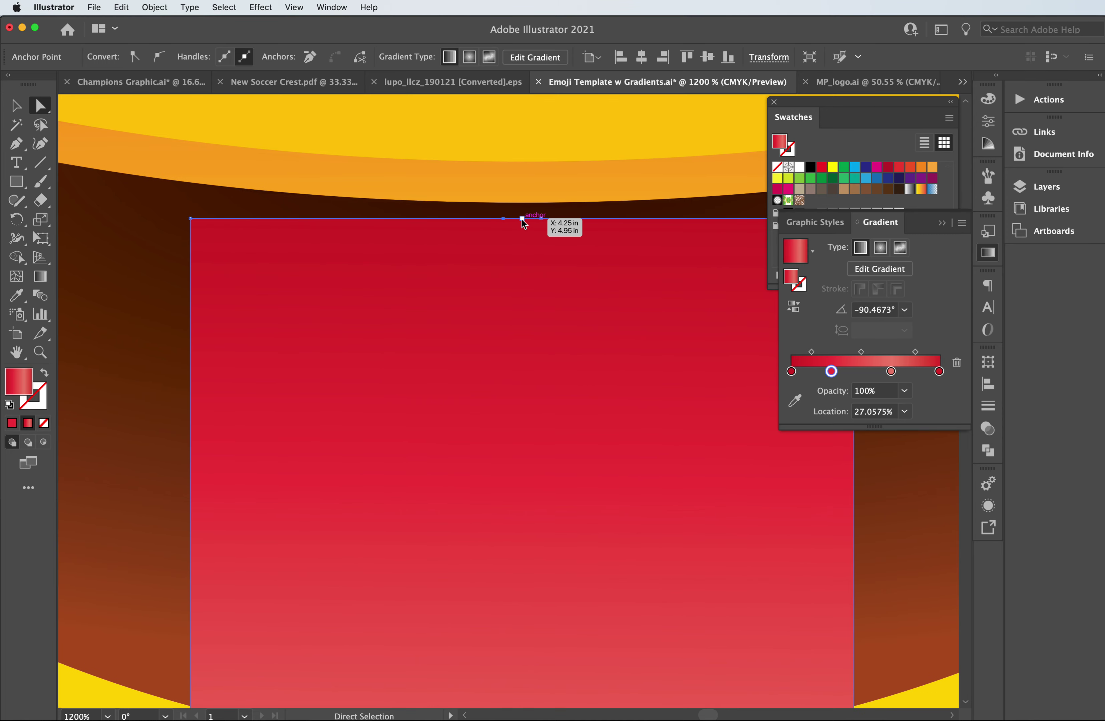
{"action": "left_click_drag", "start_coordinate": [523, 219], "coordinate": [524, 709]}
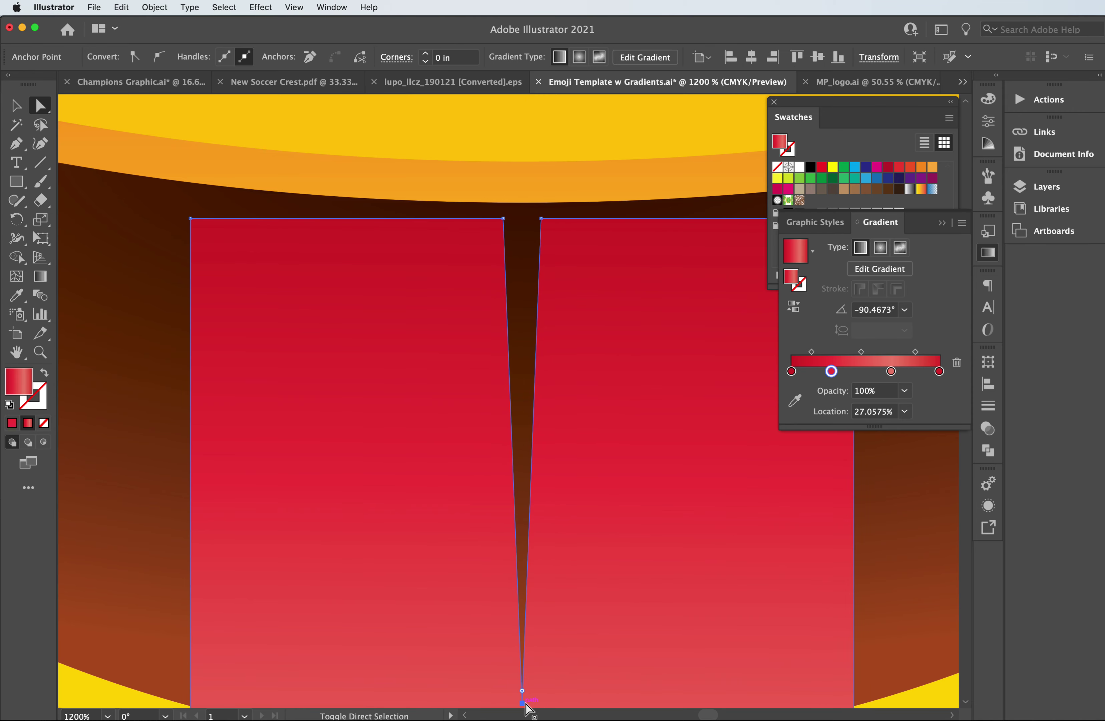
{"action": "key", "text": "super+minus"}
{"action": "key", "text": "super+minus"}
{"action": "key", "text": "super+minus"}
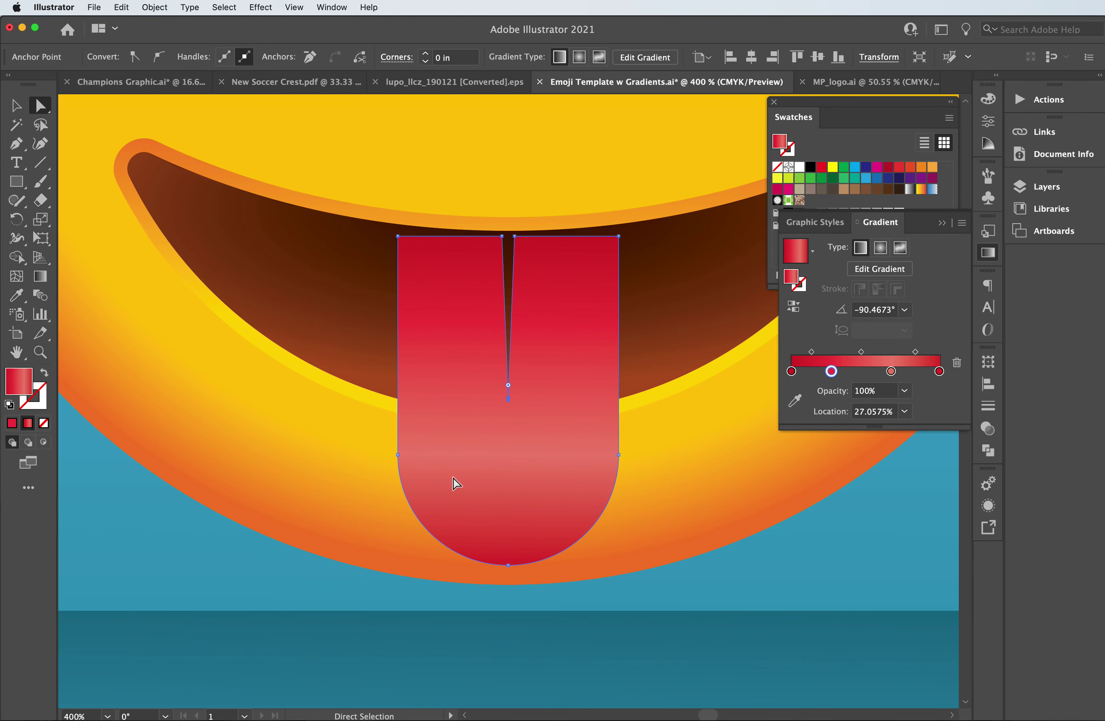
Apply a black drop shadow to the tongue with Normal mode, 95% opacity, 0 in X offset, 0.01 in Y offset and 0.05 in blur
{"action": "key", "text": "v"}
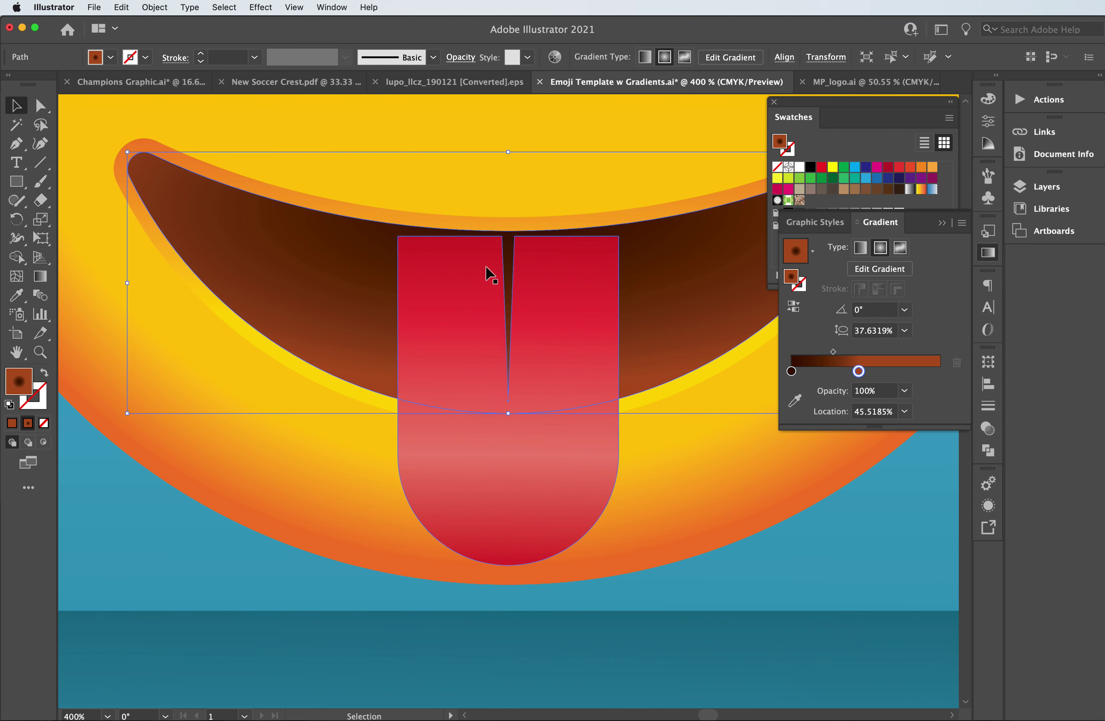
{"action": "left_click", "coordinate": [458, 302]}
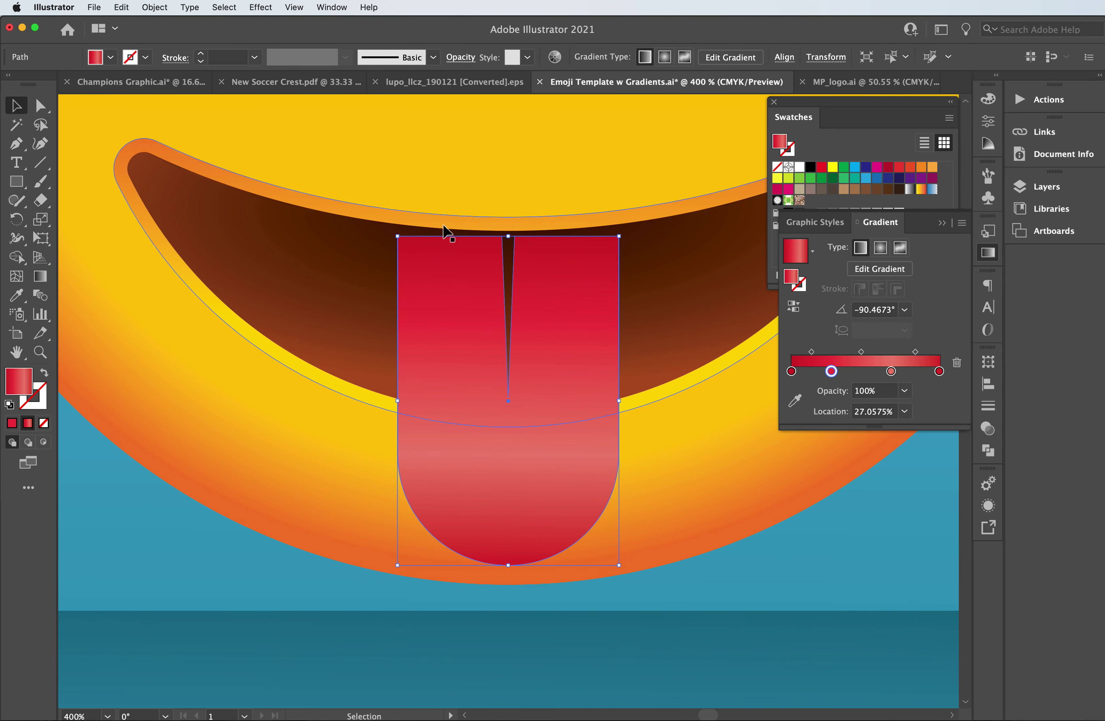
{"action": "left_click", "coordinate": [260, 7]}
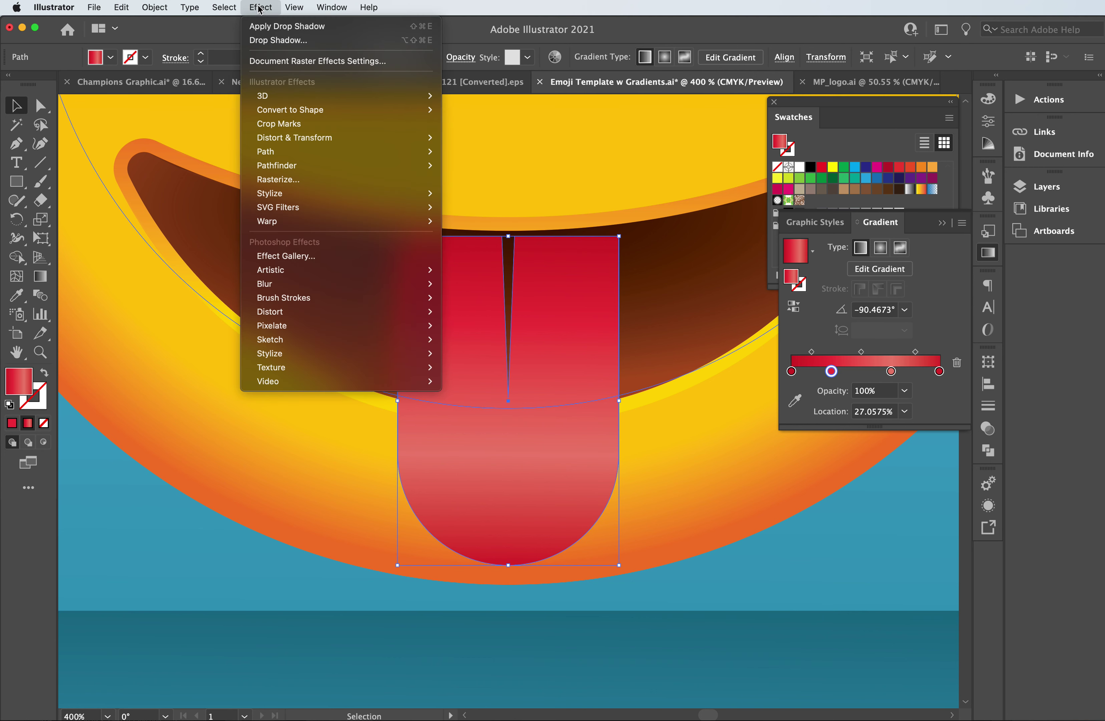
{"action": "mouse_move", "coordinate": [343, 193]}
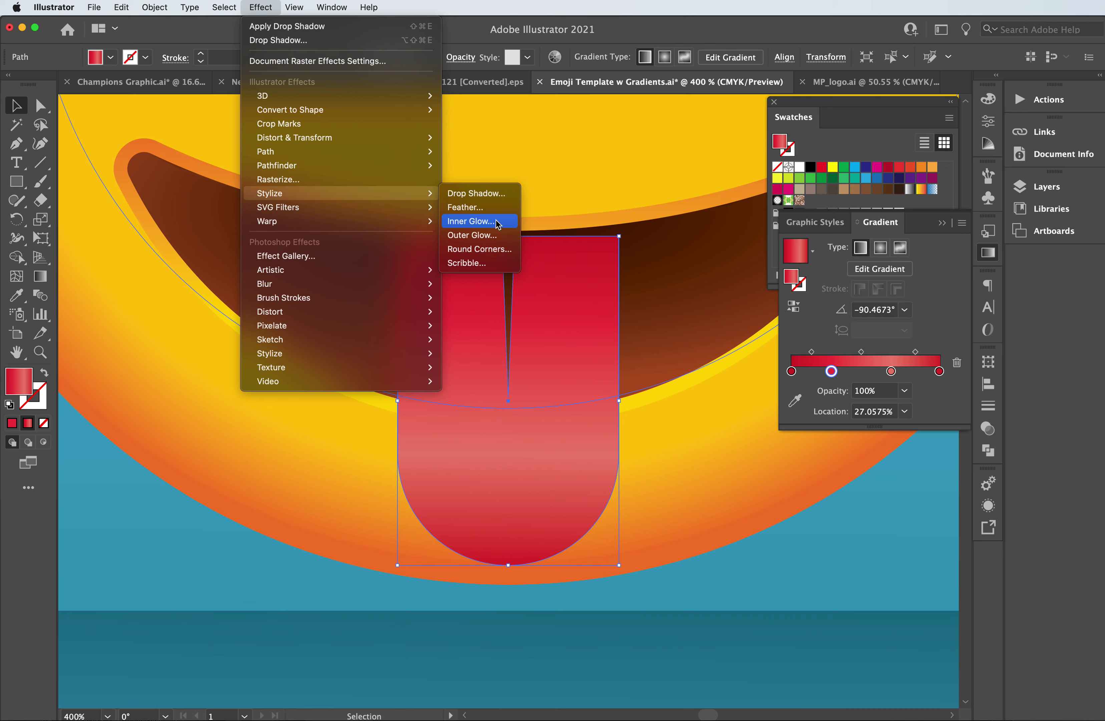
{"action": "left_click", "coordinate": [482, 194]}
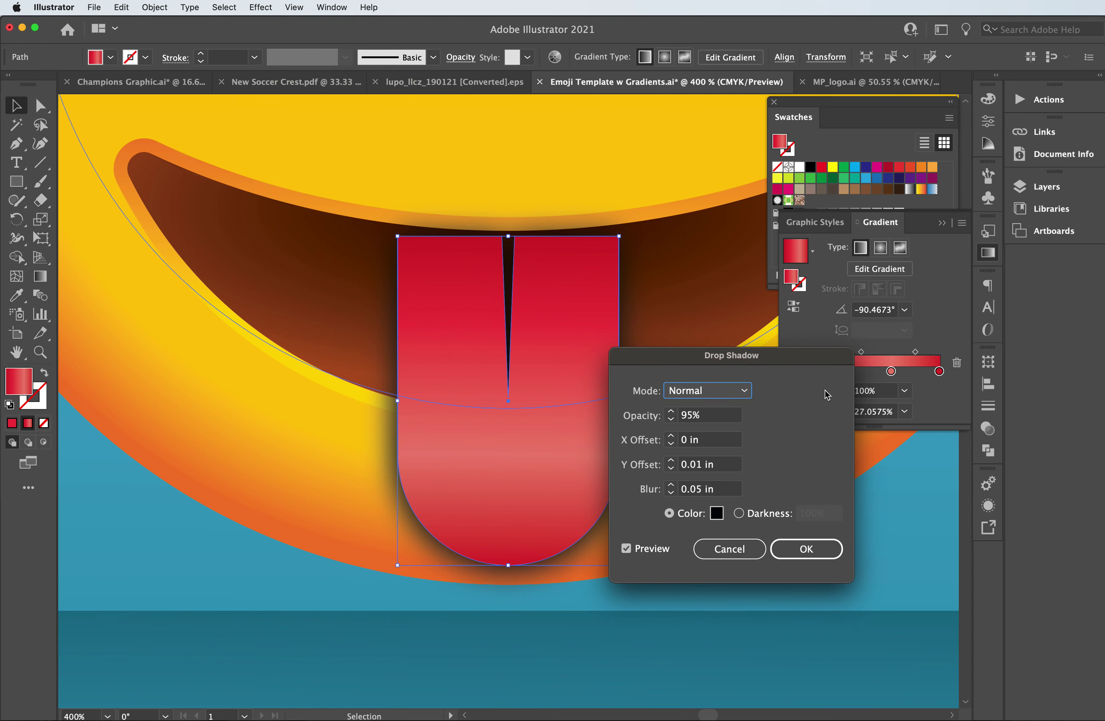
{"action": "left_click_drag", "start_coordinate": [746, 358], "coordinate": [786, 215]}
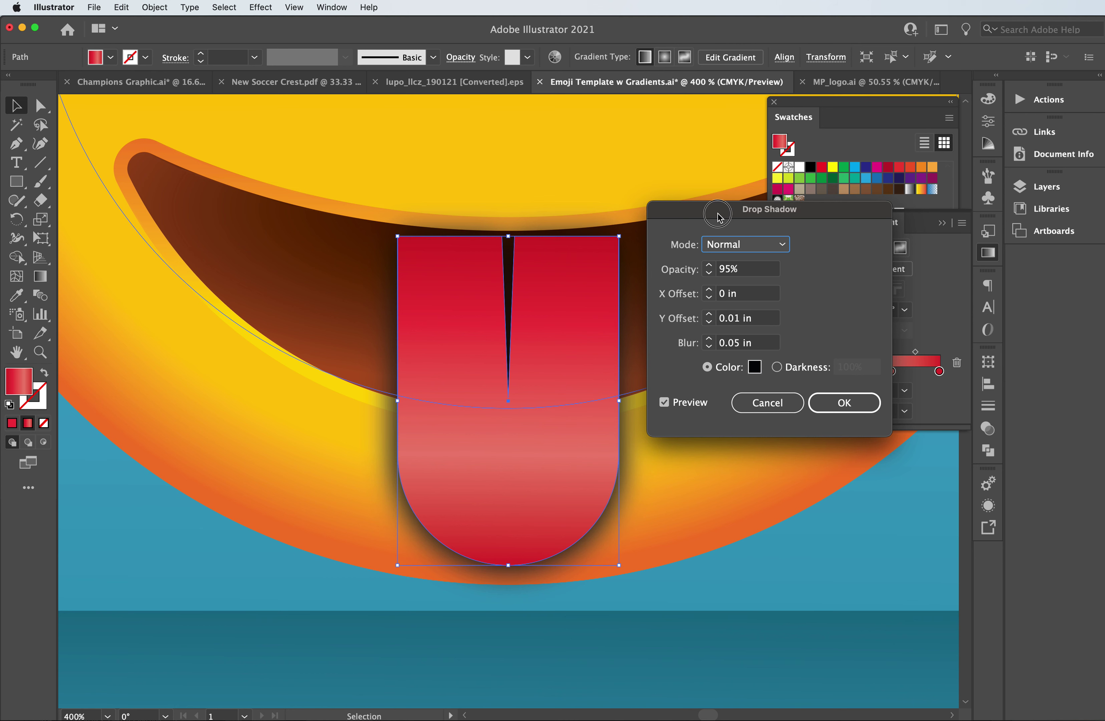
{"action": "left_click_drag", "start_coordinate": [715, 215], "coordinate": [709, 247]}
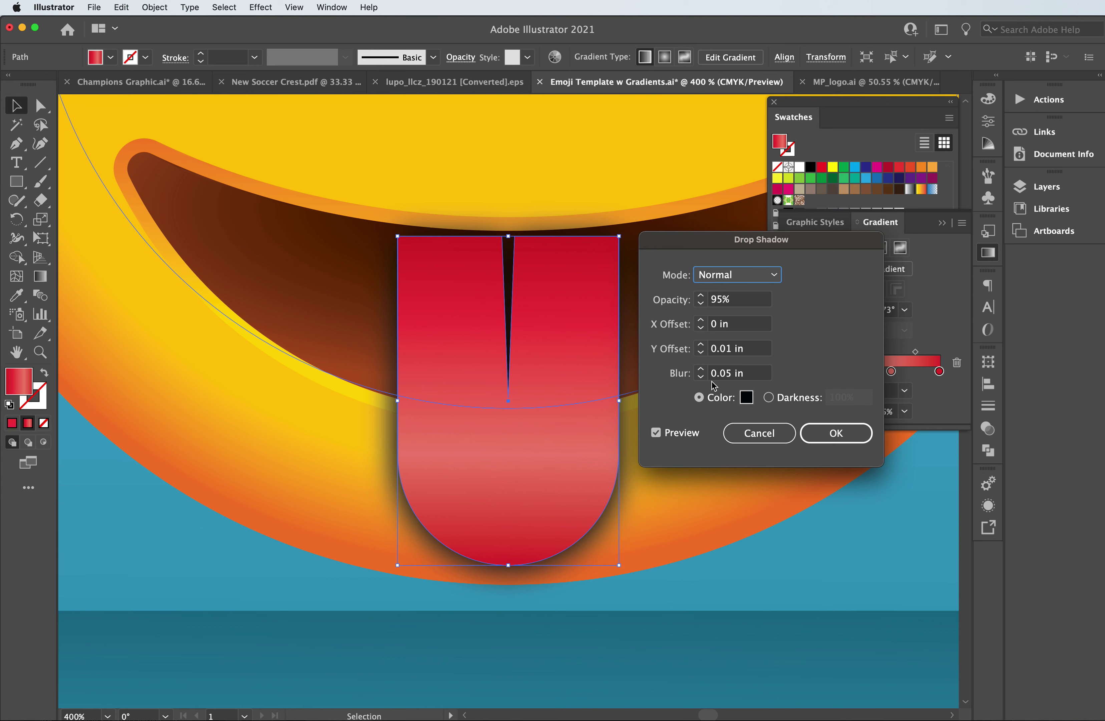
{"action": "left_click", "coordinate": [843, 434]}
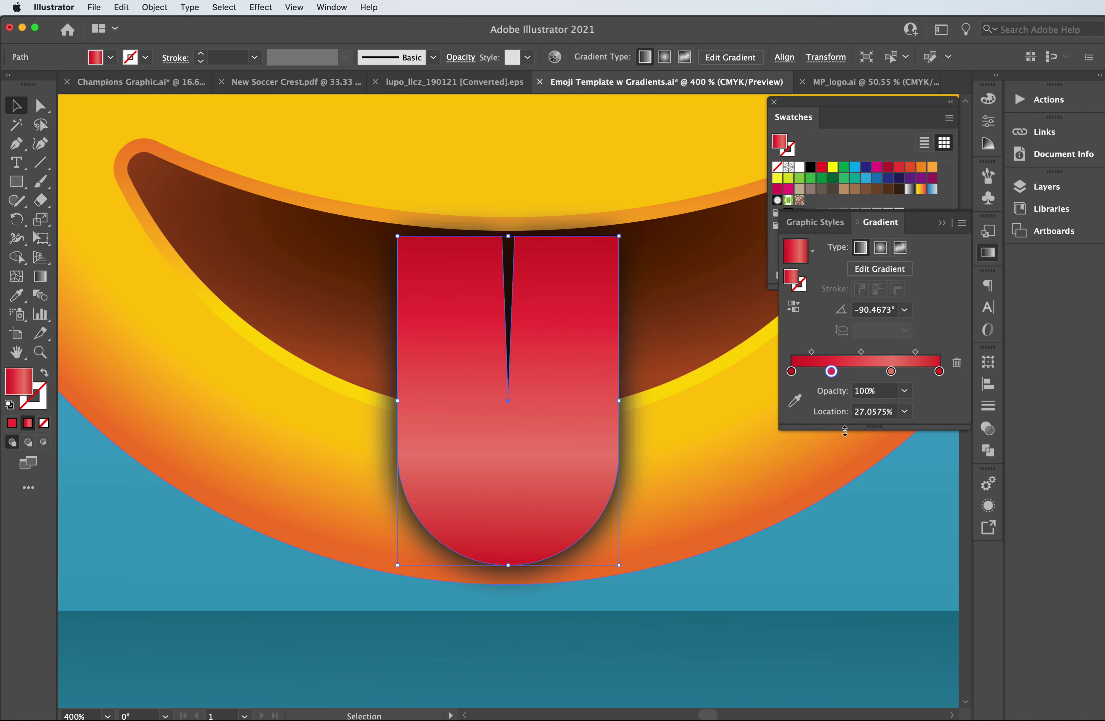
Select all parts of the emoji face without the background, scale them up slightly in proportion, and deselect them
{"action": "key", "text": "super+minus"}
{"action": "key", "text": "super+minus"}
{"action": "key", "text": "super+minus"}
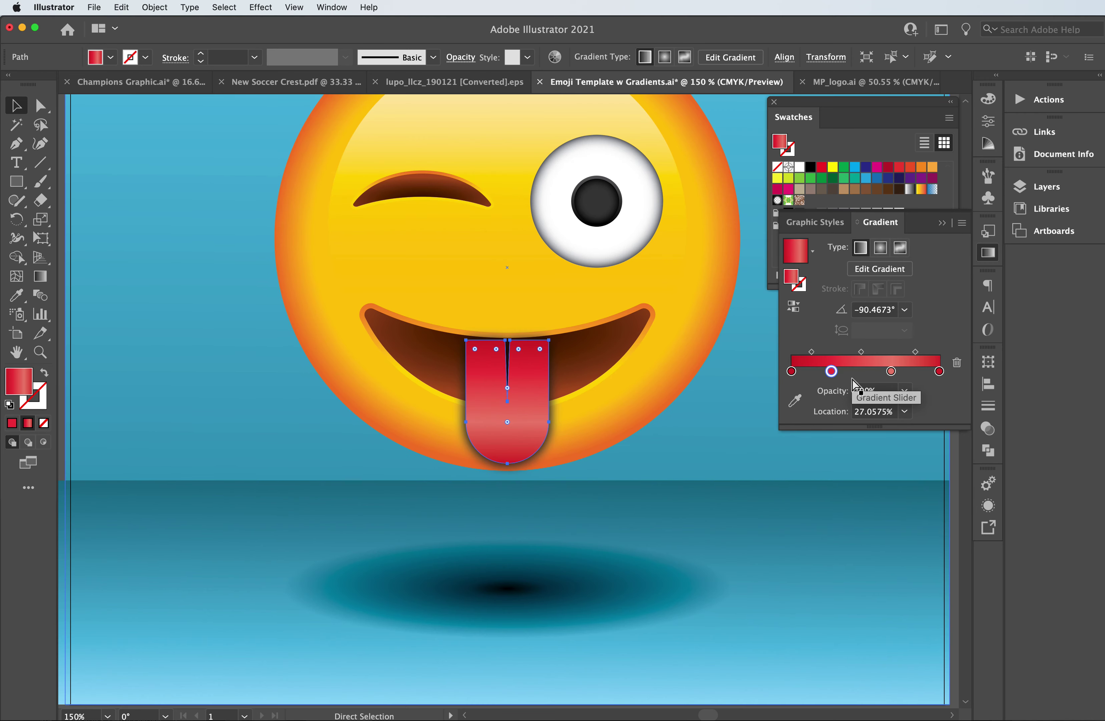
{"action": "key", "text": "super+minus"}
{"action": "key", "text": "super+minus"}
{"action": "key", "text": "super+plus"}
{"action": "key", "text": "super+minus"}
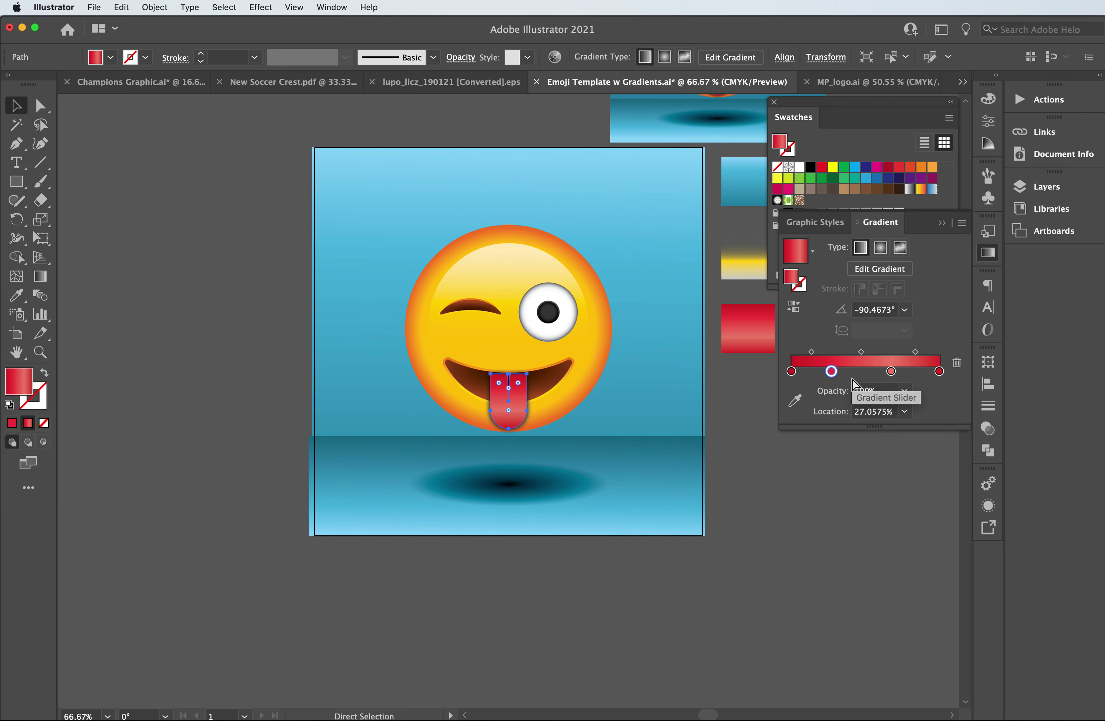
{"action": "scroll", "coordinate": [667, 347], "scroll_direction": "up", "scroll_amount": 3}
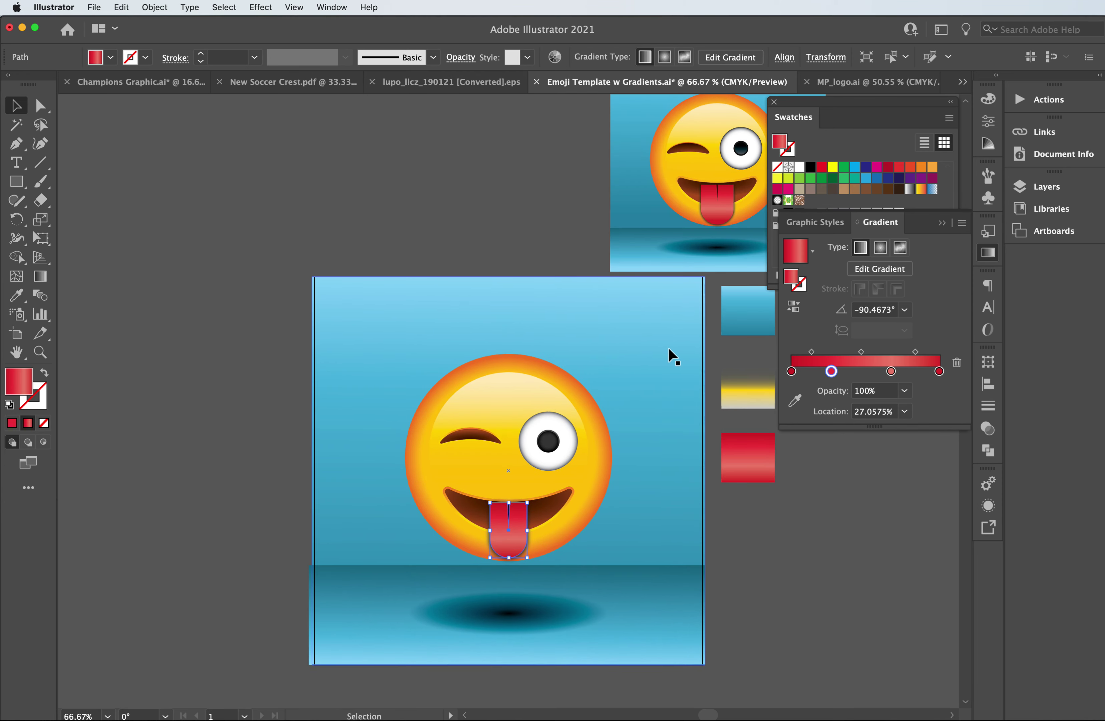
{"action": "left_click_drag", "start_coordinate": [272, 345], "coordinate": [525, 464]}
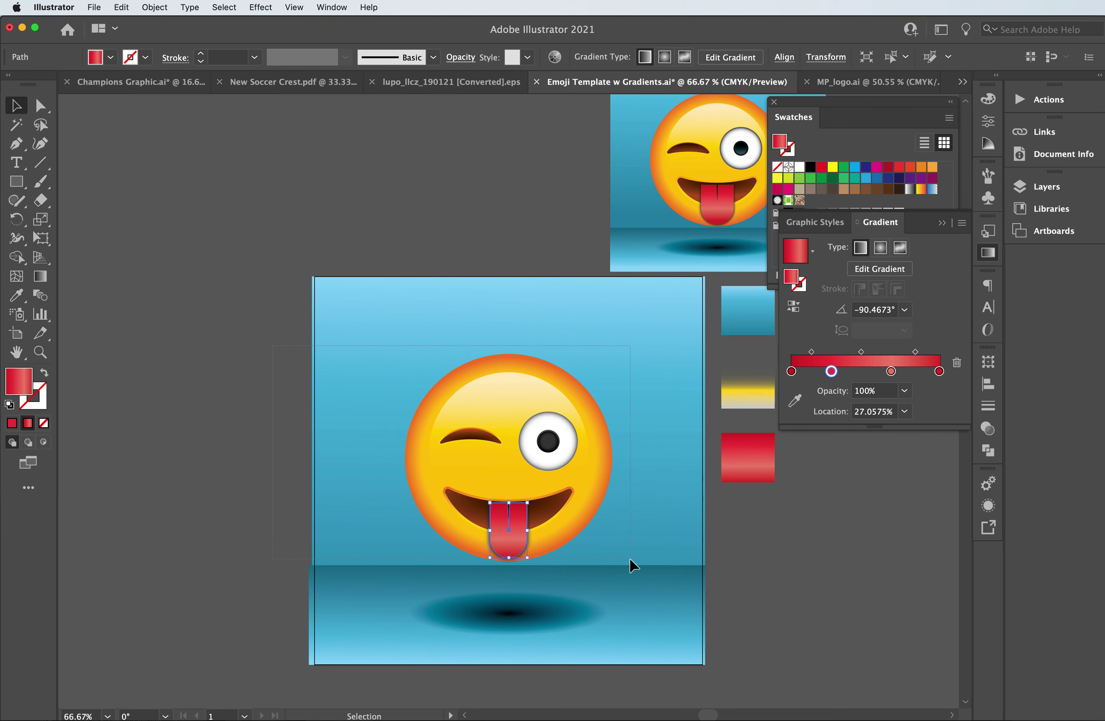
{"action": "left_click_drag", "start_coordinate": [629, 558], "coordinate": [629, 558]}
{"action": "left_click", "coordinate": [583, 519], "text": "shift"}
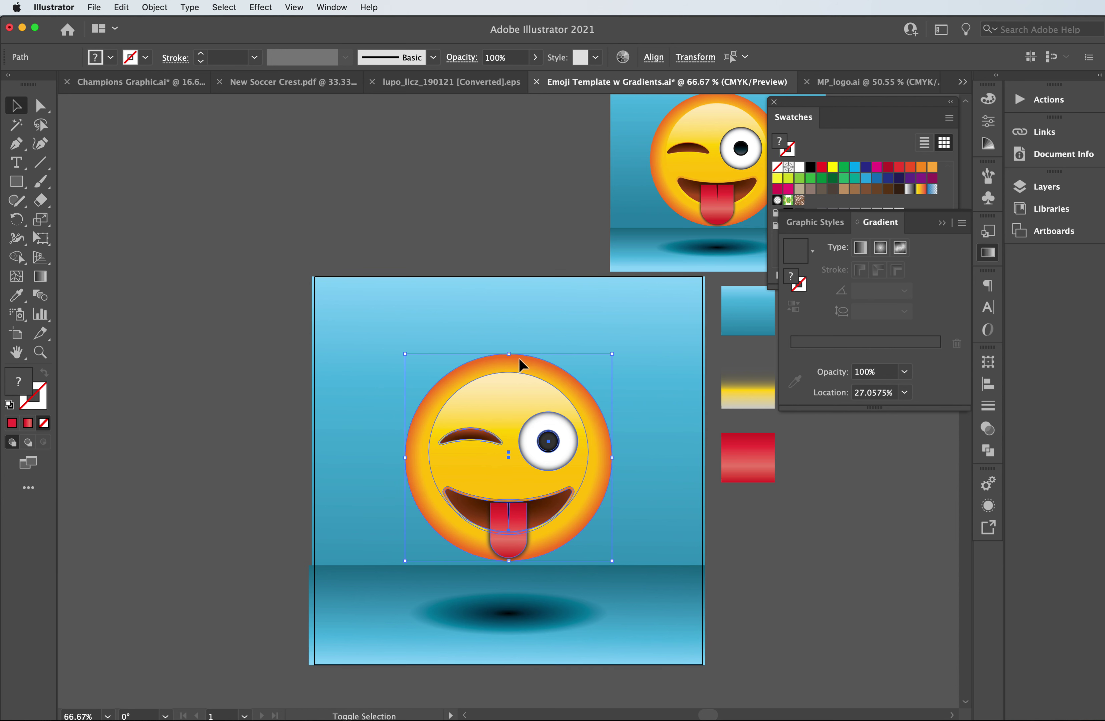
{"action": "mouse_move", "coordinate": [511, 357]}
{"action": "left_mouse_down"}
{"action": "mouse_move", "coordinate": [509, 323]}
{"action": "mouse_move", "coordinate": [530, 352]}
{"action": "left_mouse_up"}
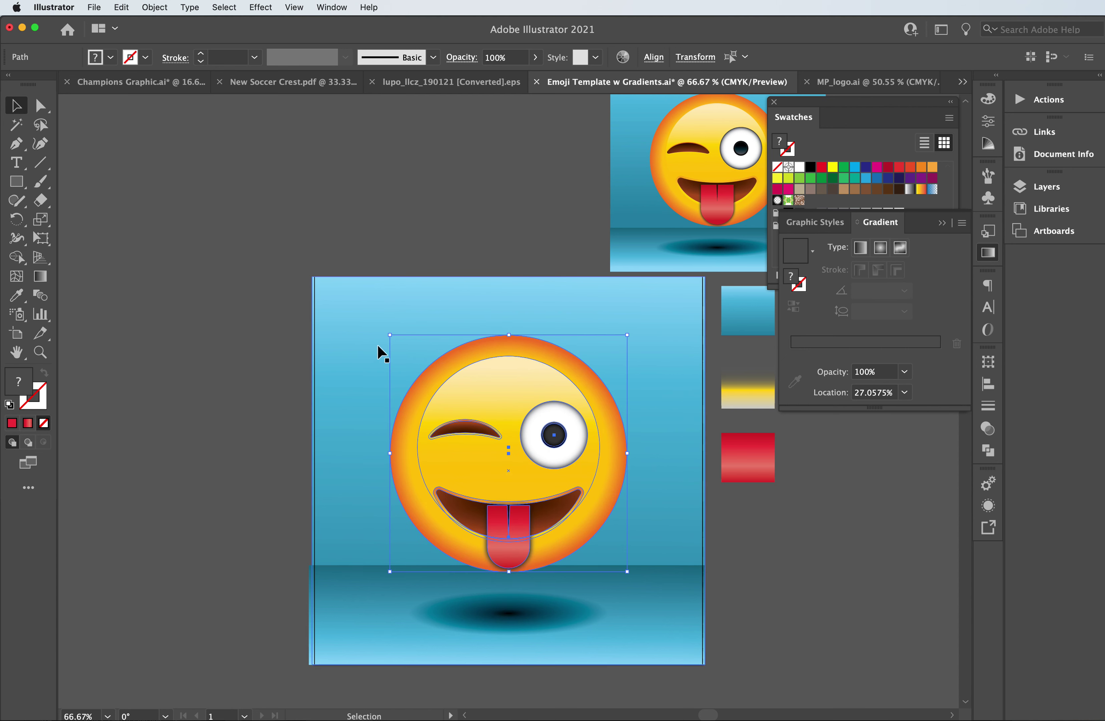
{"action": "left_click", "coordinate": [347, 320]}
Widen the floor shadow ellipse on both sides to match the enlarged face's width, flatten it slightly from below, and deselect it
{"action": "scroll", "coordinate": [383, 318], "scroll_direction": "down", "scroll_amount": 2}
{"action": "scroll", "coordinate": [383, 320], "scroll_direction": "up", "scroll_amount": 2}
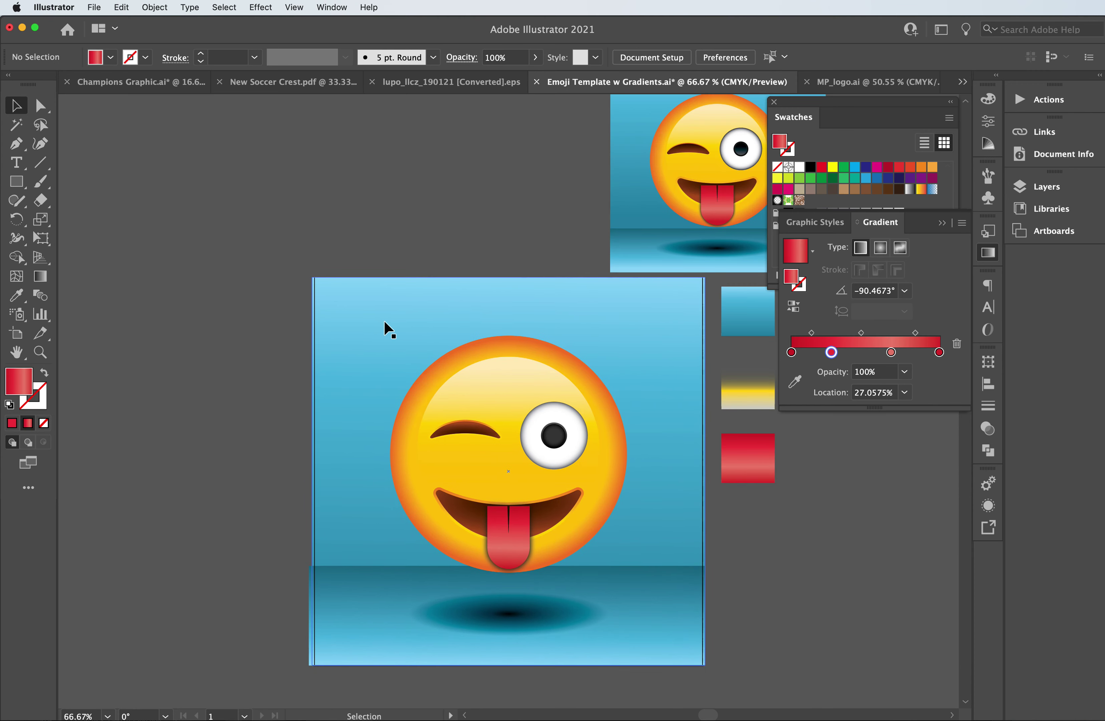
{"action": "scroll", "coordinate": [383, 319], "scroll_direction": "down", "scroll_amount": 2}
{"action": "left_click", "coordinate": [526, 566]}
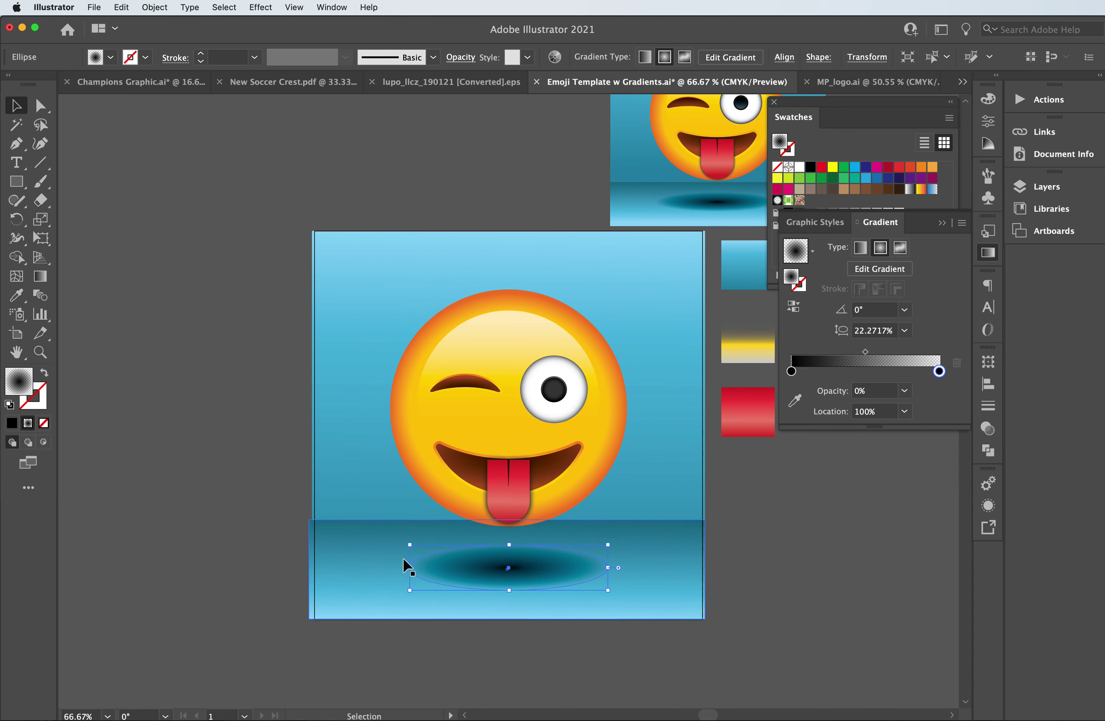
{"action": "left_click_drag", "start_coordinate": [403, 566], "coordinate": [390, 568]}
{"action": "left_click", "coordinate": [609, 568]}
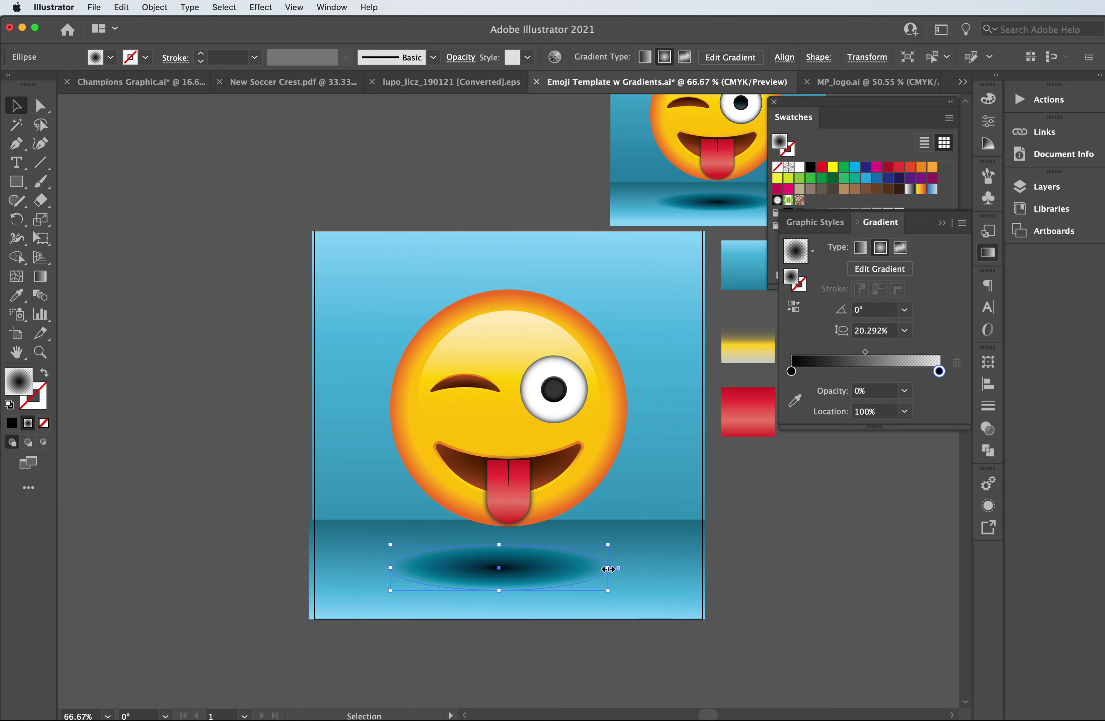
{"action": "left_click_drag", "start_coordinate": [608, 568], "coordinate": [627, 567]}
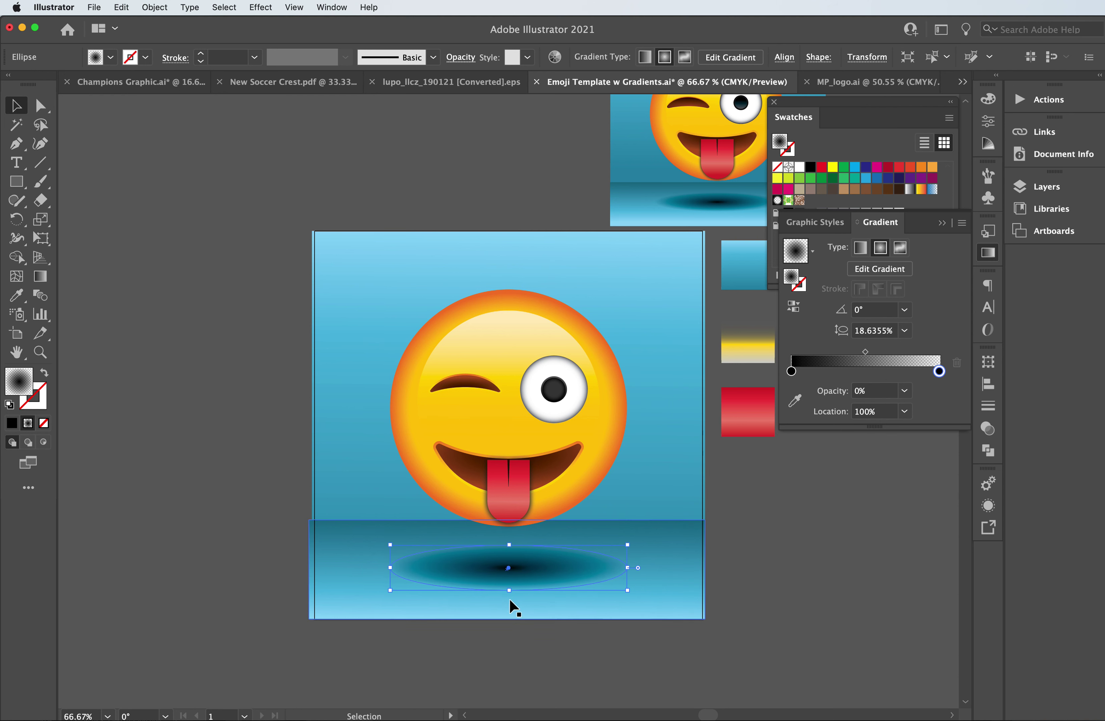
{"action": "left_click_drag", "start_coordinate": [509, 589], "coordinate": [509, 580]}
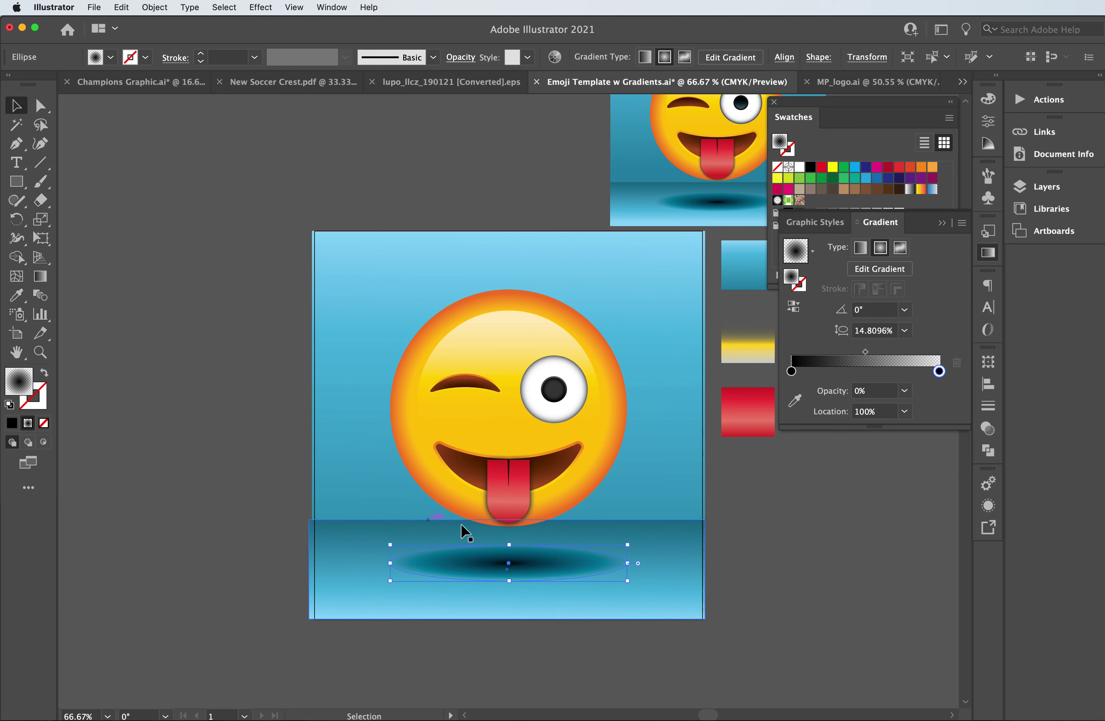
{"action": "left_click", "coordinate": [247, 422]}
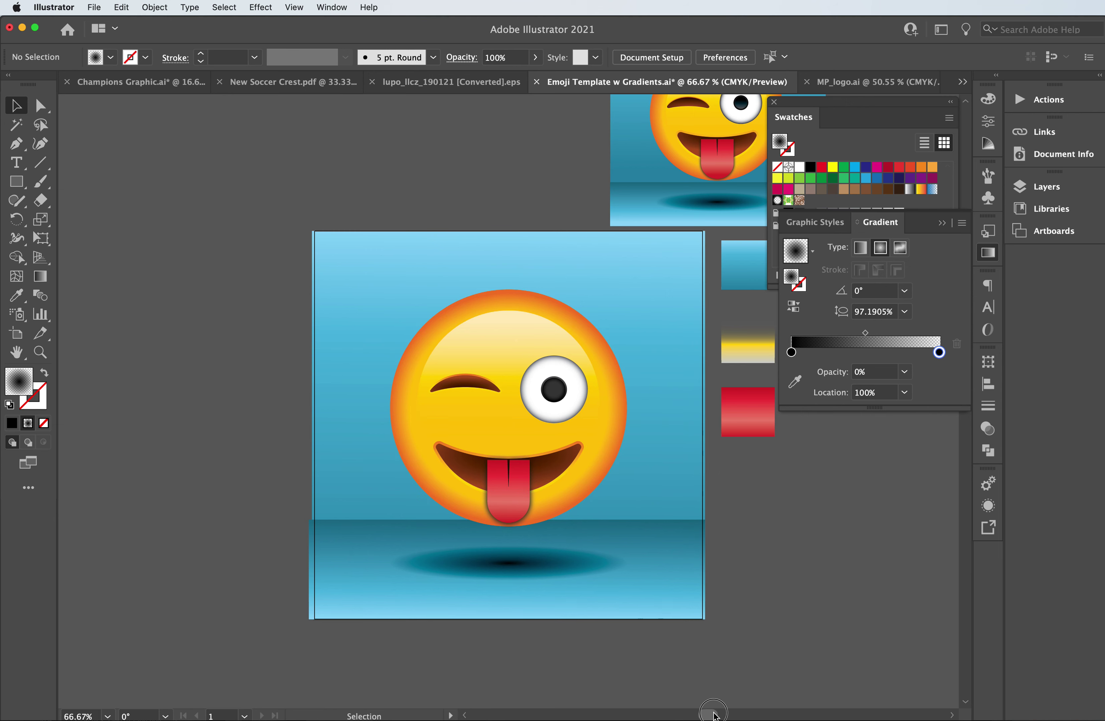
{"action": "left_click_drag", "start_coordinate": [707, 715], "coordinate": [725, 714]}
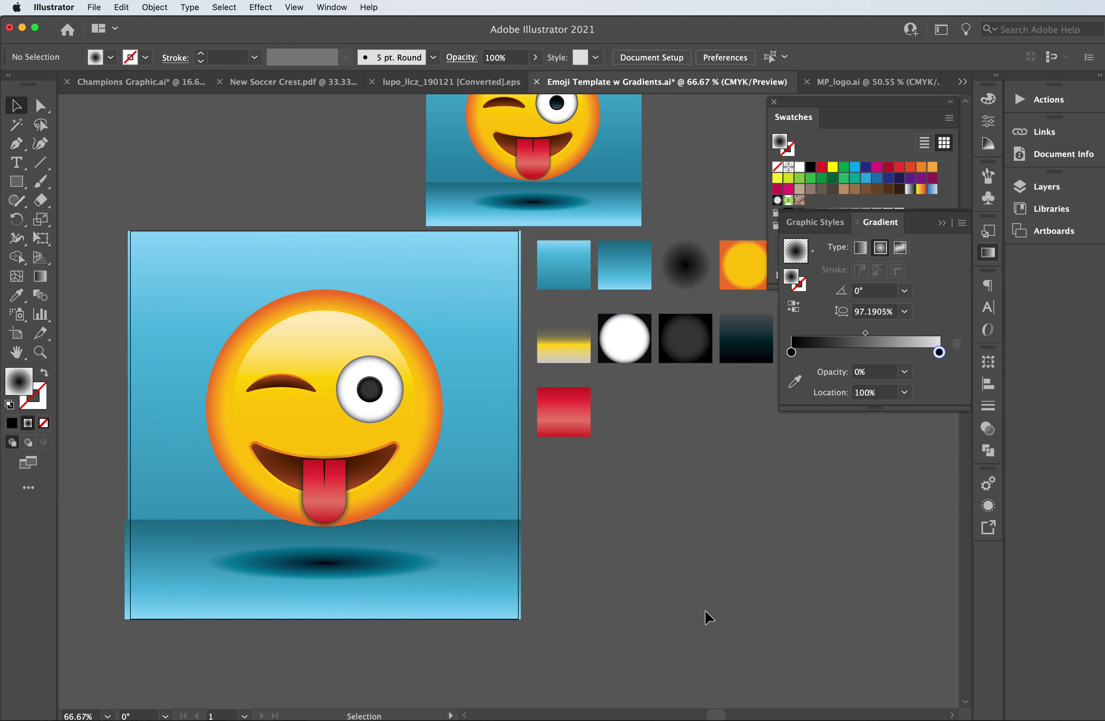